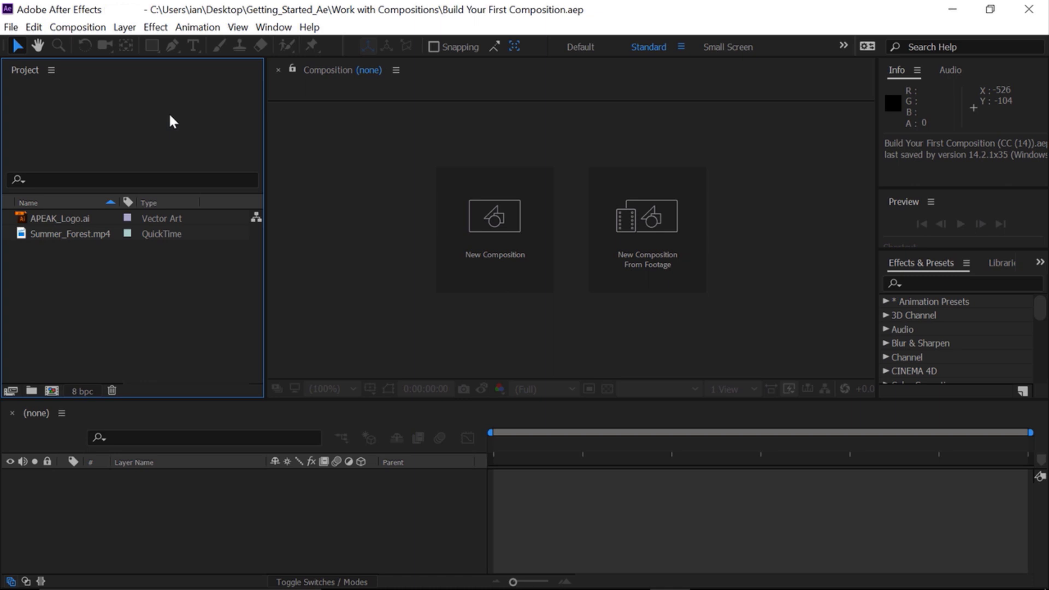
left_click(97, 28)
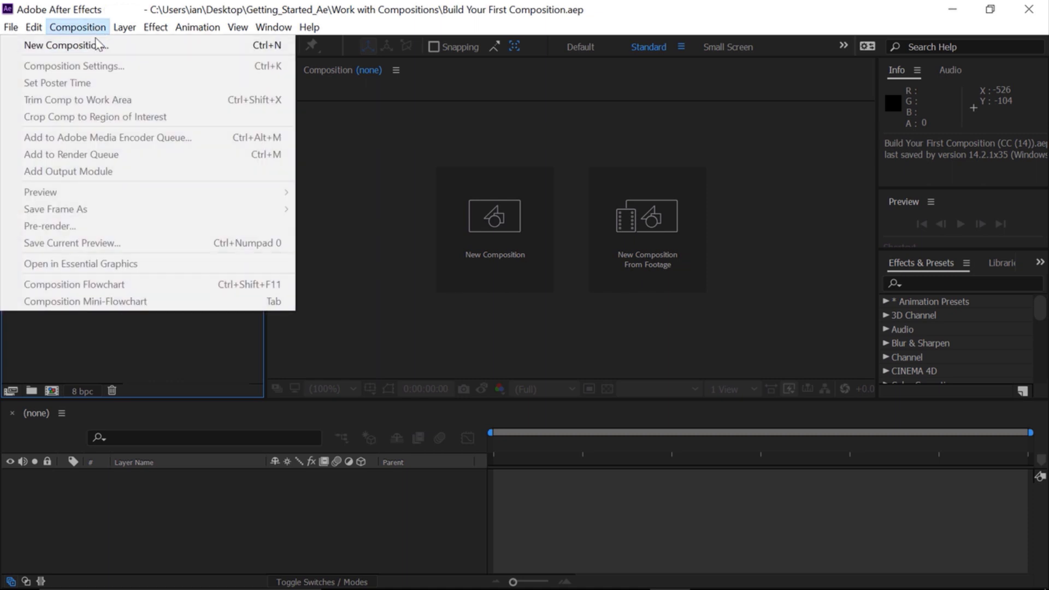
left_click(98, 46)
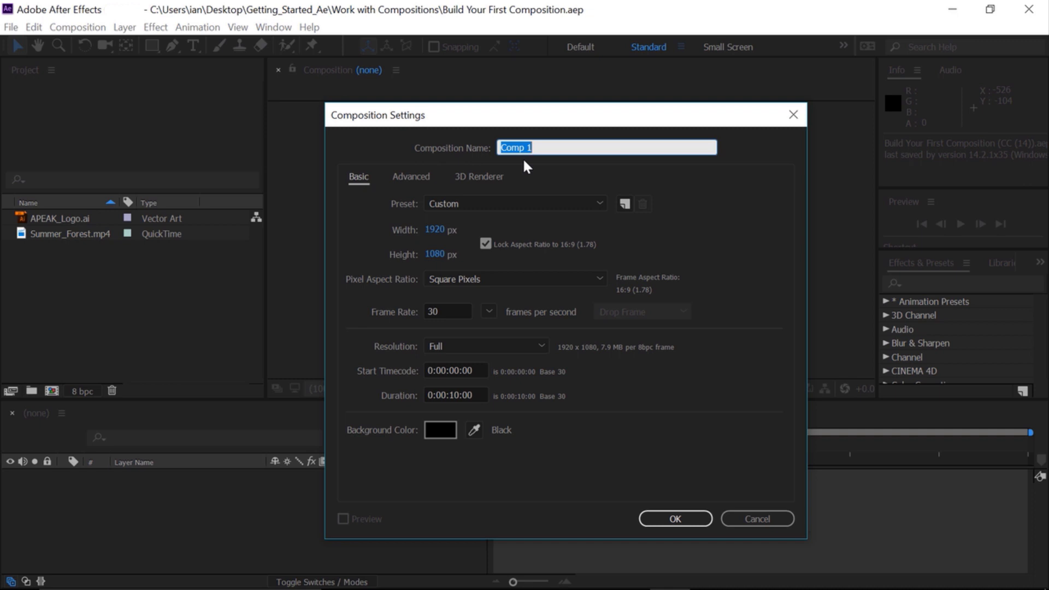
left_click(523, 209)
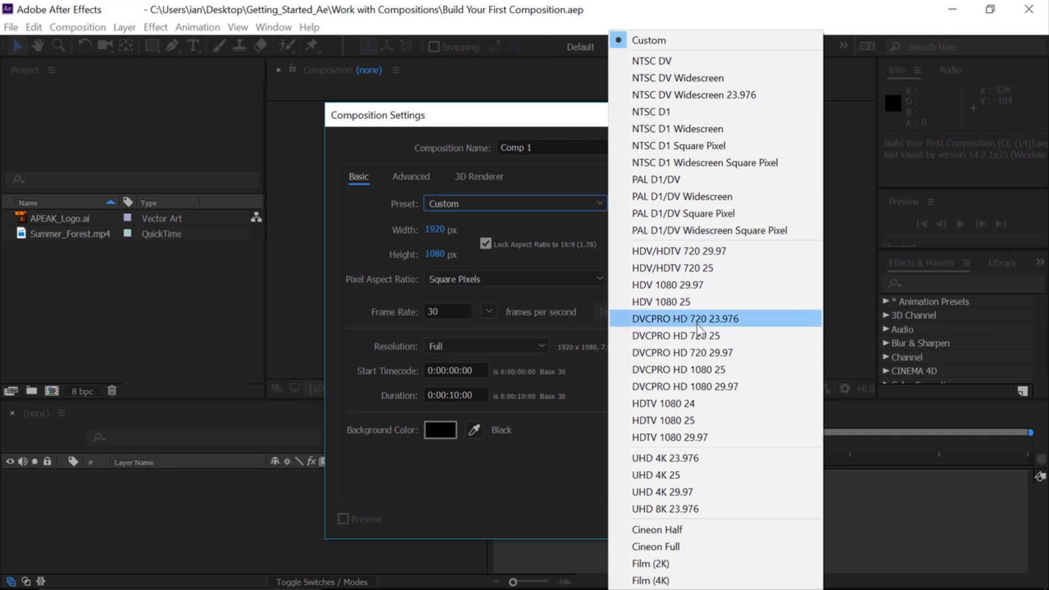
left_click(575, 225)
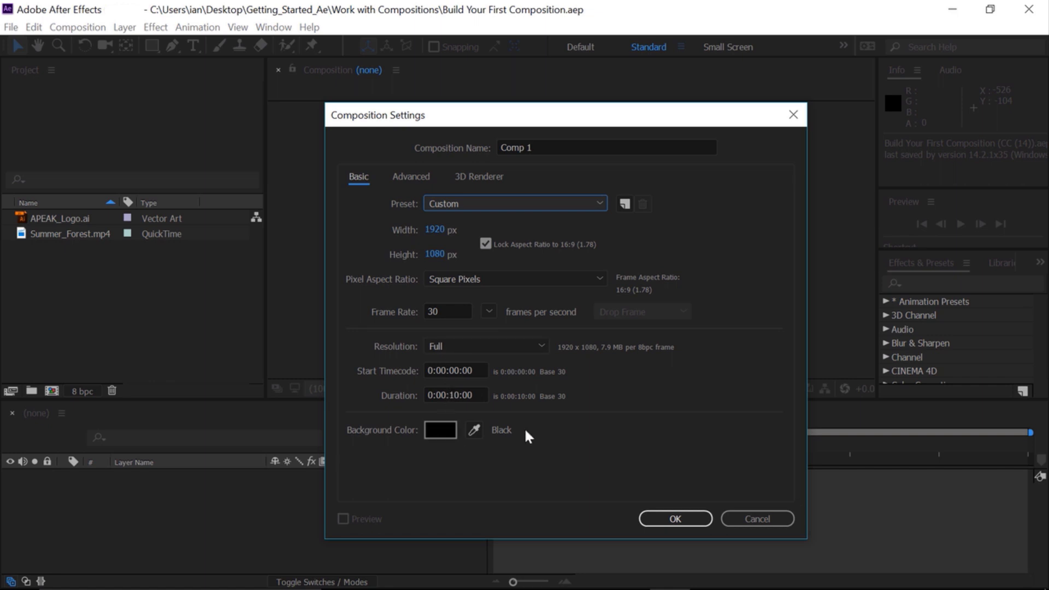
left_click(735, 518)
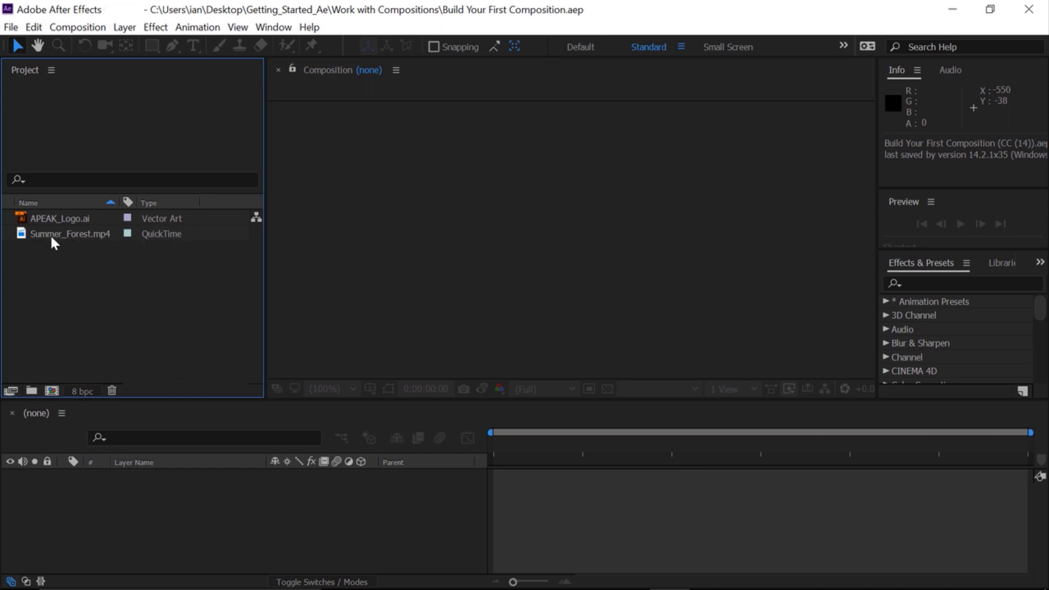
Create a composition from Summer_Forest.mp4 and add APEAK_Logo.ai as a layer above the footage.
left_click(21, 232)
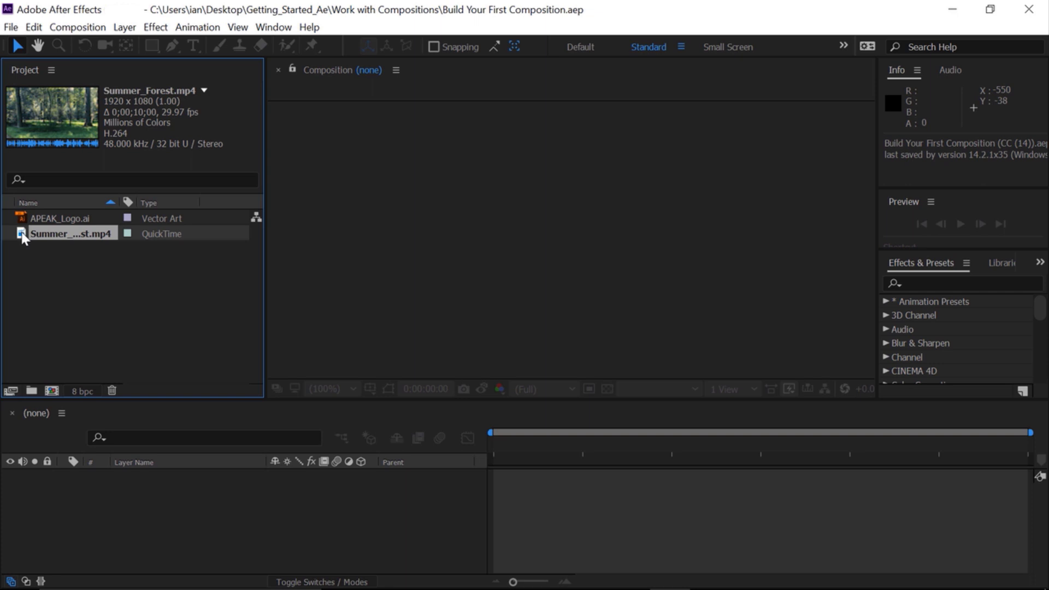
left_click_drag(22, 238, 50, 392)
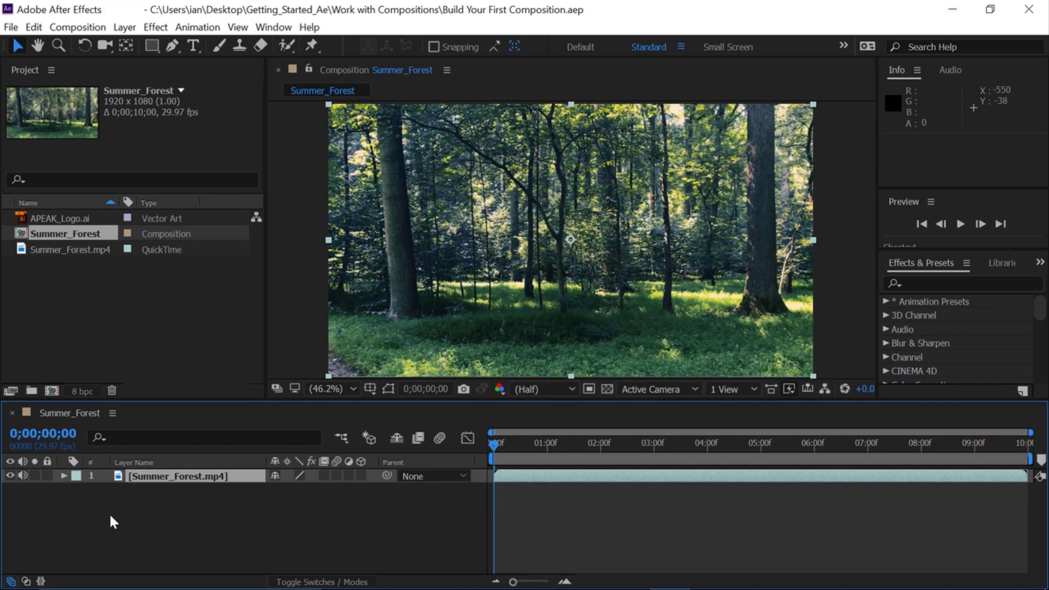
left_click(21, 217)
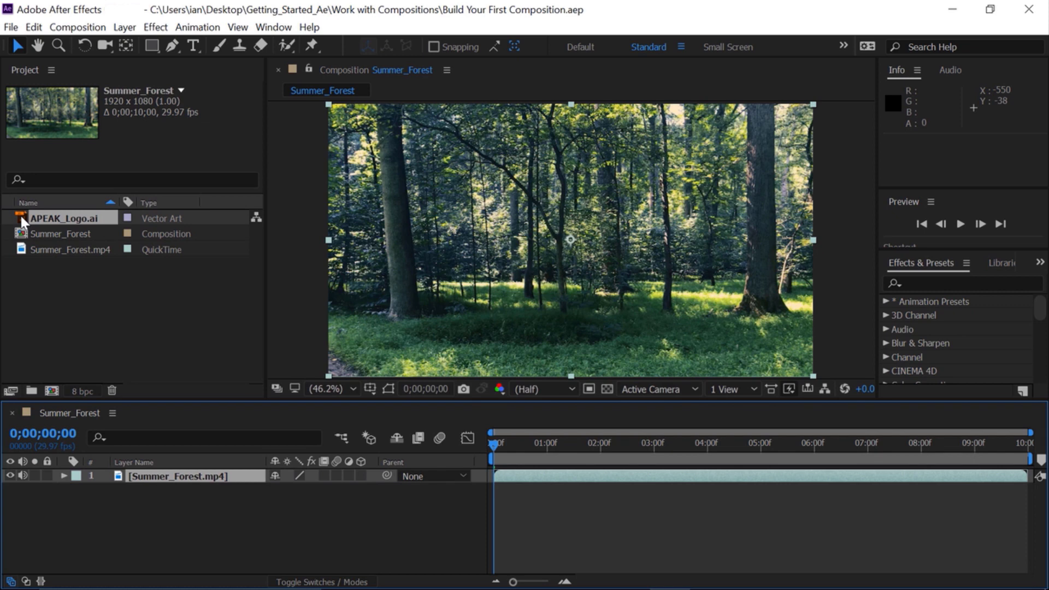
left_click_drag(21, 215, 102, 477)
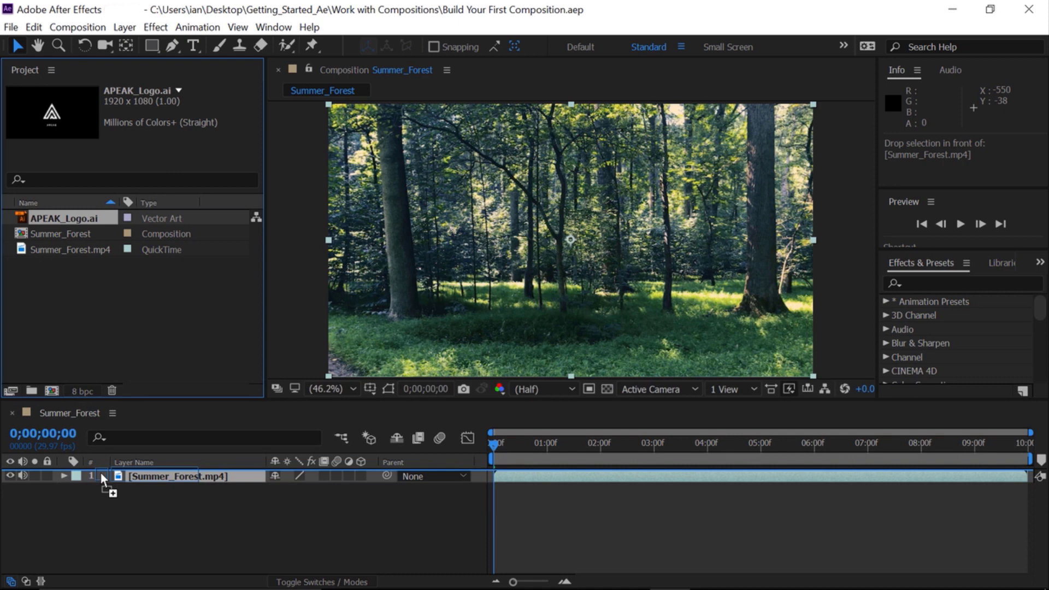
left_click_drag(101, 475, 102, 482)
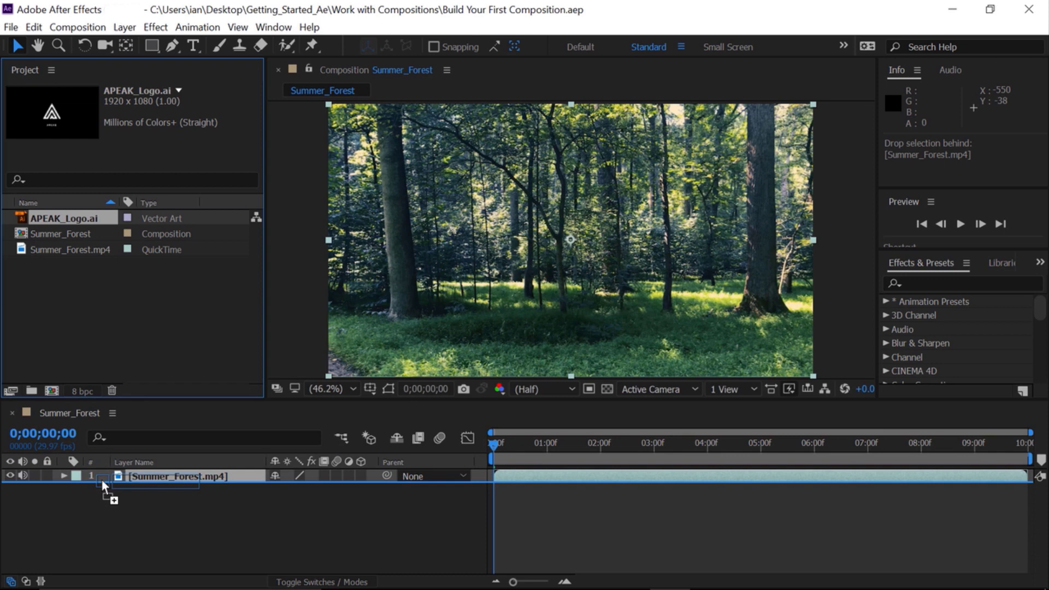
left_click_drag(102, 482, 102, 476)
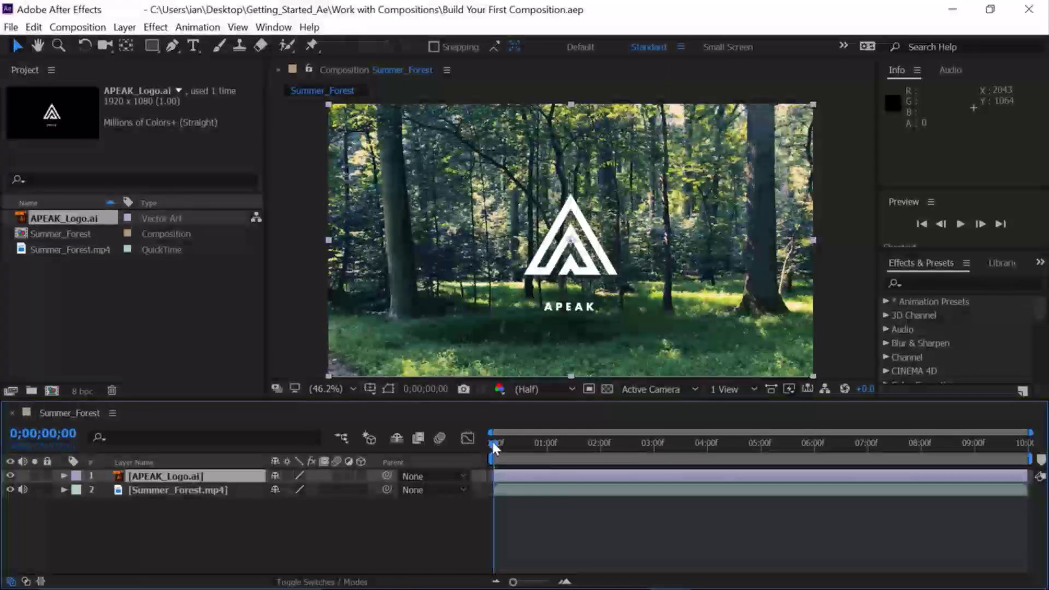
Move the current time to 0;00;02;00 in the Summer_Forest composition.
left_click_drag(494, 441, 600, 454)
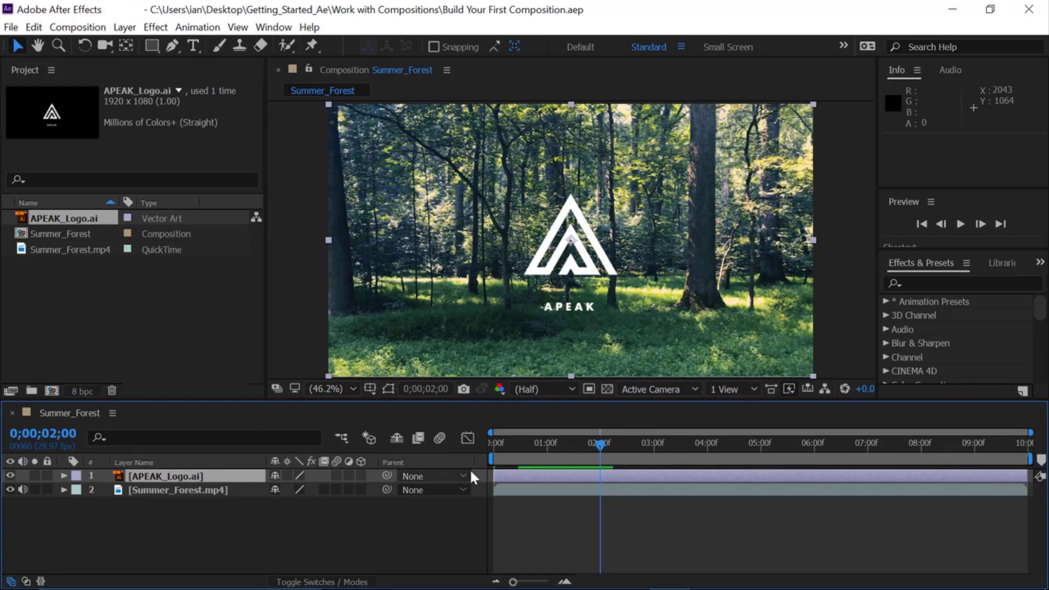
Try shifting the whole APEAK_Logo.ai layer to start at 0;00;01;00, and undo the layer time change.
left_click_drag(522, 474, 553, 476)
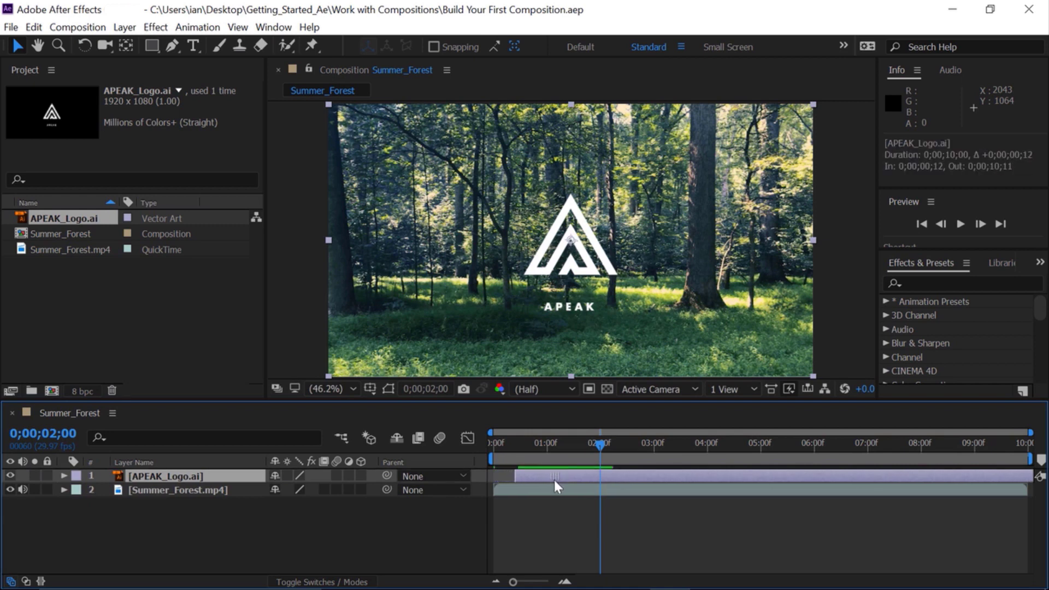
mouse_move(554, 480)
left_mouse_down()
mouse_move(545, 479)
mouse_move(572, 474)
left_mouse_up()
left_click_drag(572, 474, 587, 480)
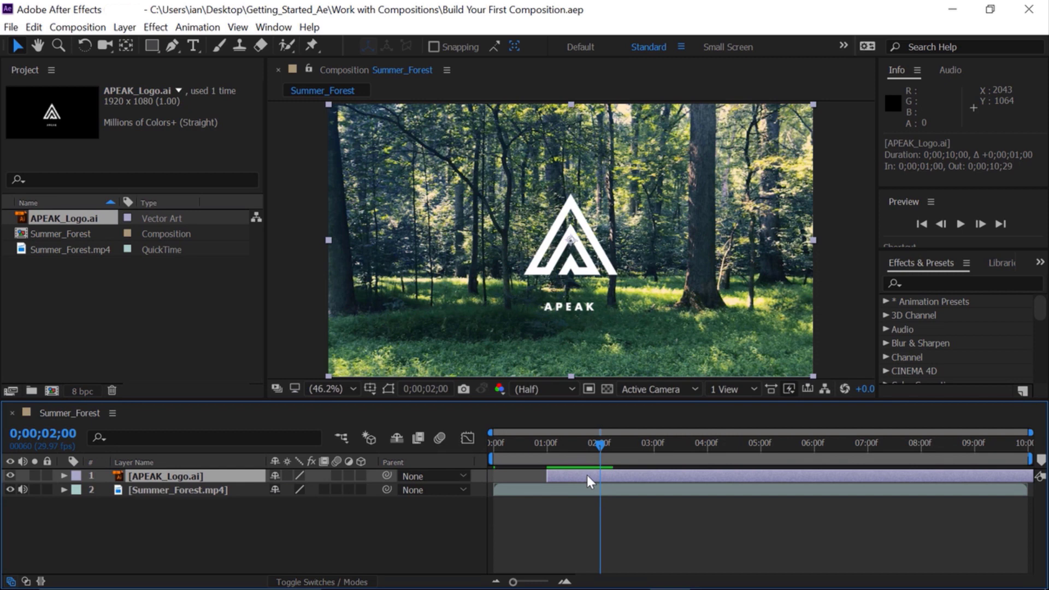
key("ctrl+z")
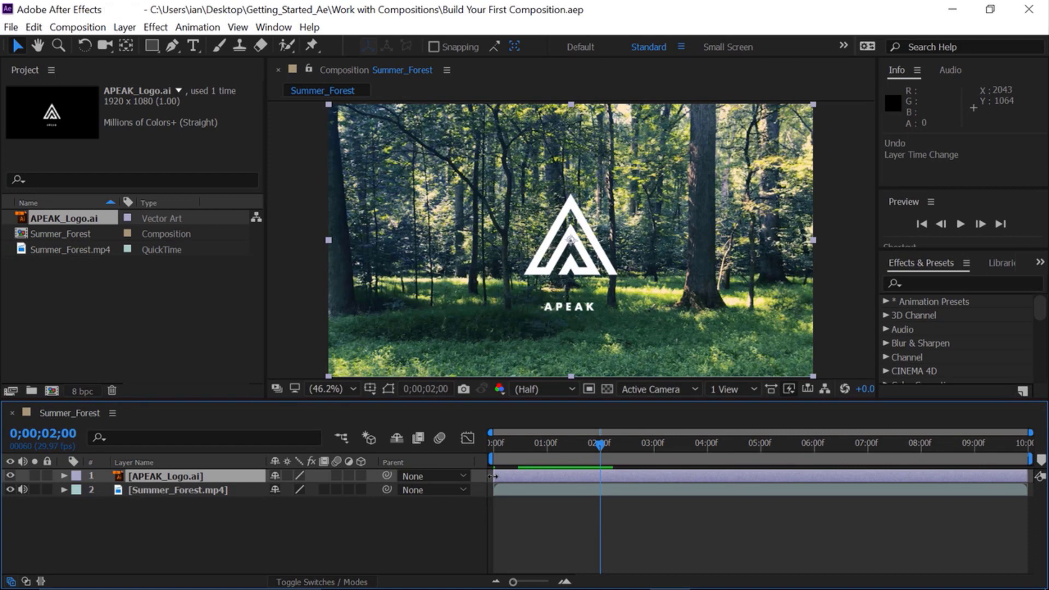
Trim the start of the APEAK_Logo.ai layer to the current time at 0;00;02;00.
left_click_drag(494, 477, 588, 475)
mouse_move(580, 475)
left_mouse_down()
mouse_move(564, 476)
mouse_move(593, 478)
left_mouse_up()
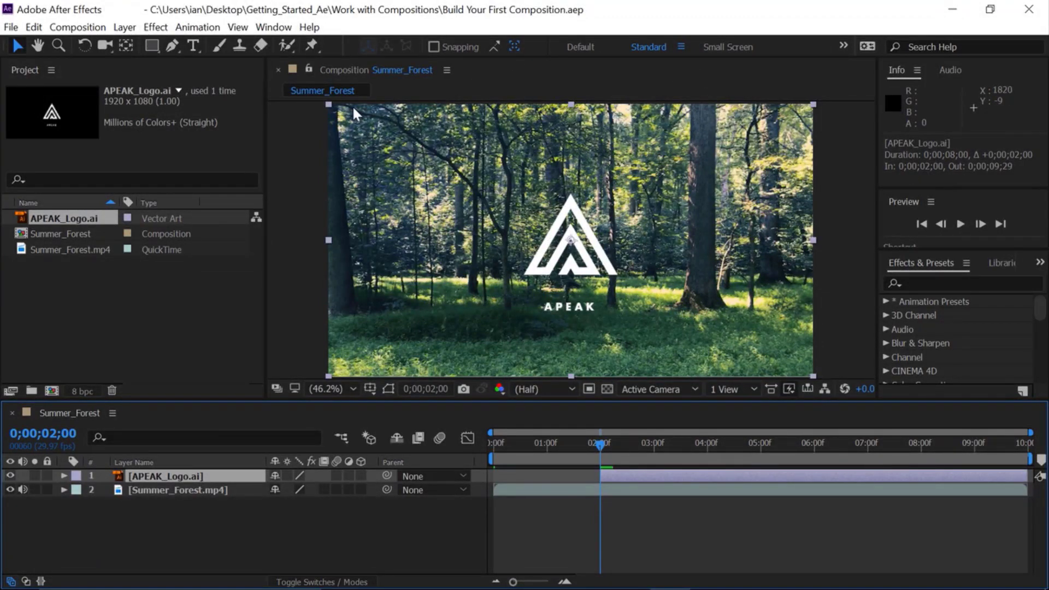
Set the Summer_Forest composition's duration to 0;00;05;00 in its composition settings.
left_click(23, 236)
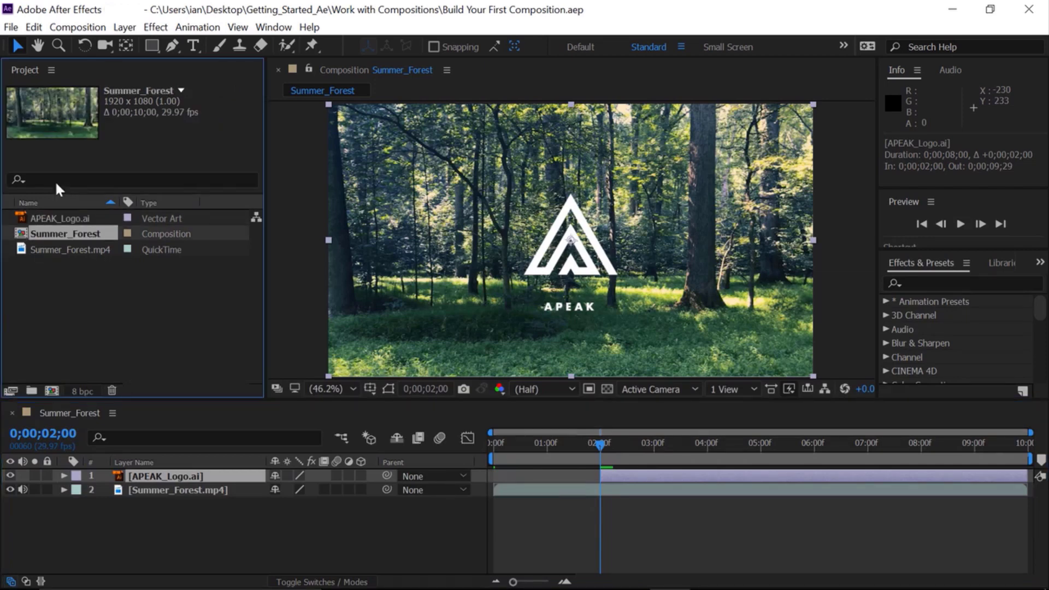
left_click(94, 31)
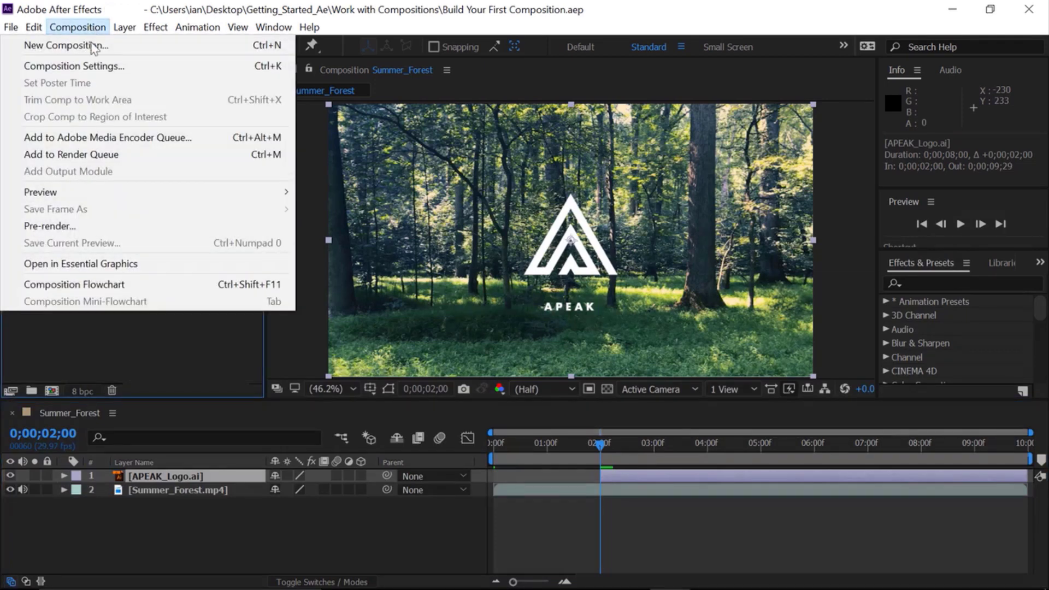
left_click(93, 66)
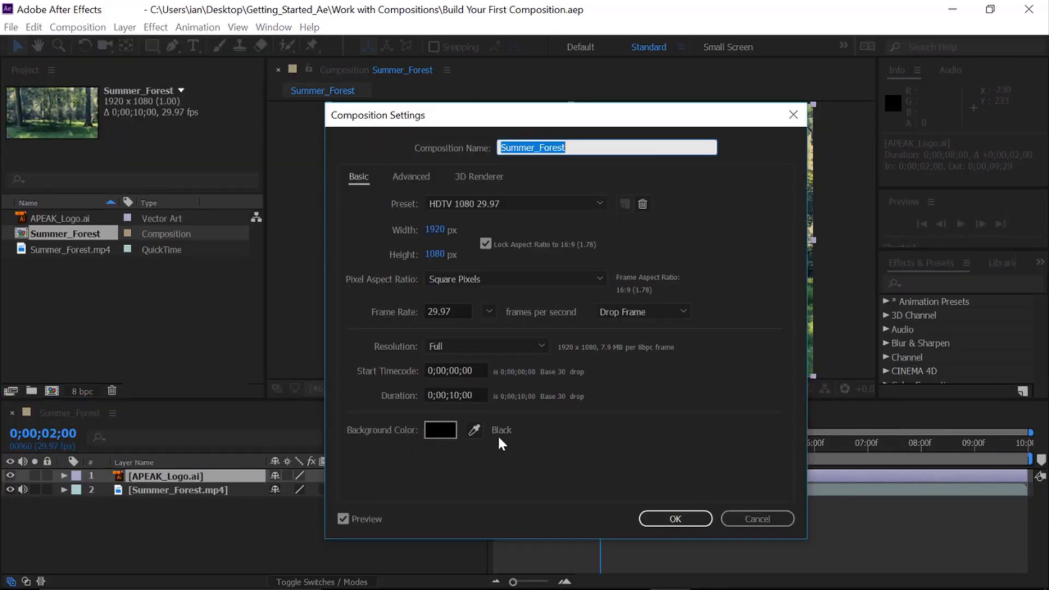
left_click(476, 395)
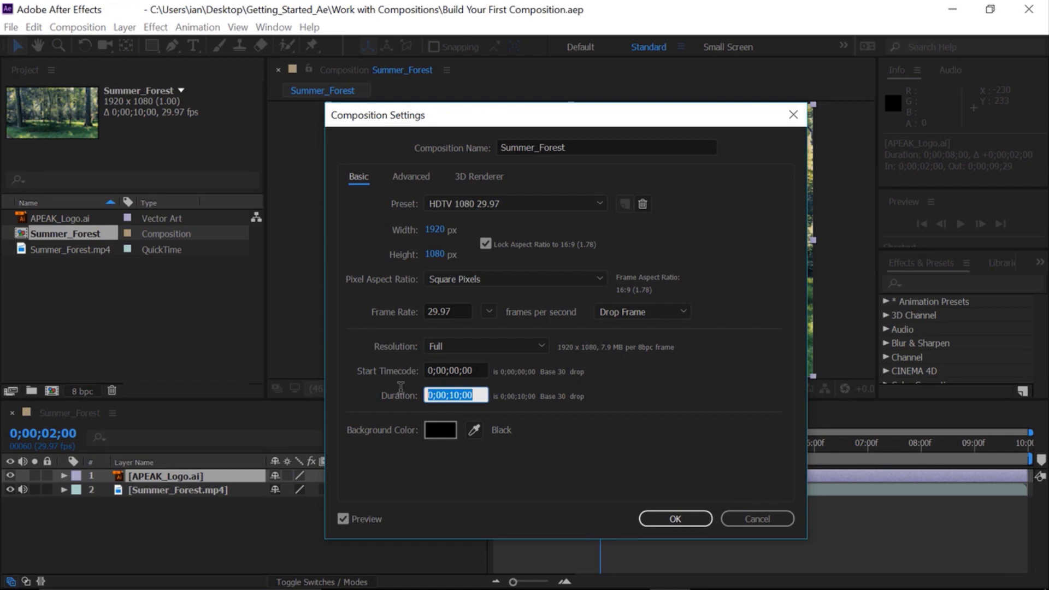
type("500")
left_click(660, 518)
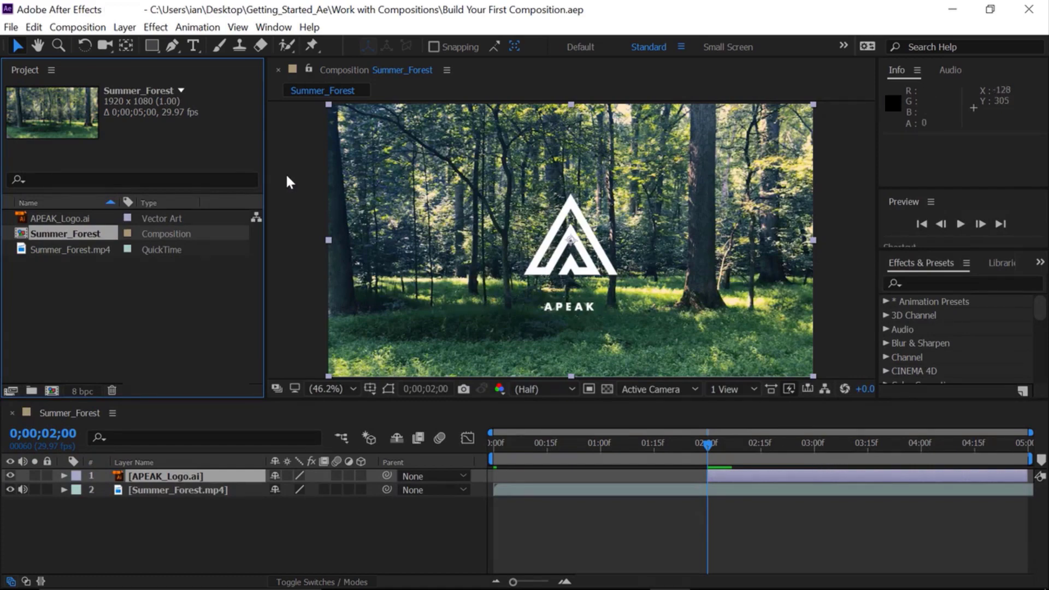
Create a composition-sized solid layer named Green, with its color sampled from the greenery in the forest footage.
left_click(125, 28)
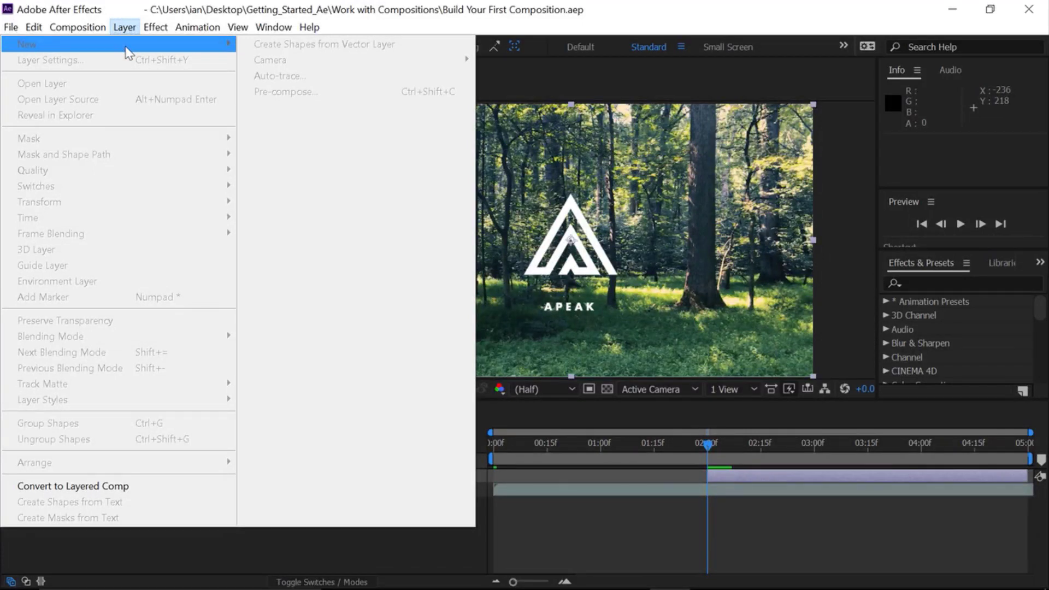
left_click(350, 22)
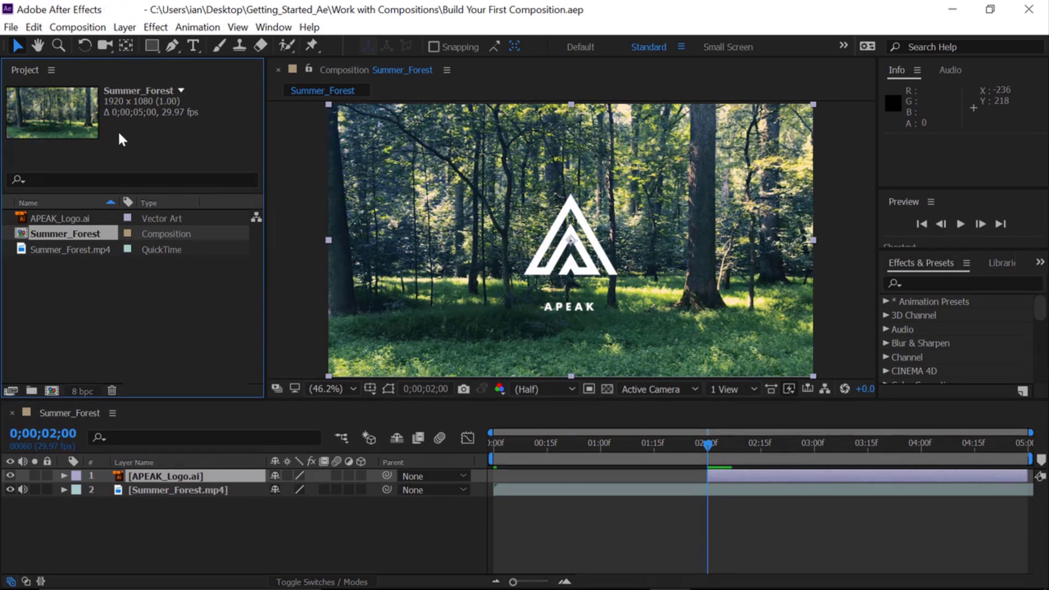
left_click(158, 534)
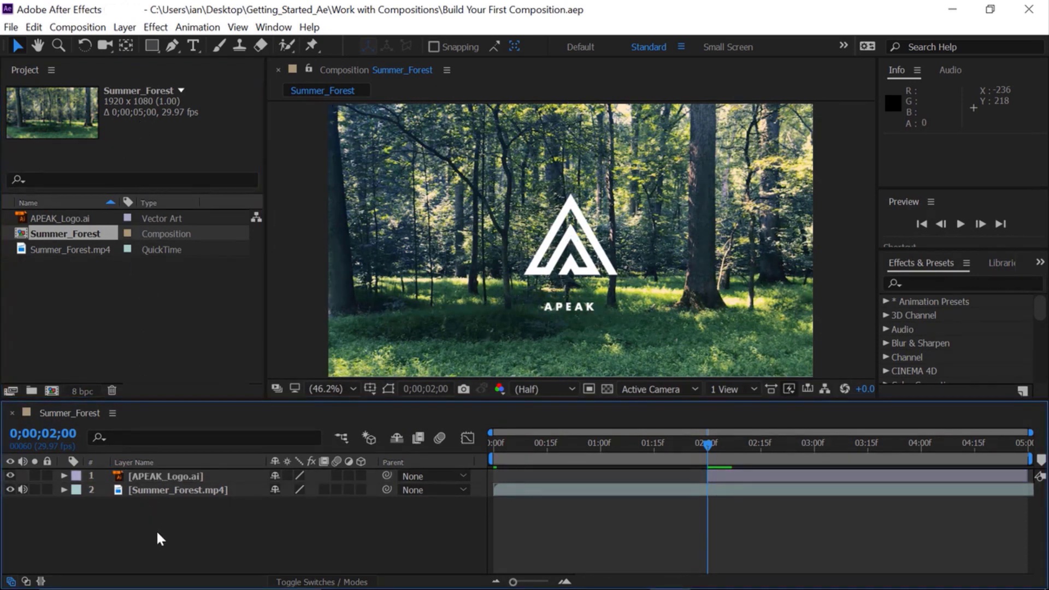
left_click(125, 27)
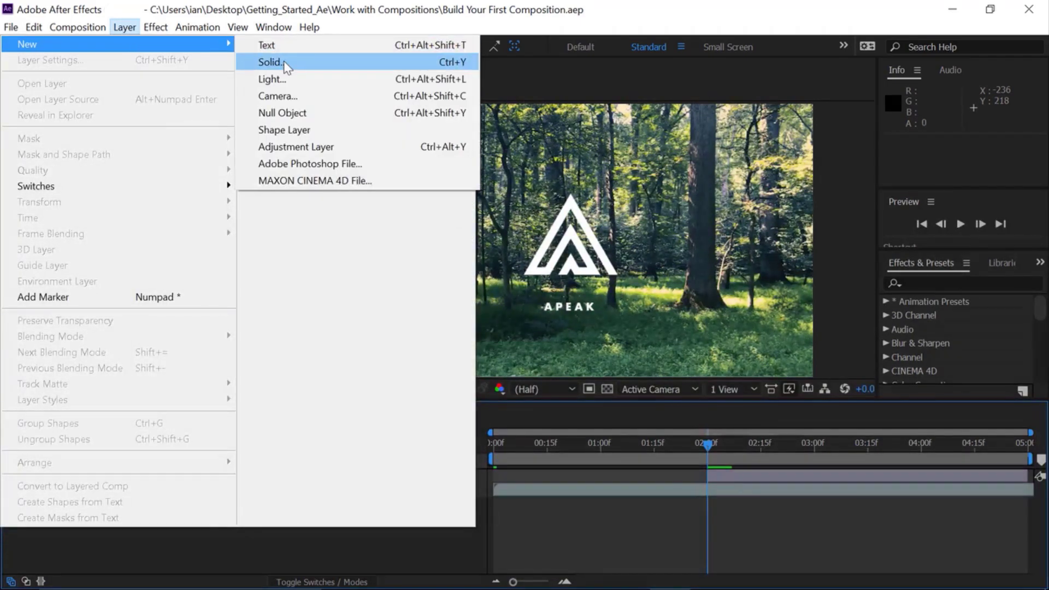
left_click(284, 62)
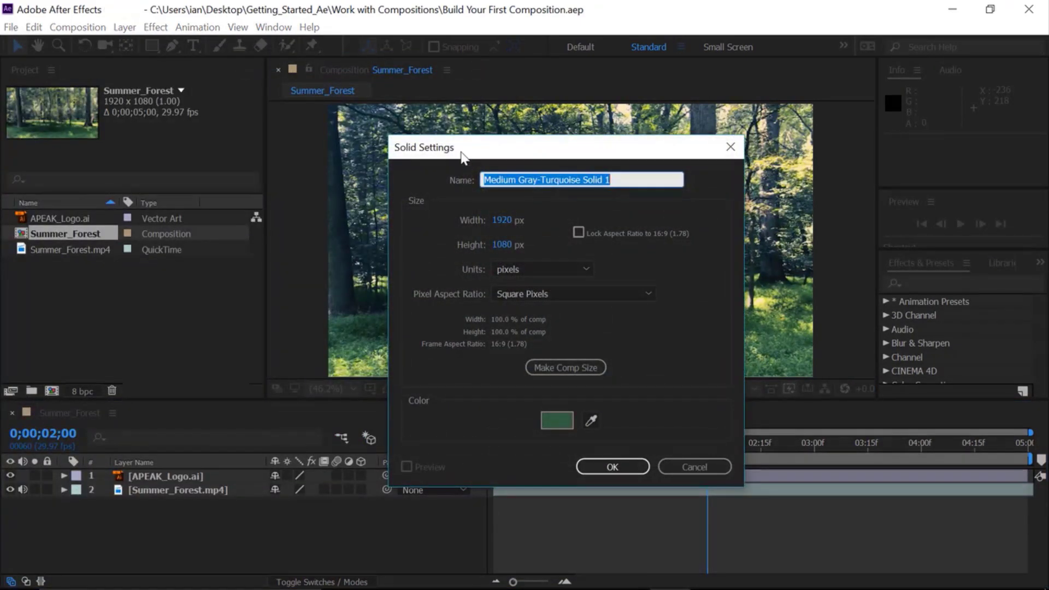
left_click(552, 369)
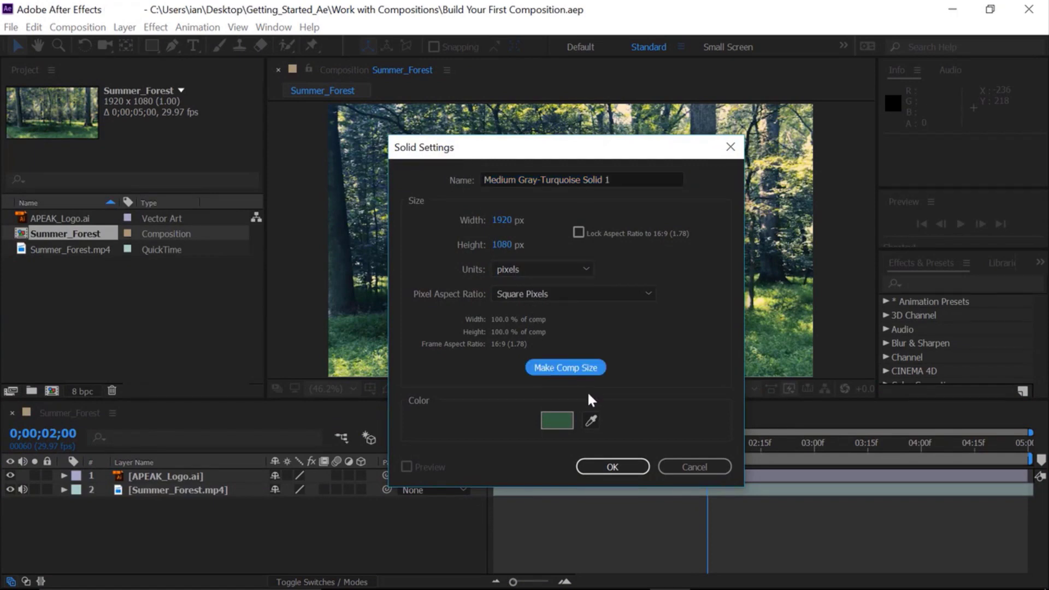
left_click(591, 422)
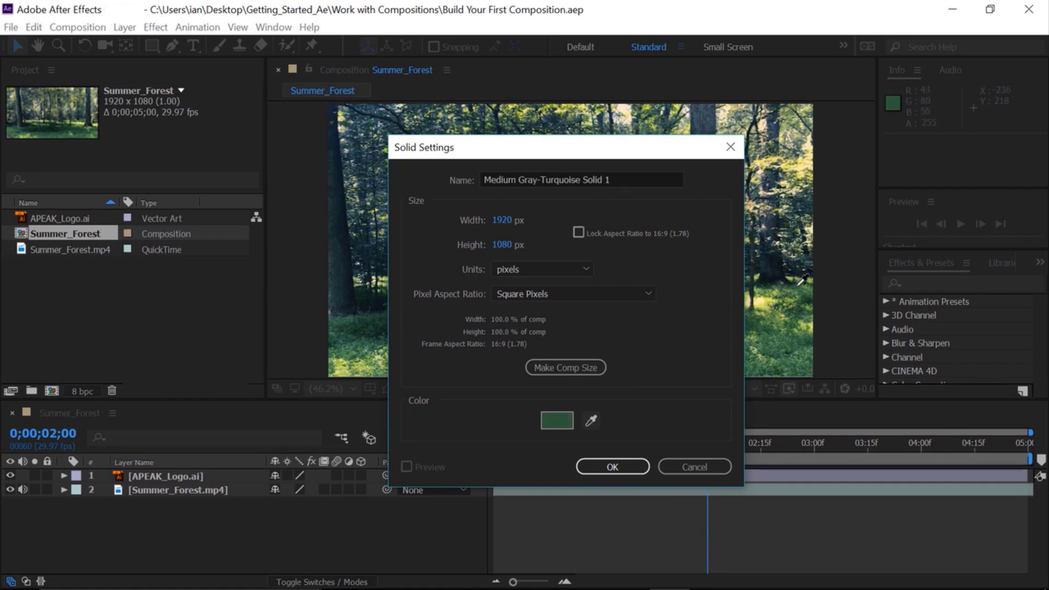
left_click(802, 282)
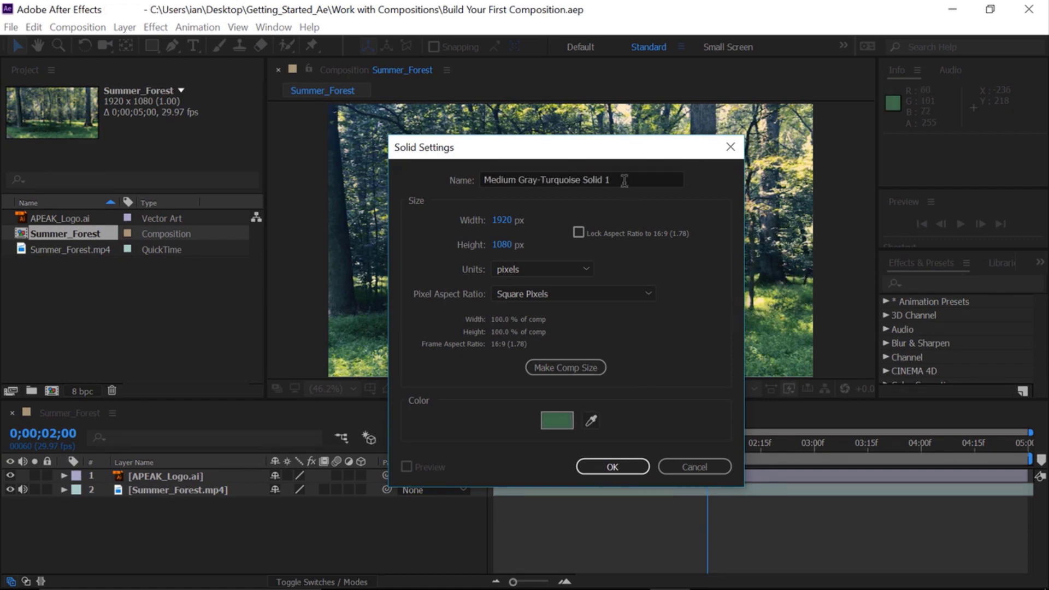
left_click_drag(625, 180, 376, 91)
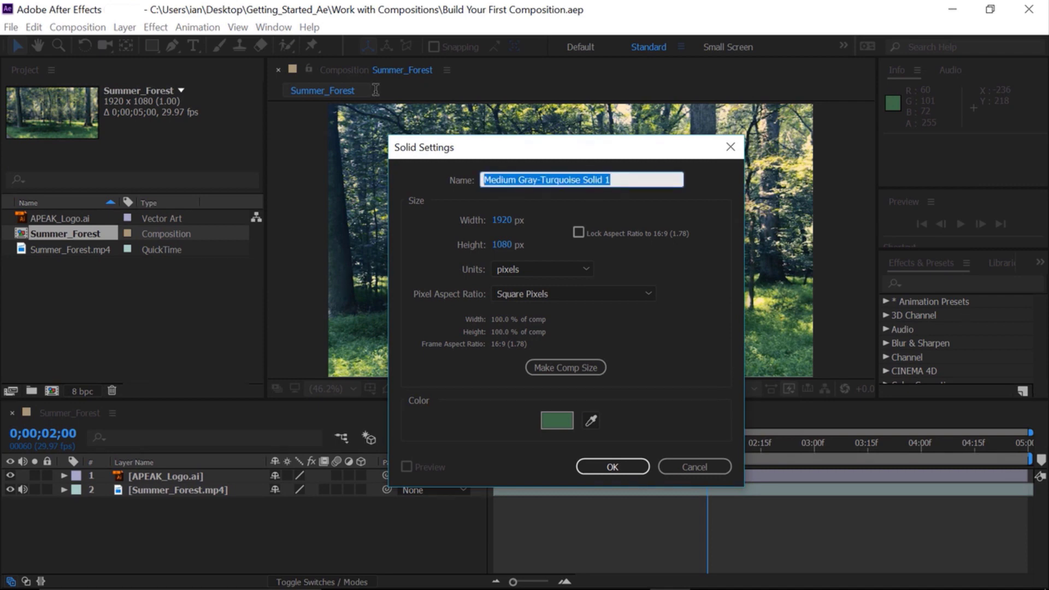
type("Green")
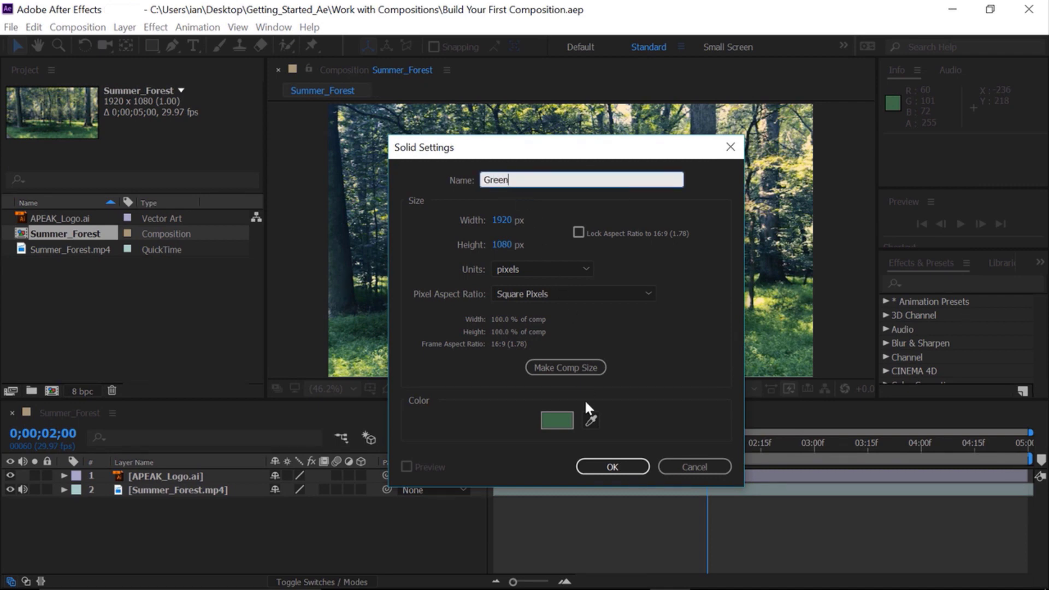
left_click(611, 466)
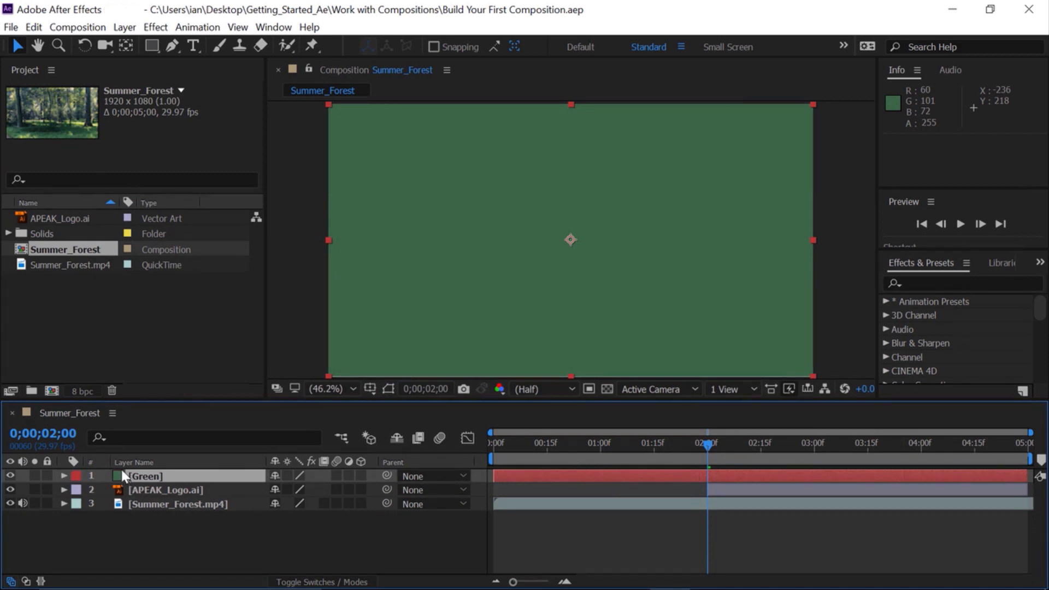
Move the Green solid directly below the APEAK_Logo.ai layer and set its opacity to 80%.
left_click_drag(121, 476, 120, 491)
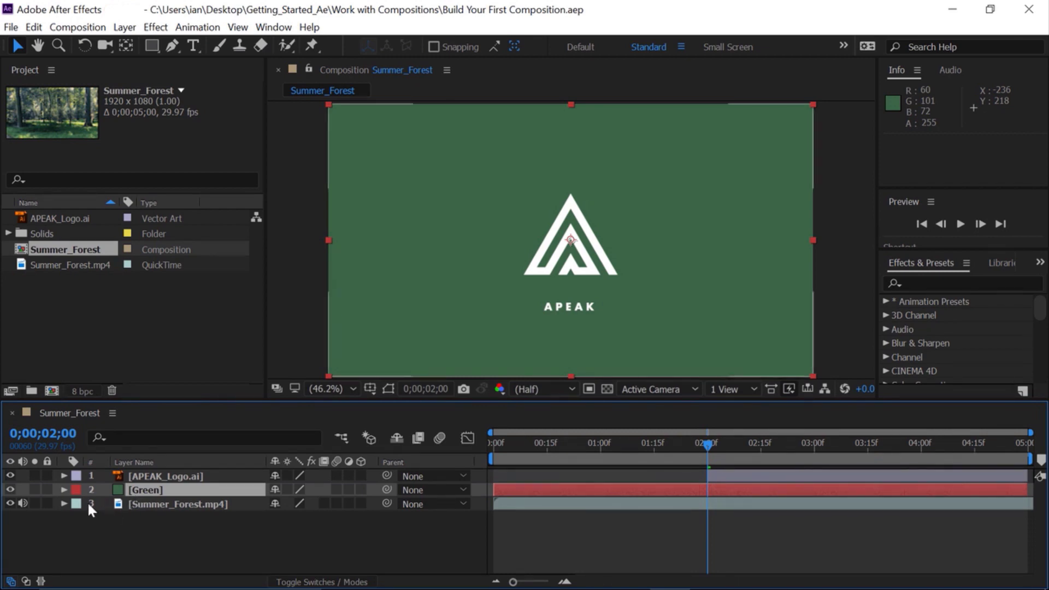
left_click(64, 490)
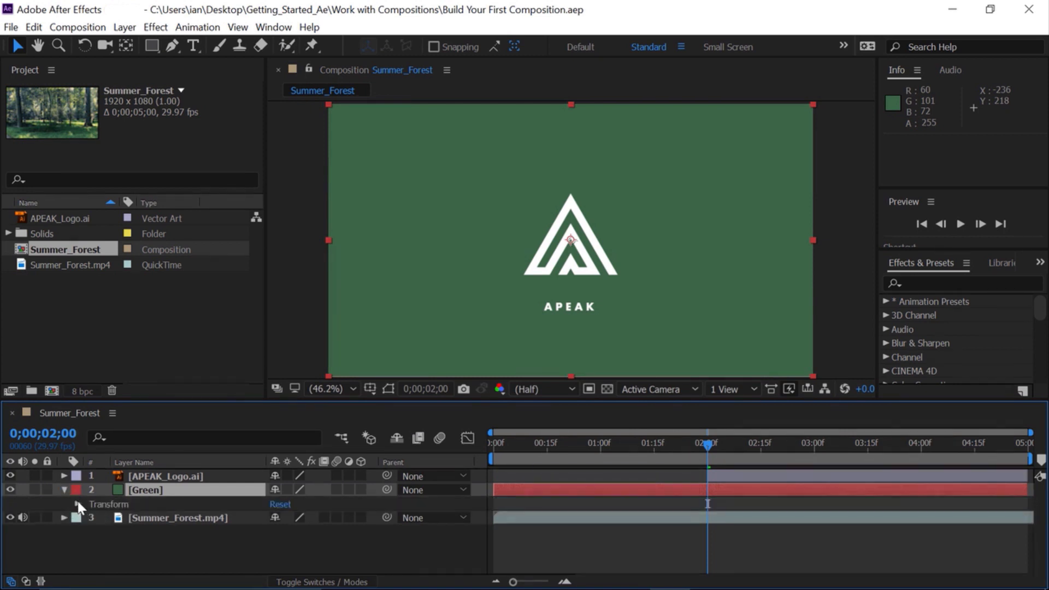
left_click(78, 504)
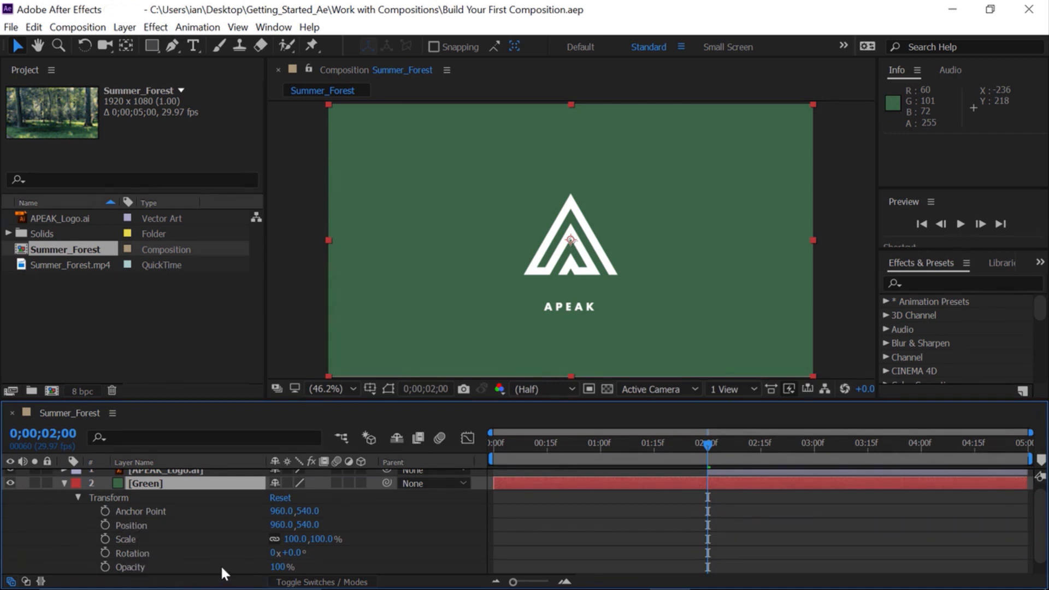
left_click(282, 567)
type("80")
key("Return")
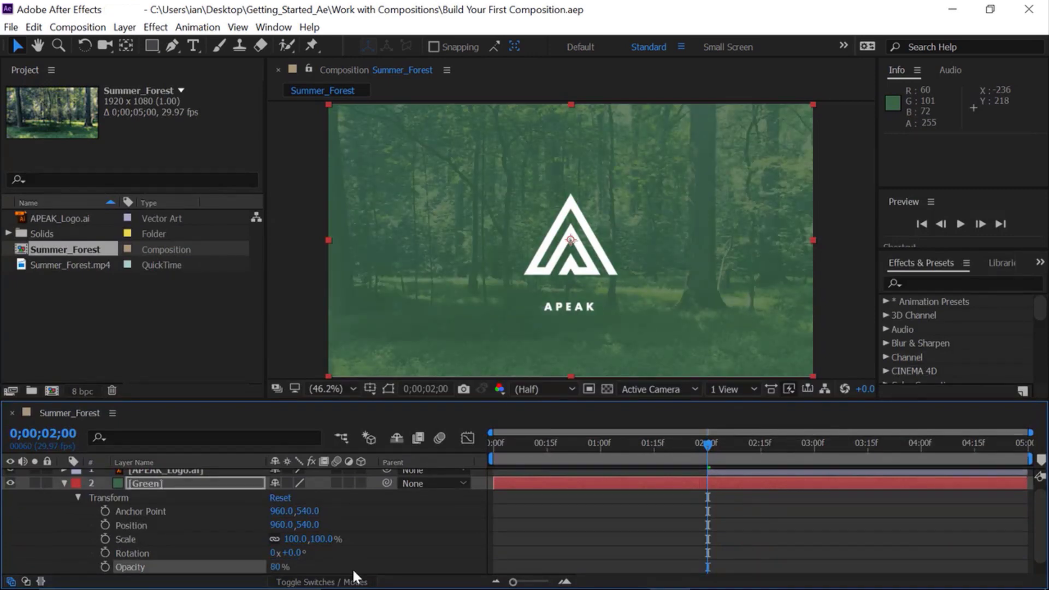
left_click(63, 483)
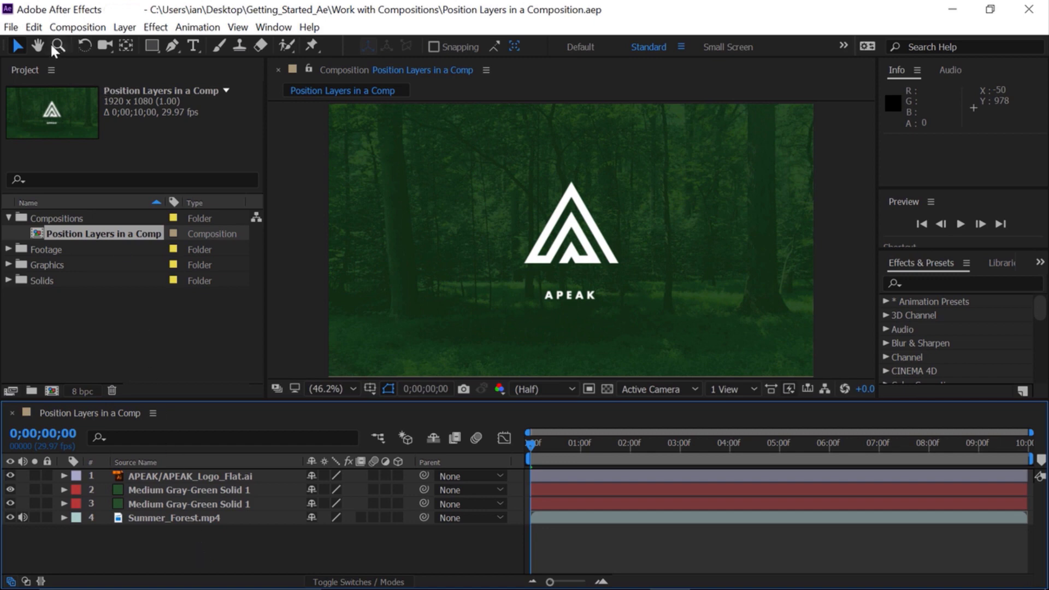
Move the APEAK logo layer to the lower-right area of the frame, at about 1683, 826, and scale it uniformly to 60%.
left_click(16, 48)
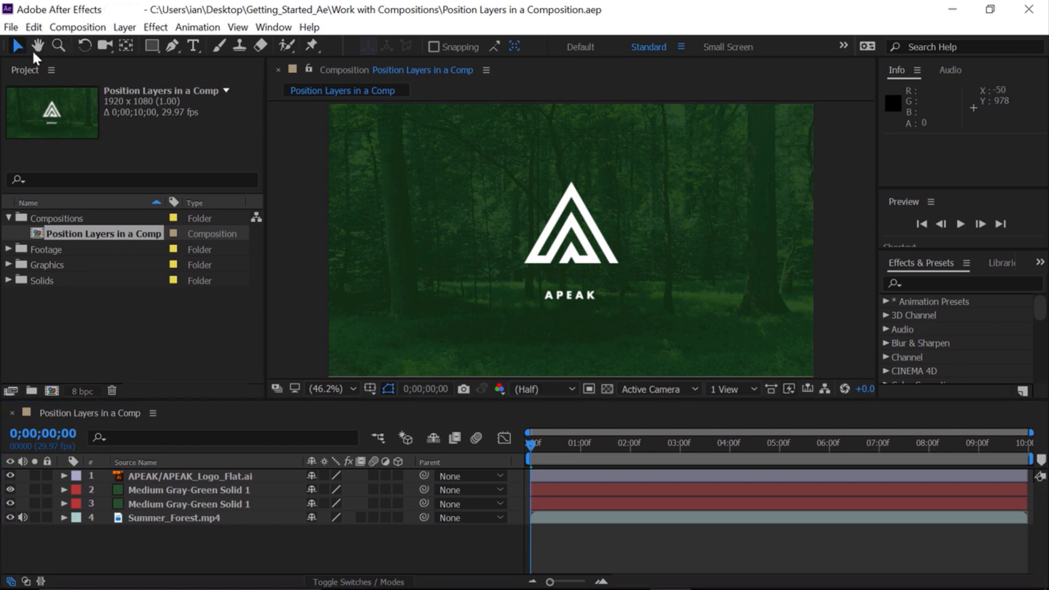
left_click(568, 225)
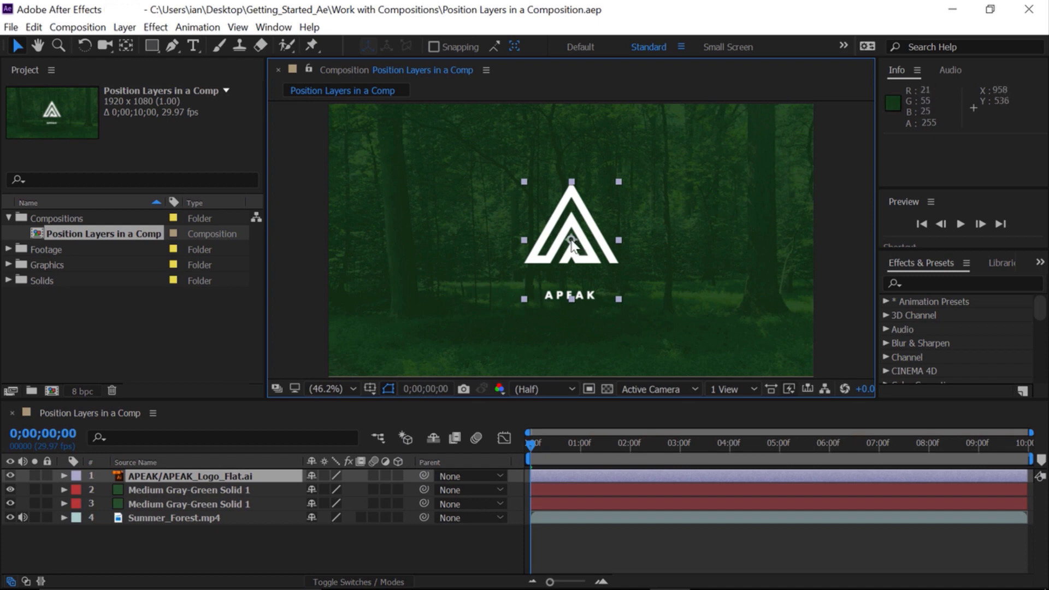
left_click_drag(572, 246, 725, 281)
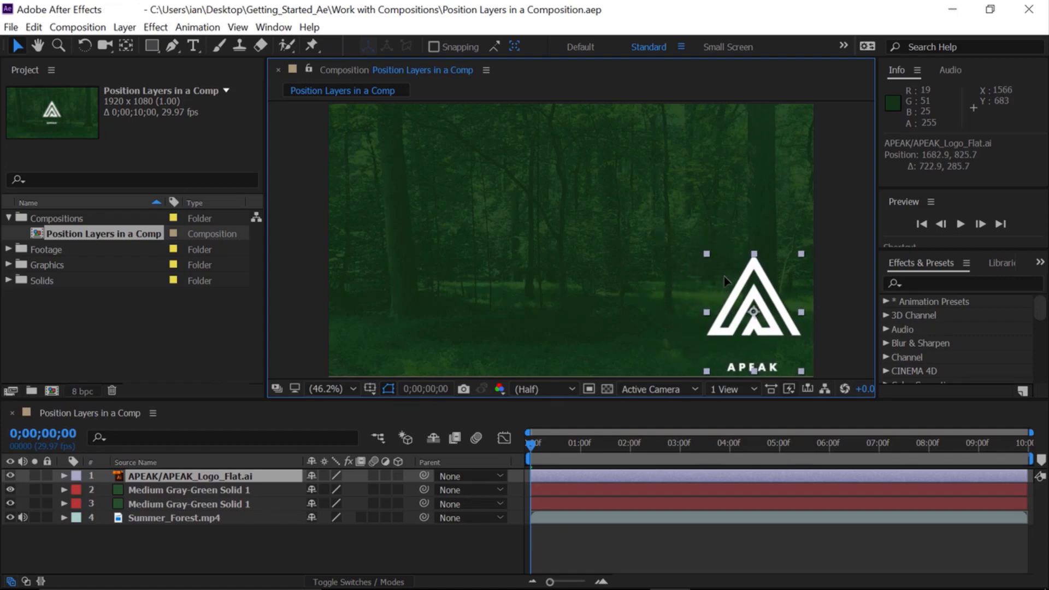
key("Return")
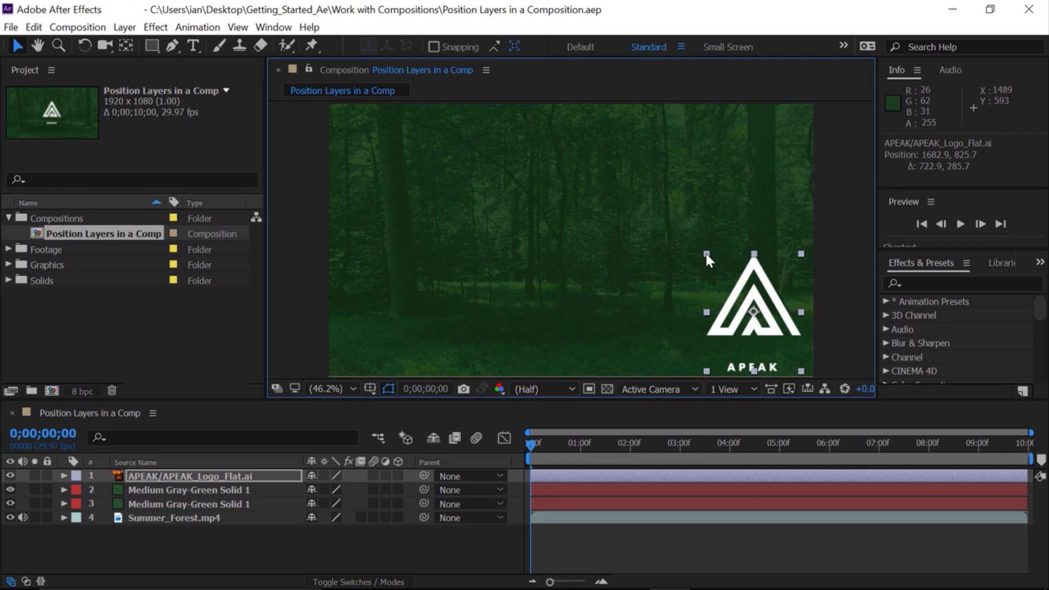
left_click_drag(705, 253, 720, 279)
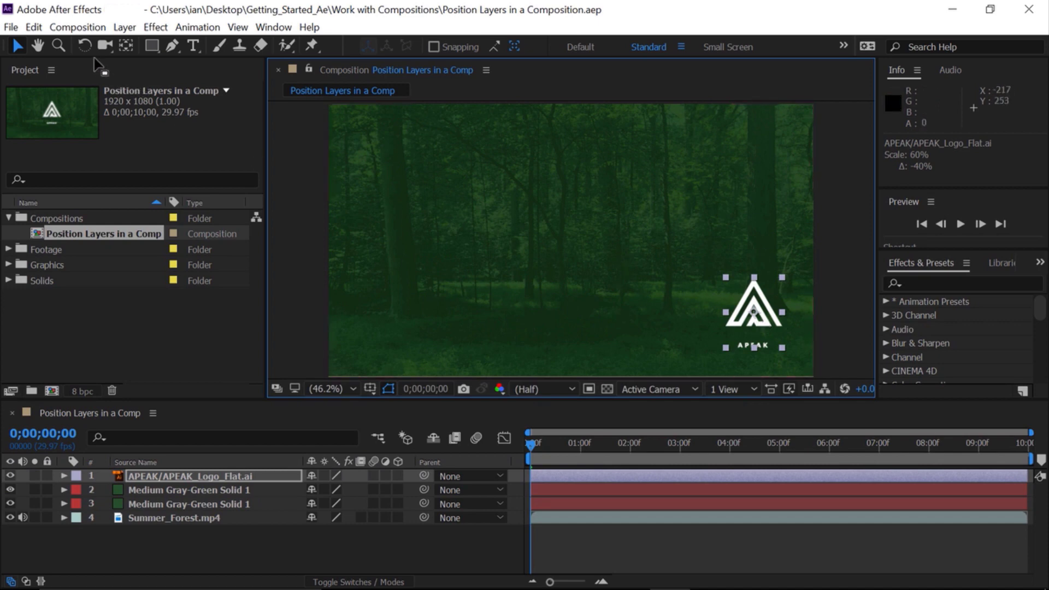
Try rotating the APEAK logo layer in the composition with the Rotation tool, and switch back to the Selection tool.
left_click(85, 45)
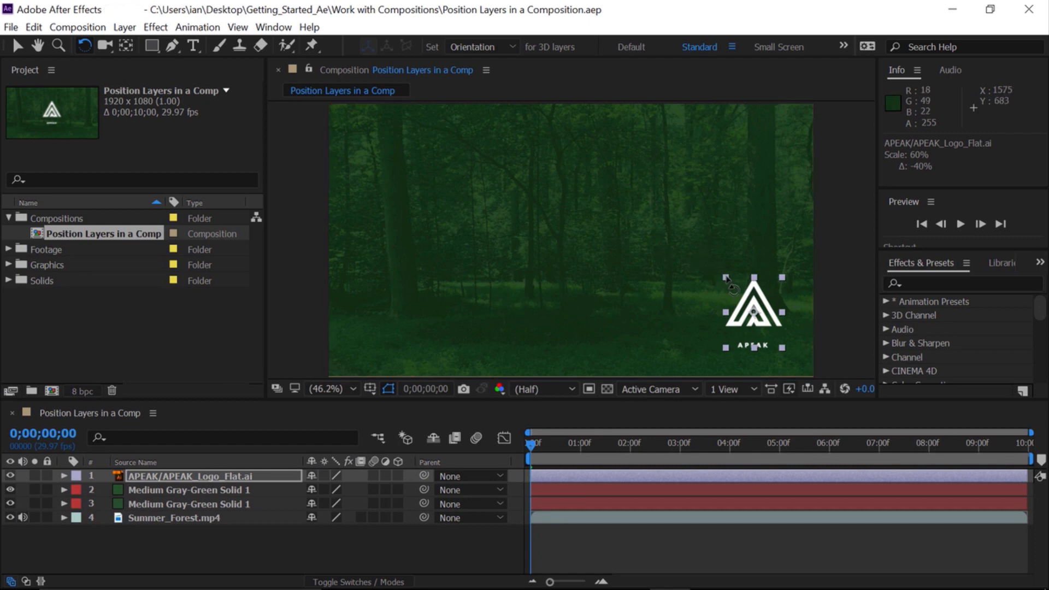
mouse_move(727, 278)
left_mouse_down()
mouse_move(712, 298)
mouse_move(714, 320)
mouse_move(714, 297)
mouse_move(710, 314)
mouse_move(730, 285)
mouse_move(722, 334)
mouse_move(719, 305)
mouse_move(735, 287)
left_mouse_up()
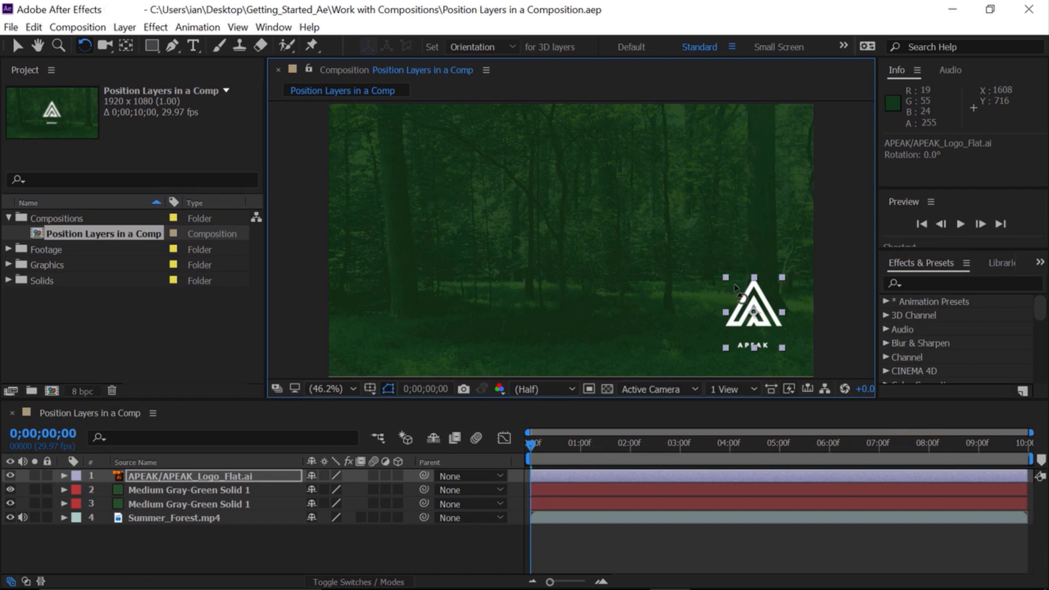
key("v")
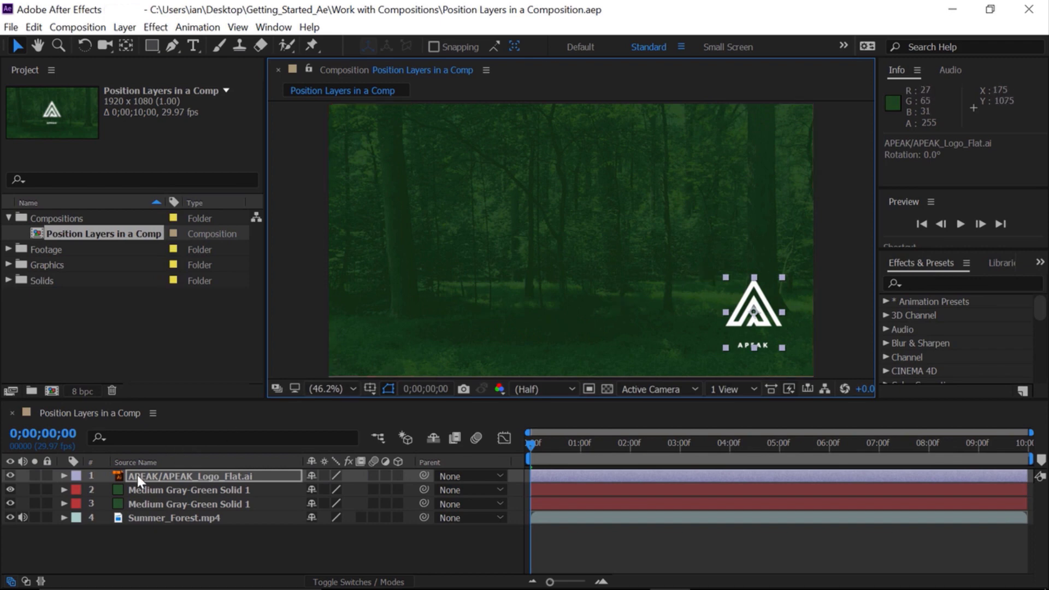
Show only the Position property of the APEAK logo layer and lower the logo to a Y position of 881.7.
left_click(63, 475)
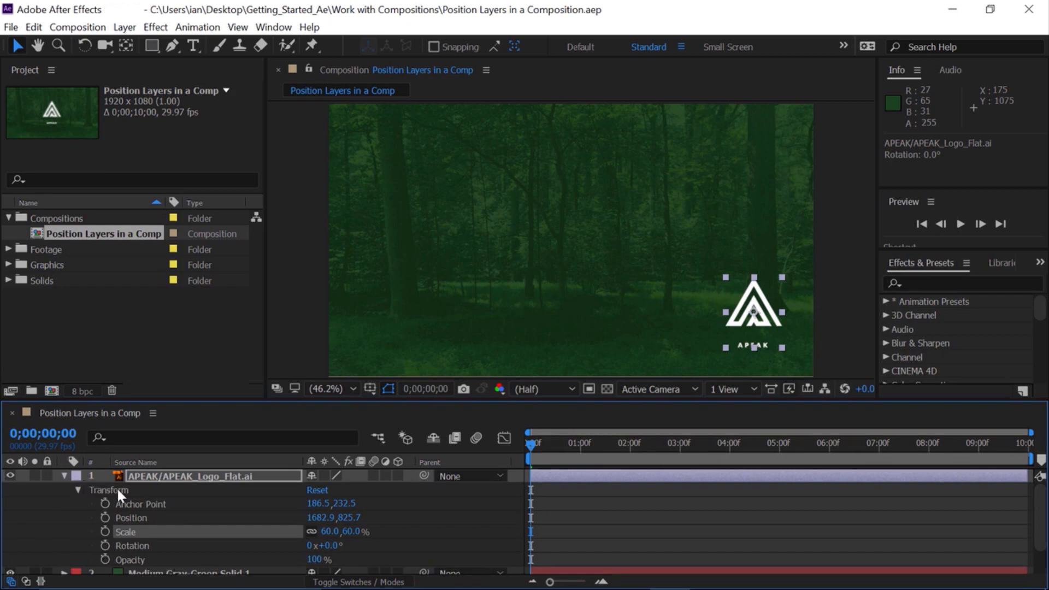
left_click(77, 491)
left_click(78, 491)
key("p")
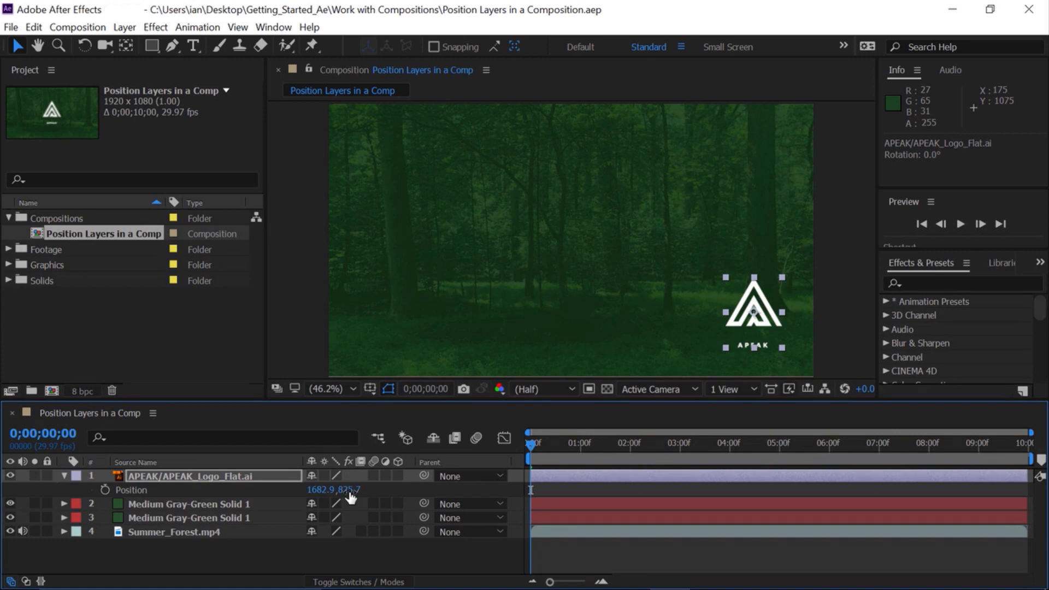
left_click_drag(354, 495, 402, 486)
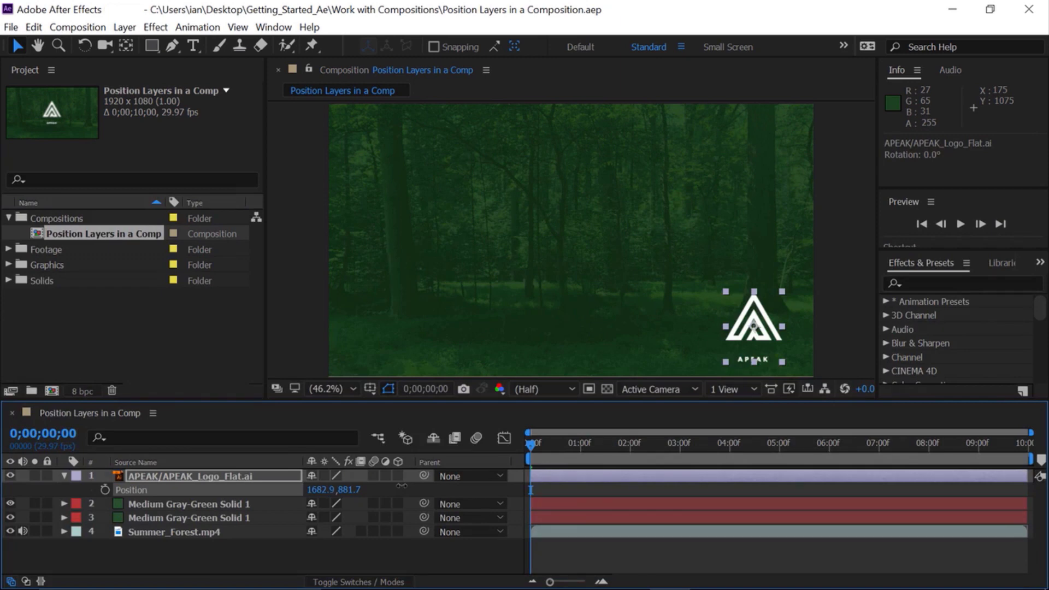
Cycle through the logo layer's other transform properties and set its anchor point's Y value to 386.5.
key("s")
key("r")
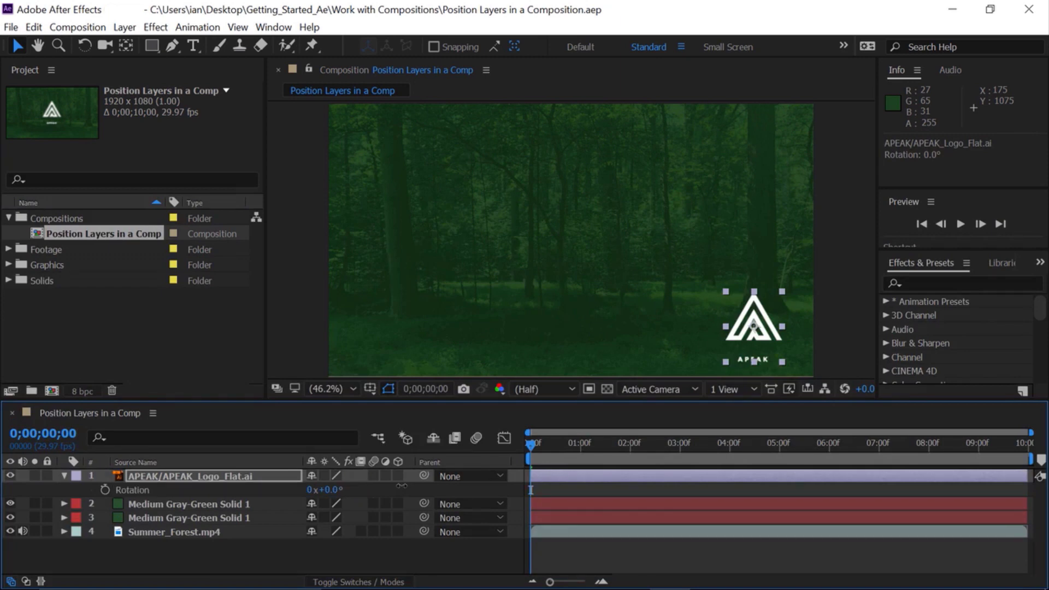
key("t")
key("a")
left_click_drag(347, 492, 431, 492)
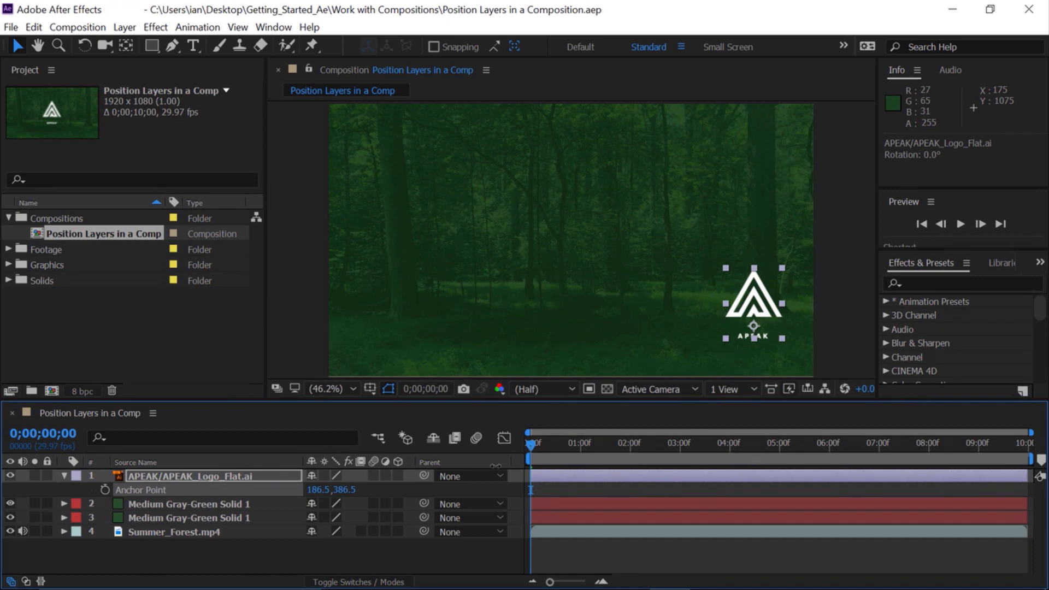
Try rotating the APEAK logo layer to -9° about its new anchor point, and undo the rotation.
key("r")
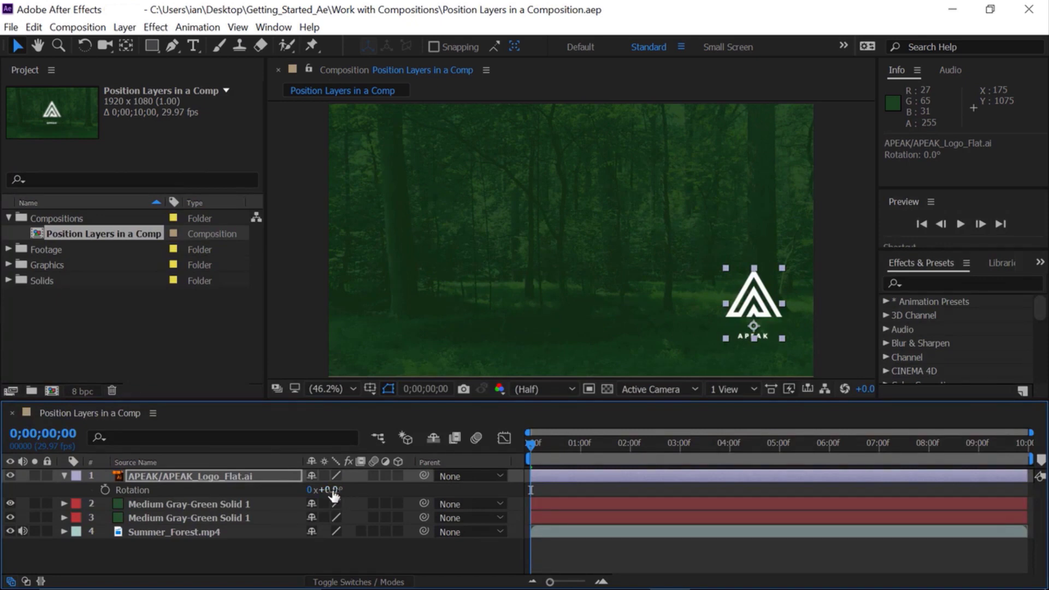
left_click_drag(334, 495, 309, 479)
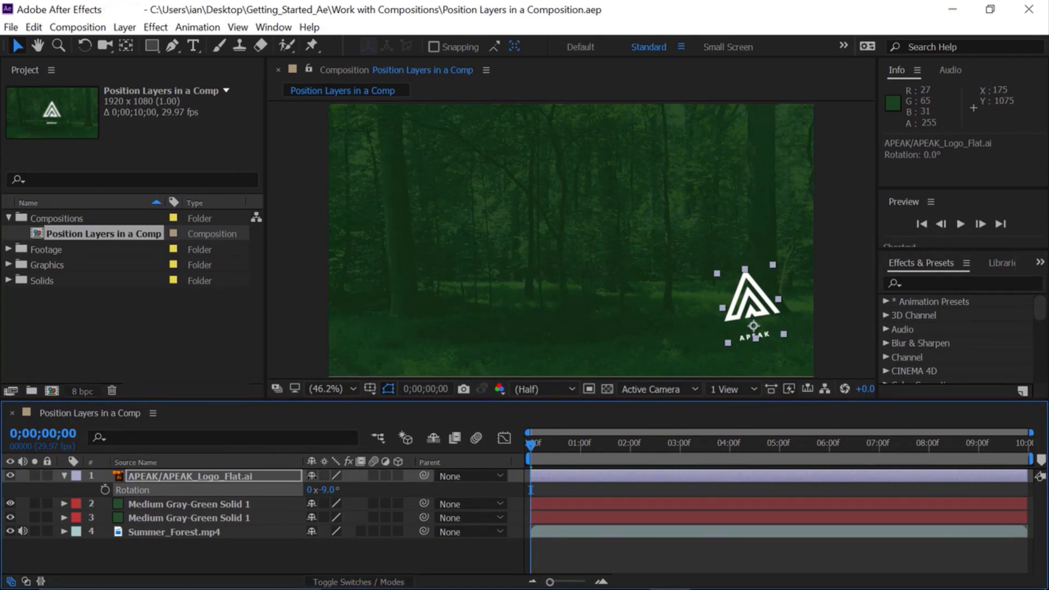
key("ctrl+z")
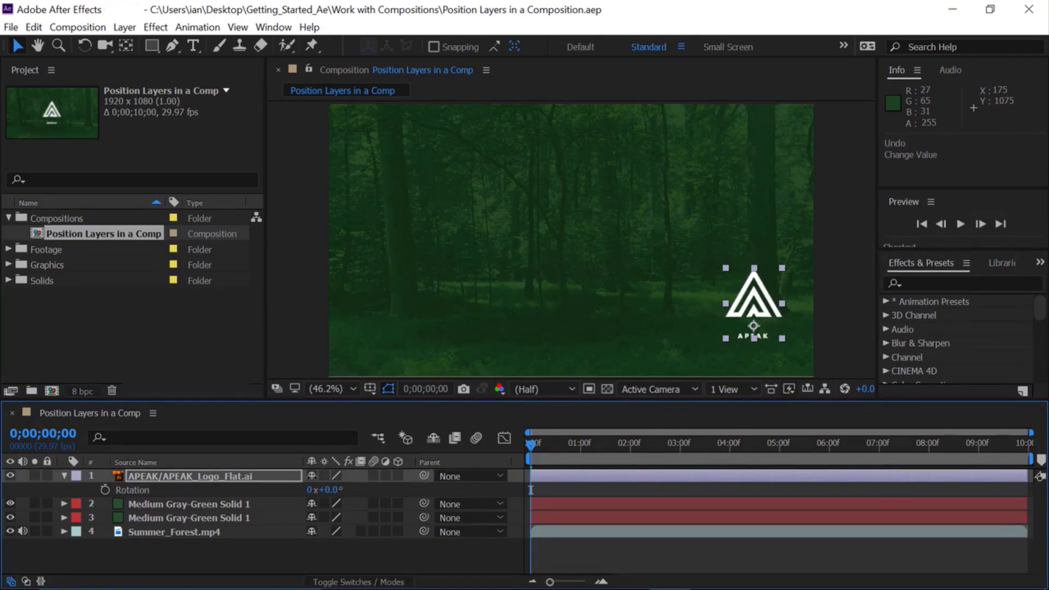
Set the APEAK logo layer's Y position to 956.7 and its opacity to 50%.
key("p")
left_click_drag(348, 490, 411, 491)
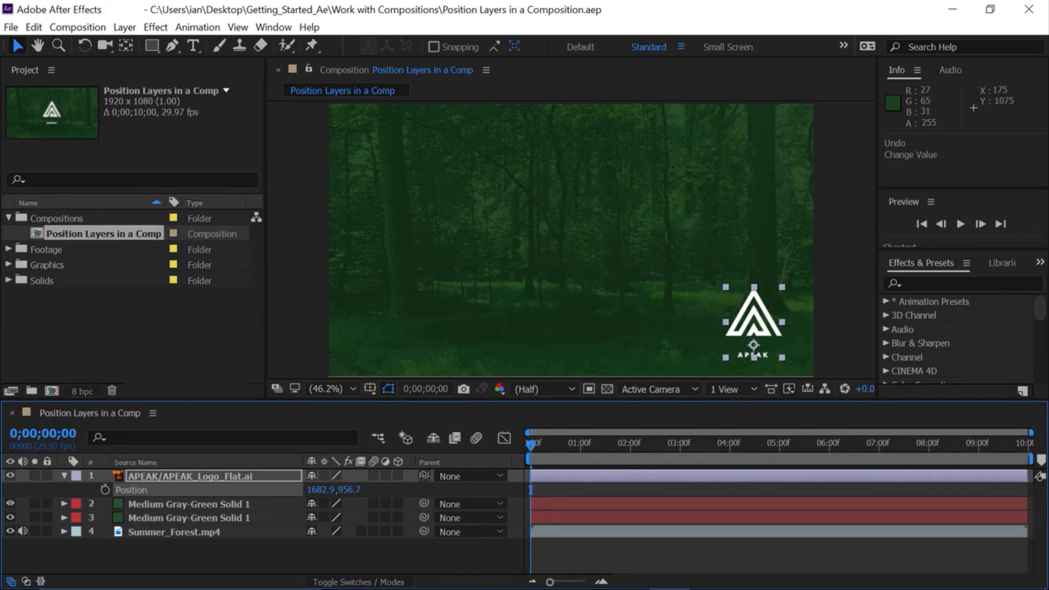
key("t")
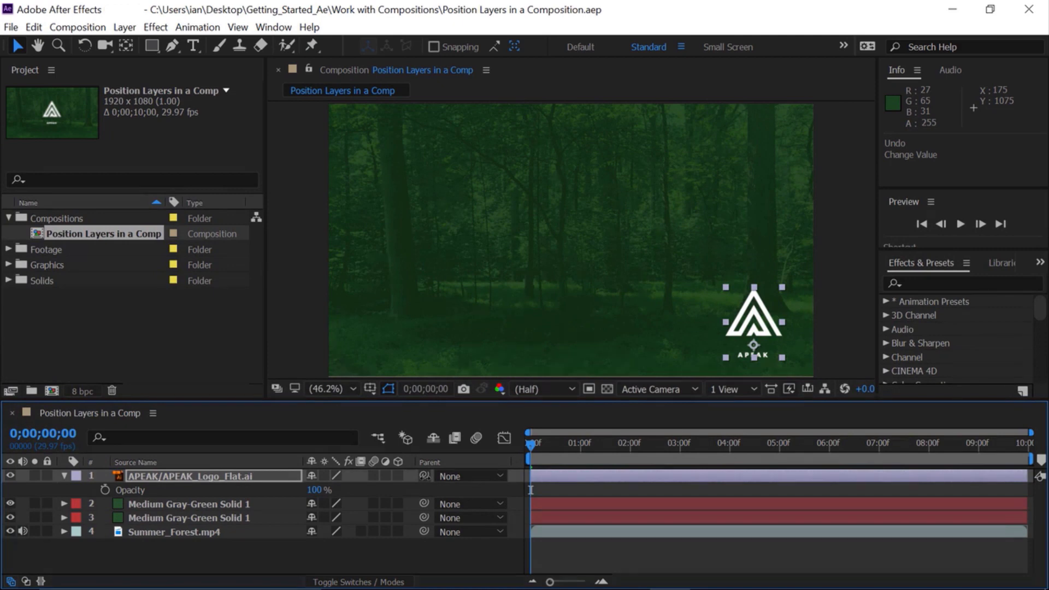
left_click(317, 490)
type("59")
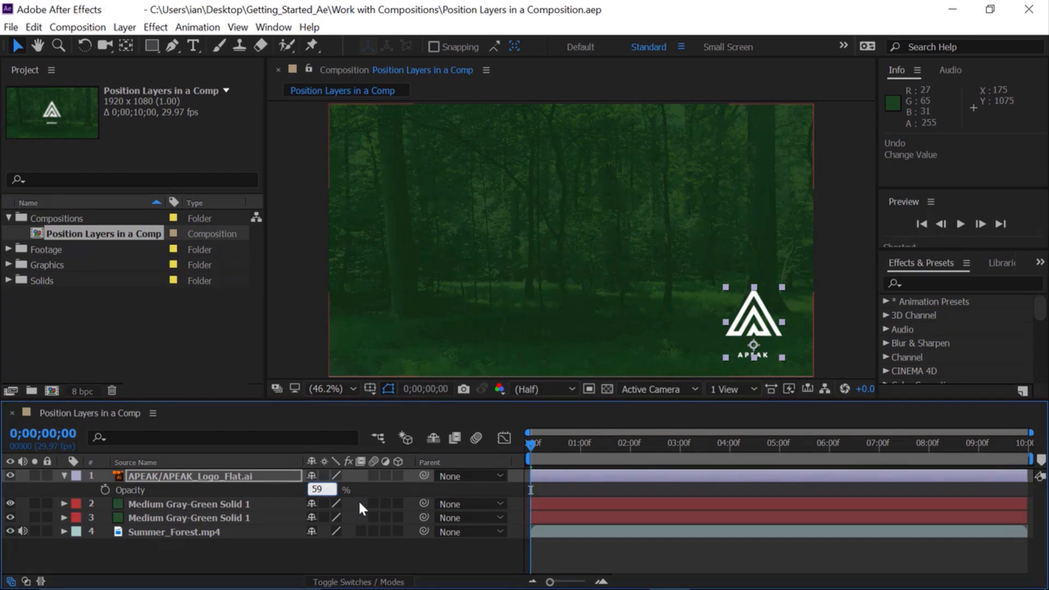
key("Return")
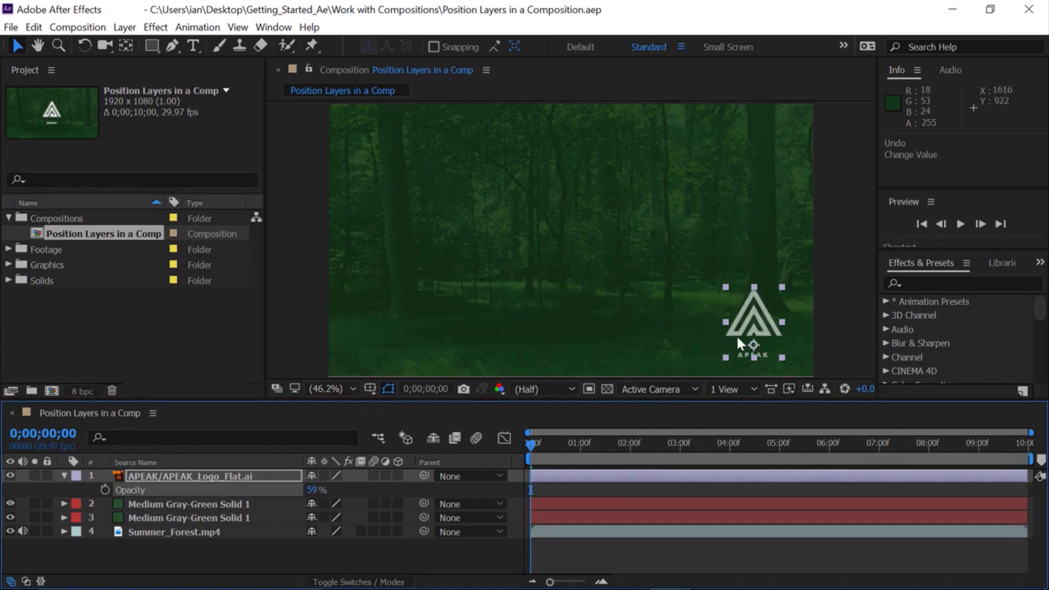
left_click_drag(737, 336, 729, 330)
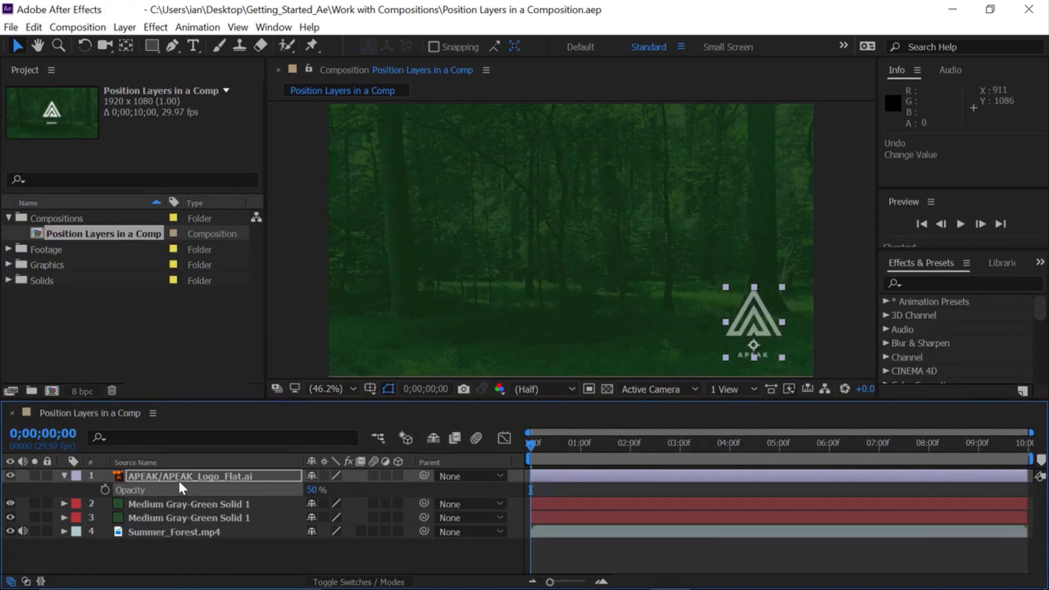
key("t")
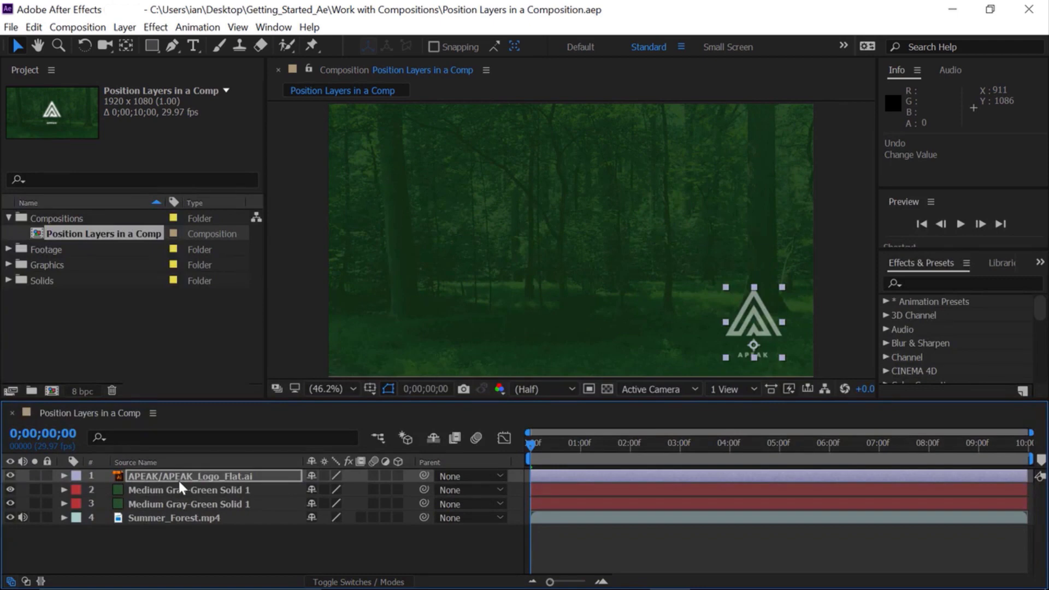
left_click(172, 540)
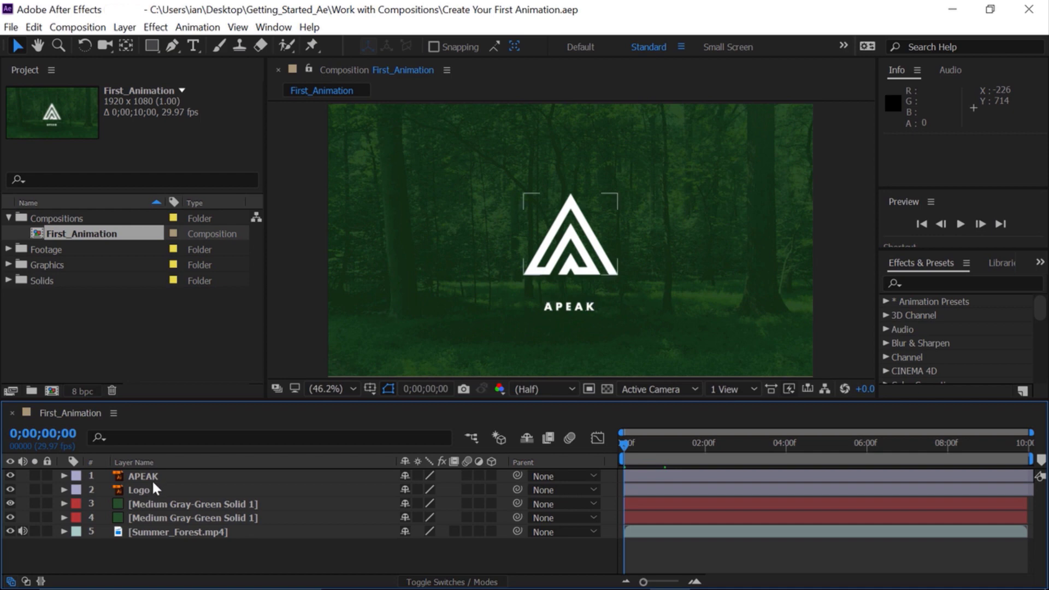
Hide and reshow the APEAK text layer and the Logo layer in turn to check what each one contains.
left_click(9, 475)
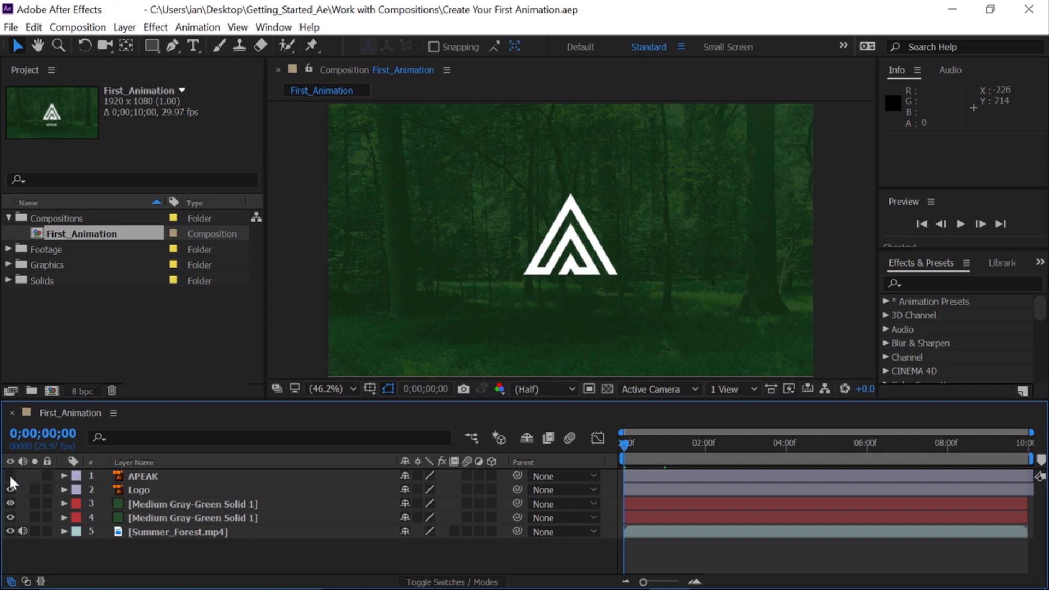
left_click(9, 475)
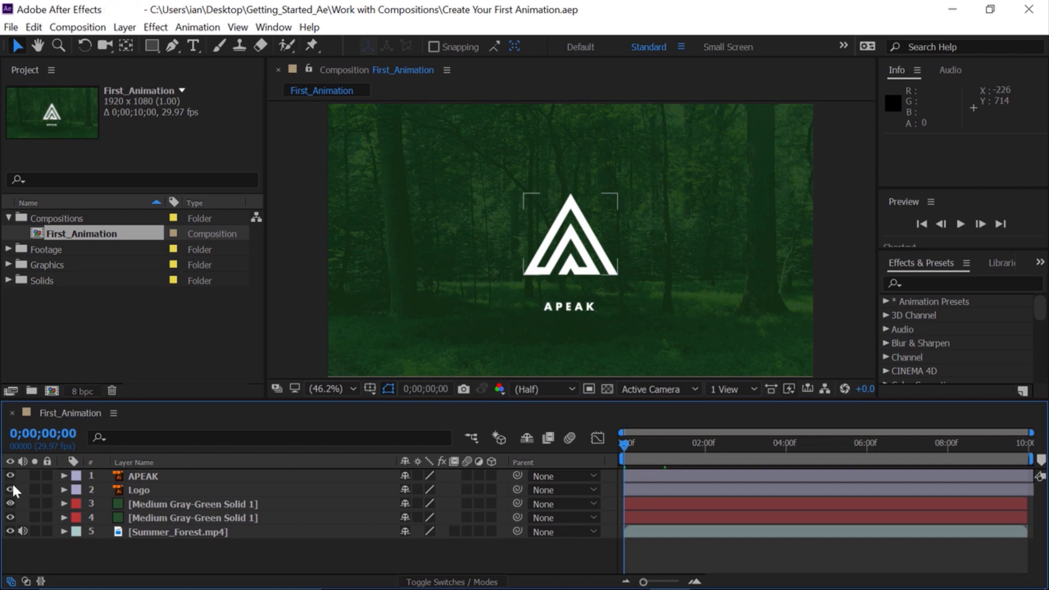
left_click(10, 490)
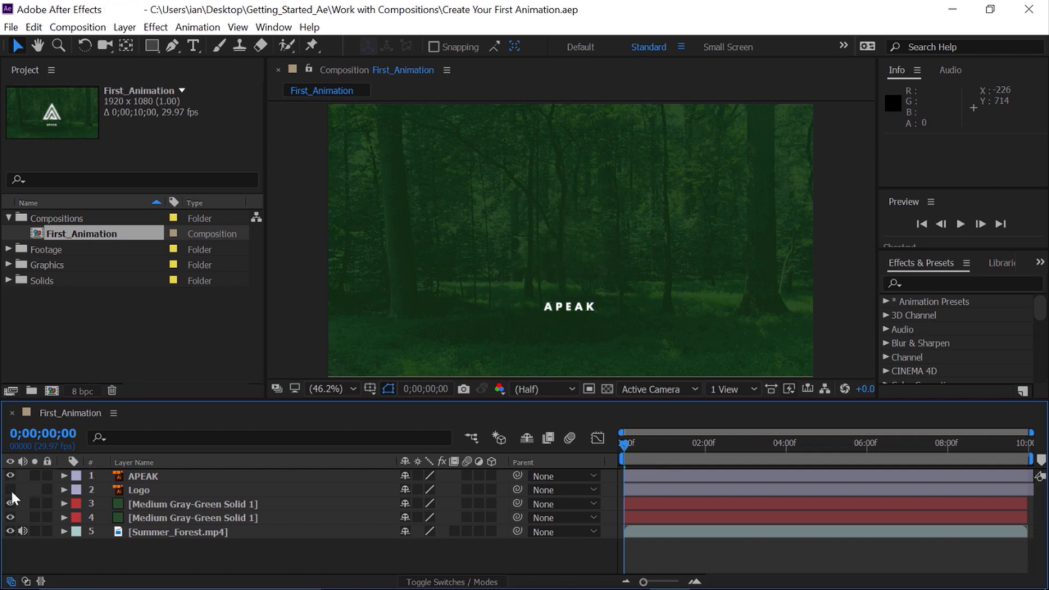
left_click(11, 489)
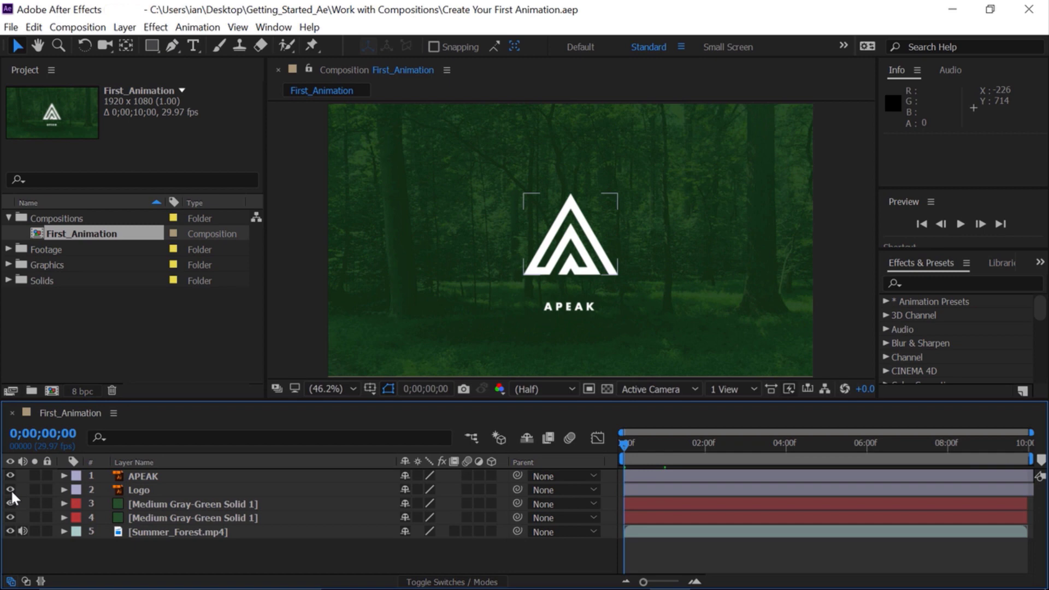
Set the APEAK text layer's opacity to 0% at 0;00;00;00 in the First_Animation composition.
left_click(136, 474)
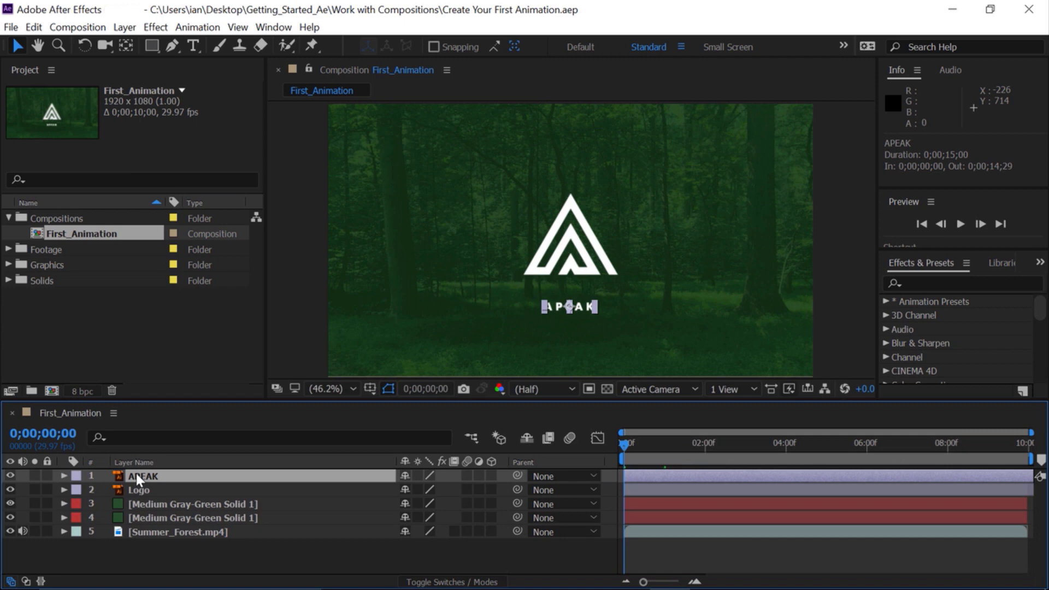
key("t")
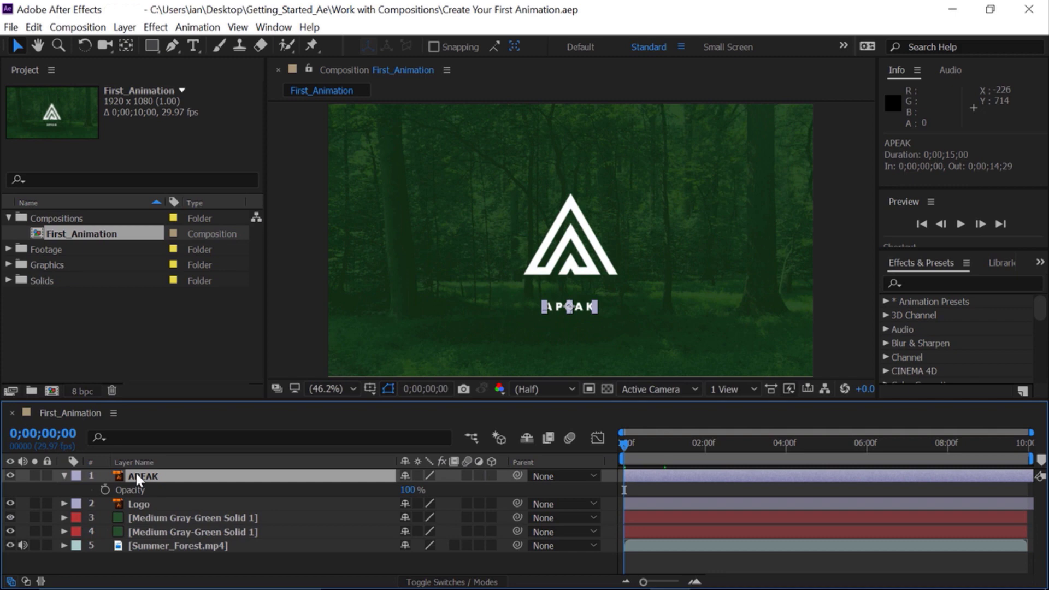
left_click(414, 491)
type("0")
key("Return")
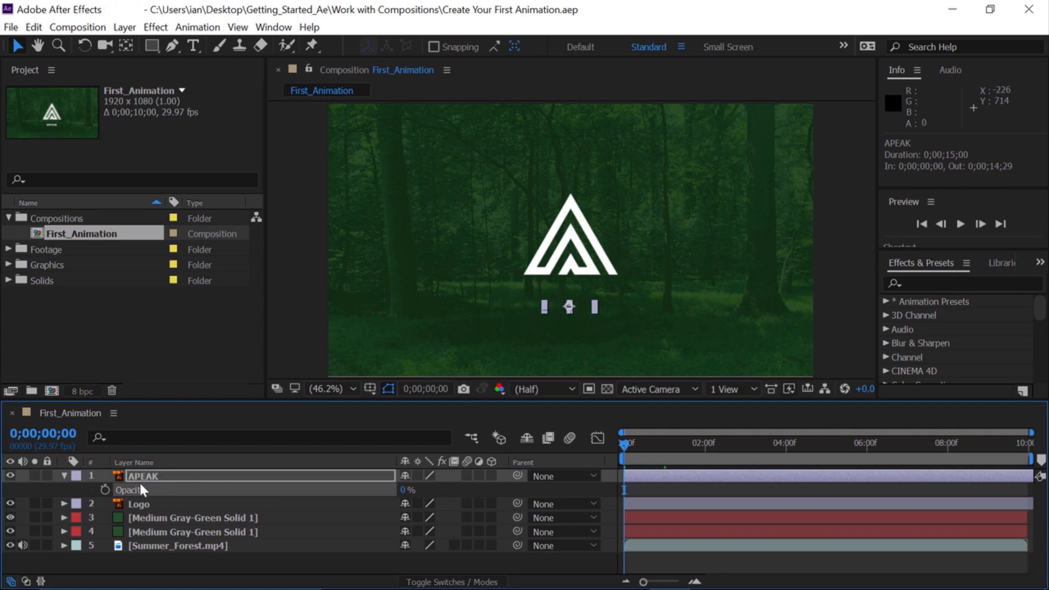
Keyframe the APEAK layer's opacity from 0% at 0;00;00;00 to 100% at 0;00;01;00.
left_click(104, 490)
left_click_drag(629, 444, 670, 449)
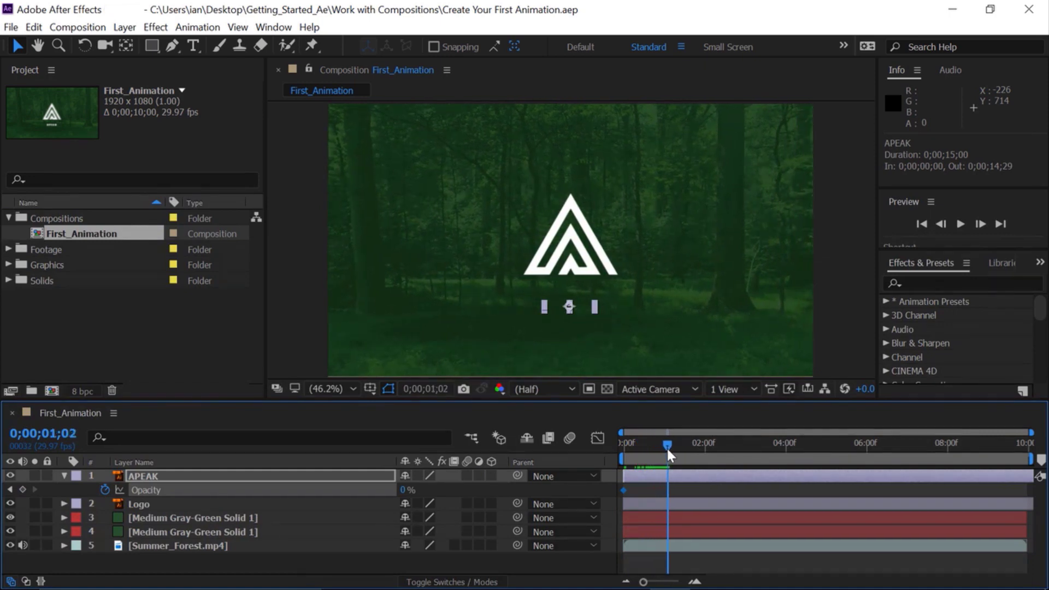
left_click(66, 438)
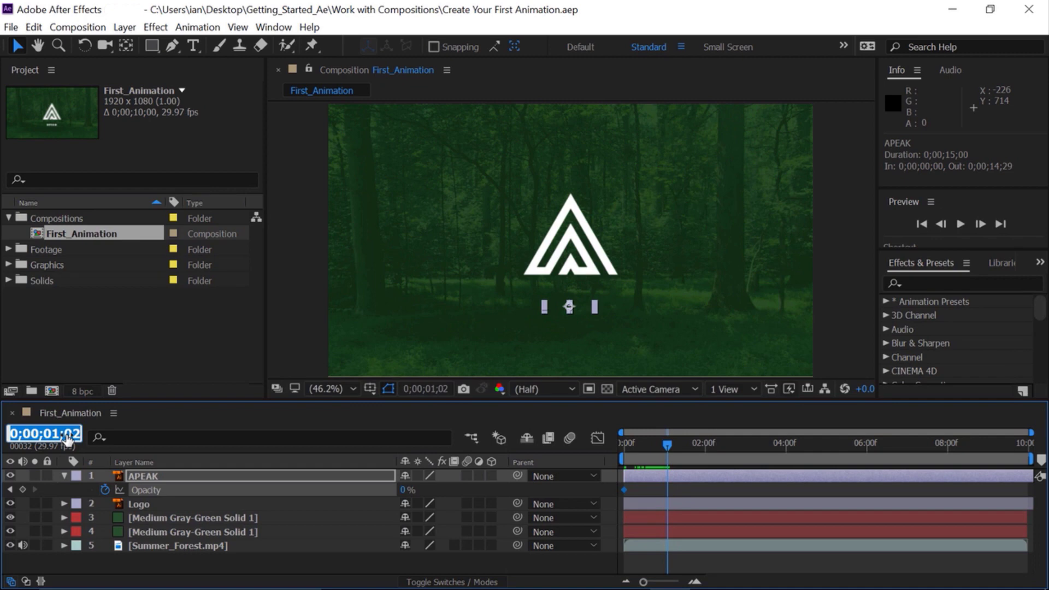
type("100")
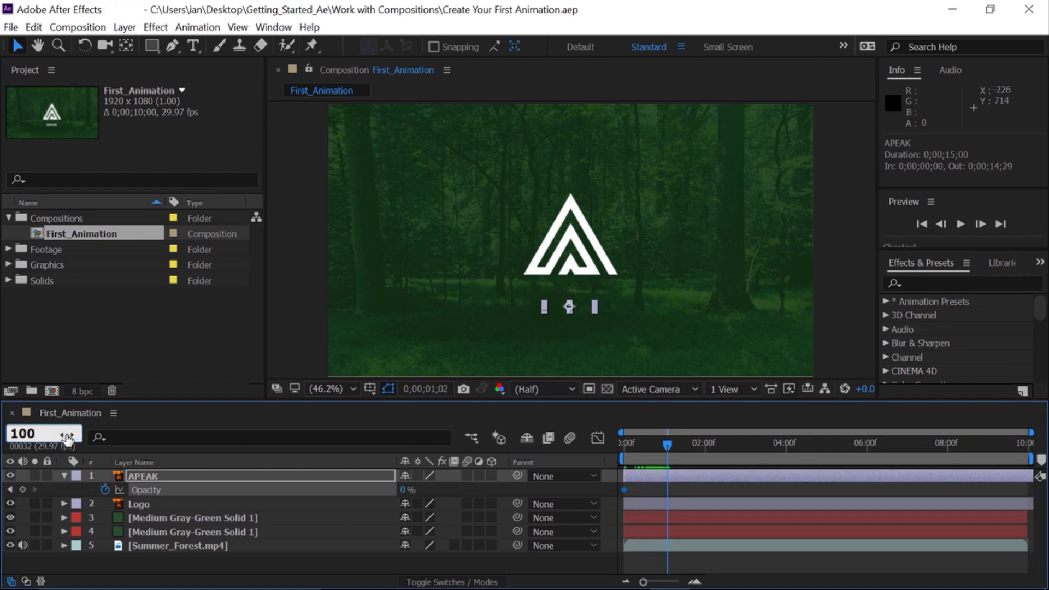
key("Return")
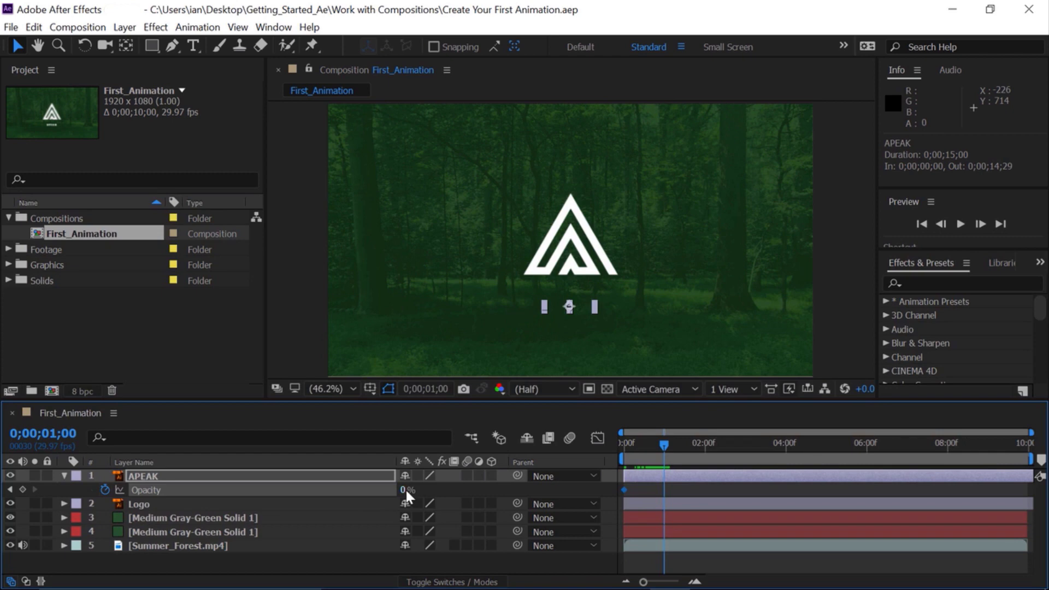
left_click_drag(406, 489, 518, 494)
Step between the APEAK layer's two opacity keyframes and scrub between them to check the fade-in, ending at 0;00;00;00.
left_click(9, 490)
left_click(35, 491)
left_click(10, 490)
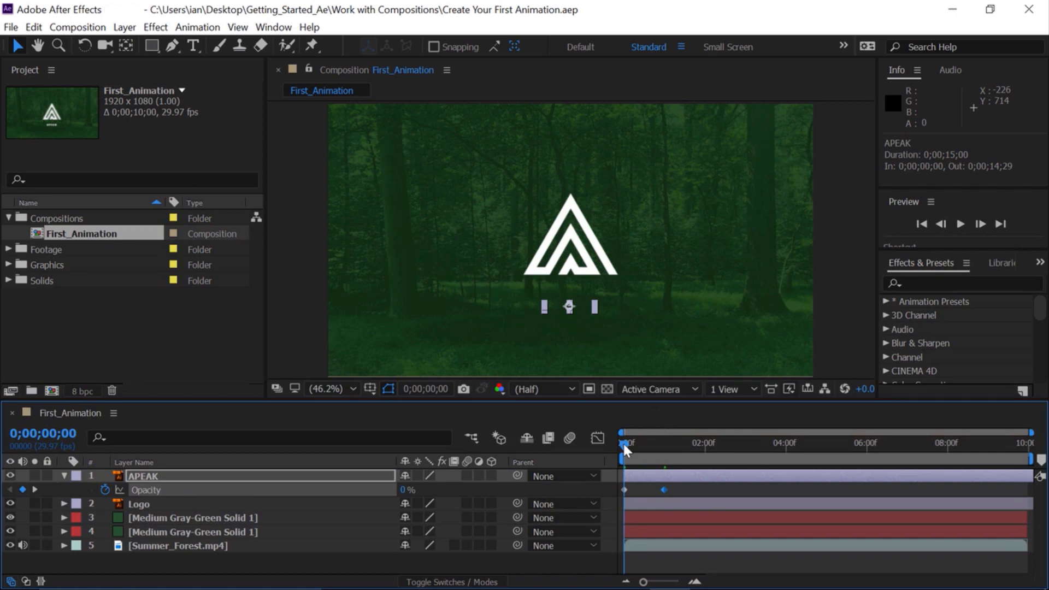
left_click_drag(625, 444, 640, 446)
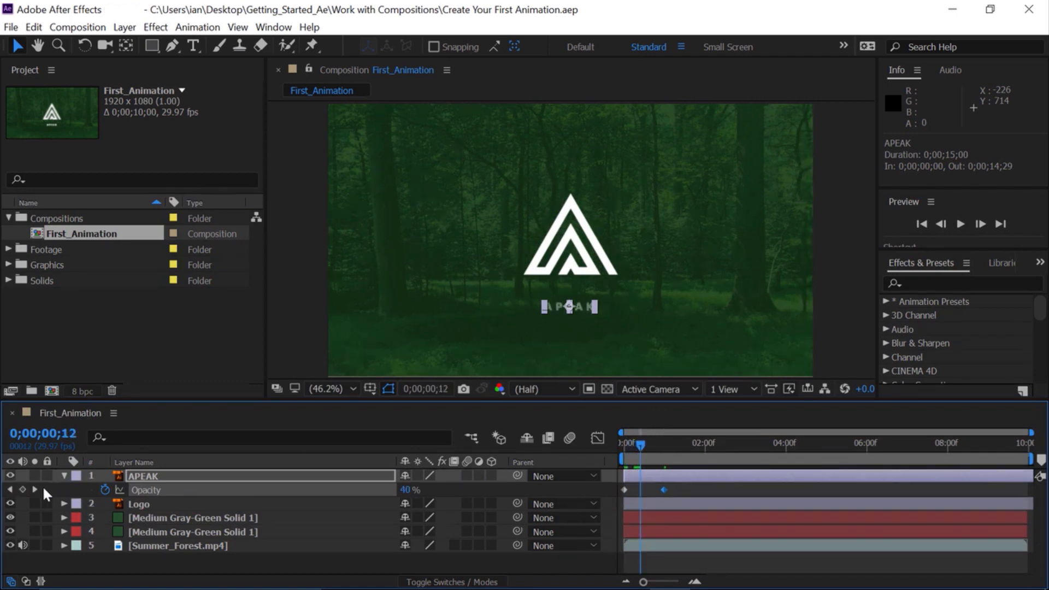
left_click(10, 490)
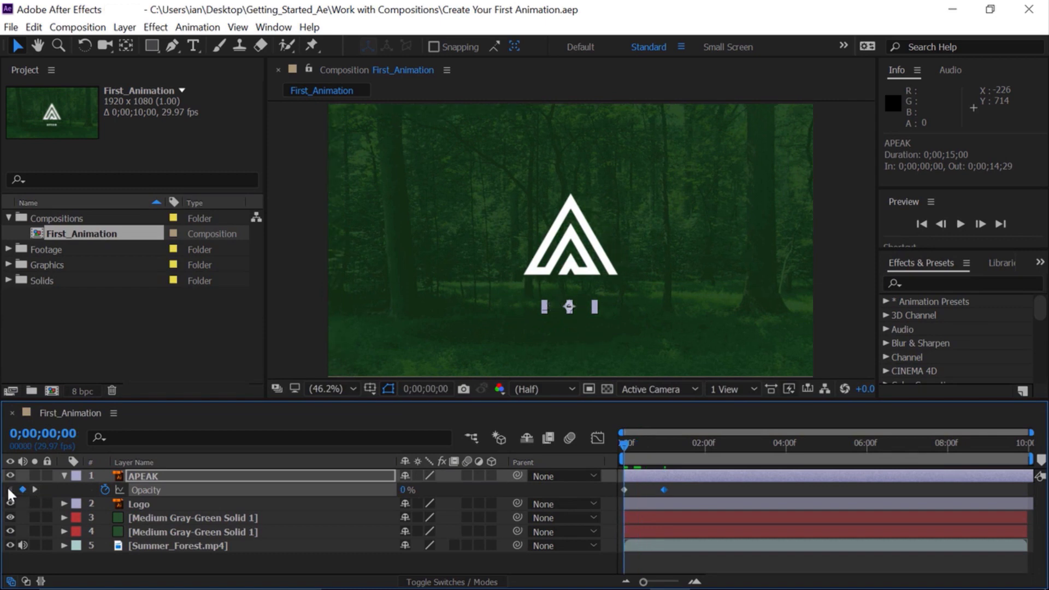
Reveal the Logo layer's Position property and set a keyframe for its current position at 0;00;01;00.
left_click(145, 505)
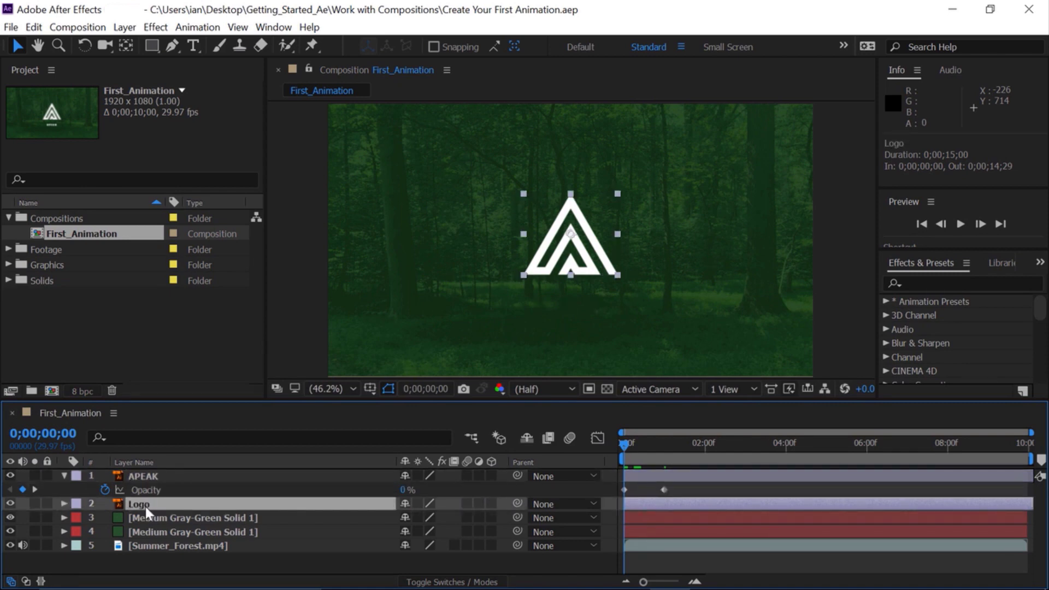
key("p")
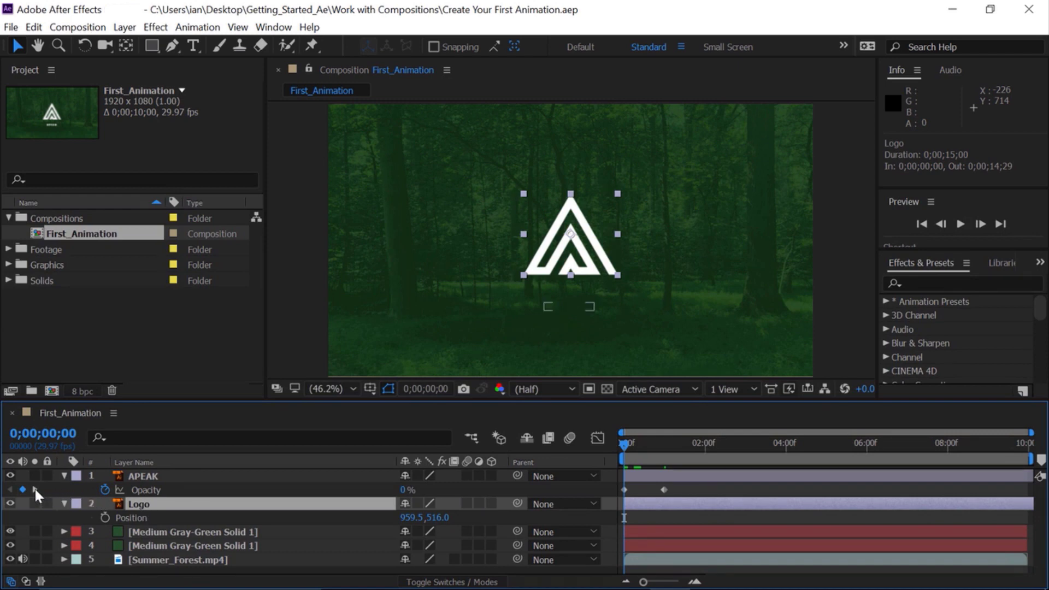
left_click(34, 489)
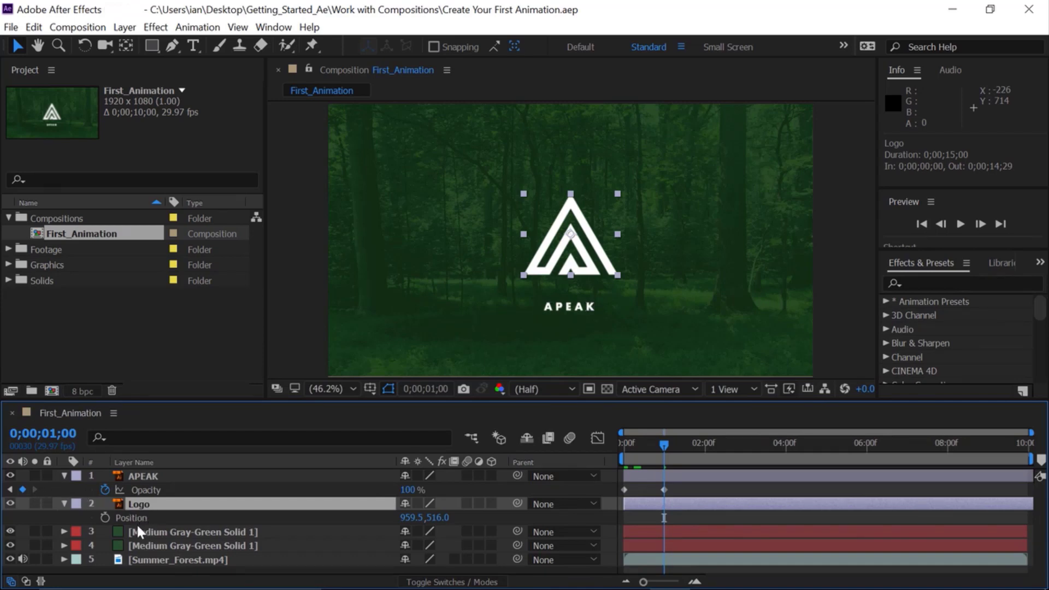
left_click(105, 517)
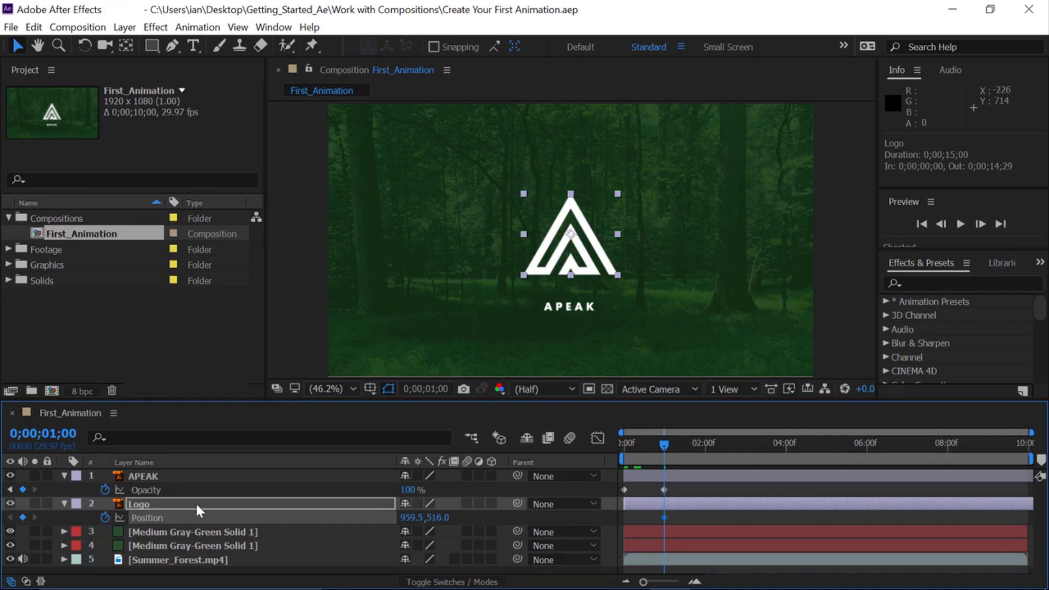
At 0;00;00;00, move the Logo layer straight down out of the frame to a Y position of 1293.0.
left_click(10, 492)
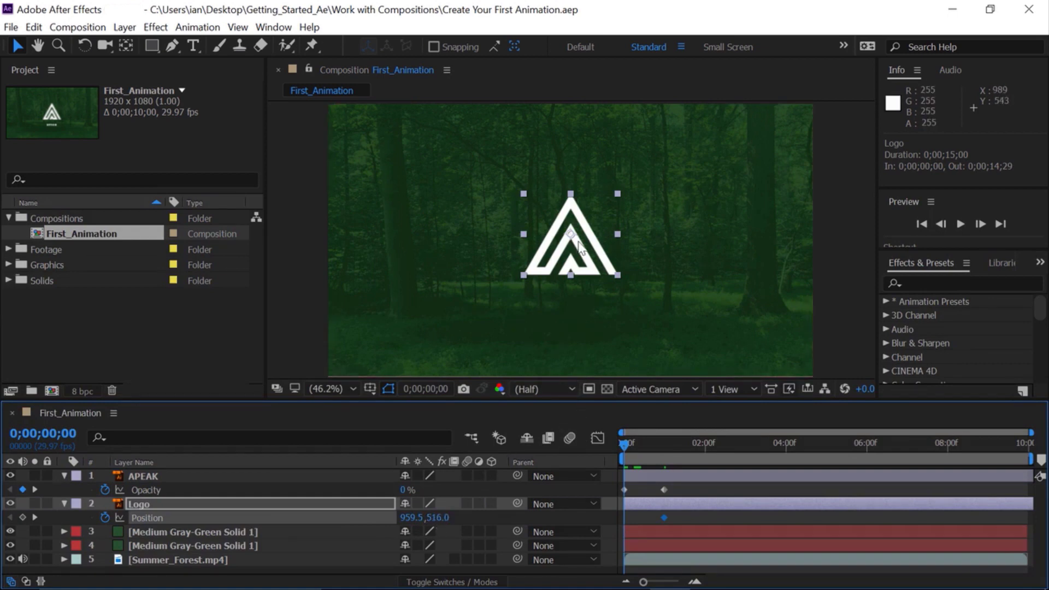
left_click_drag(441, 519, 424, 519)
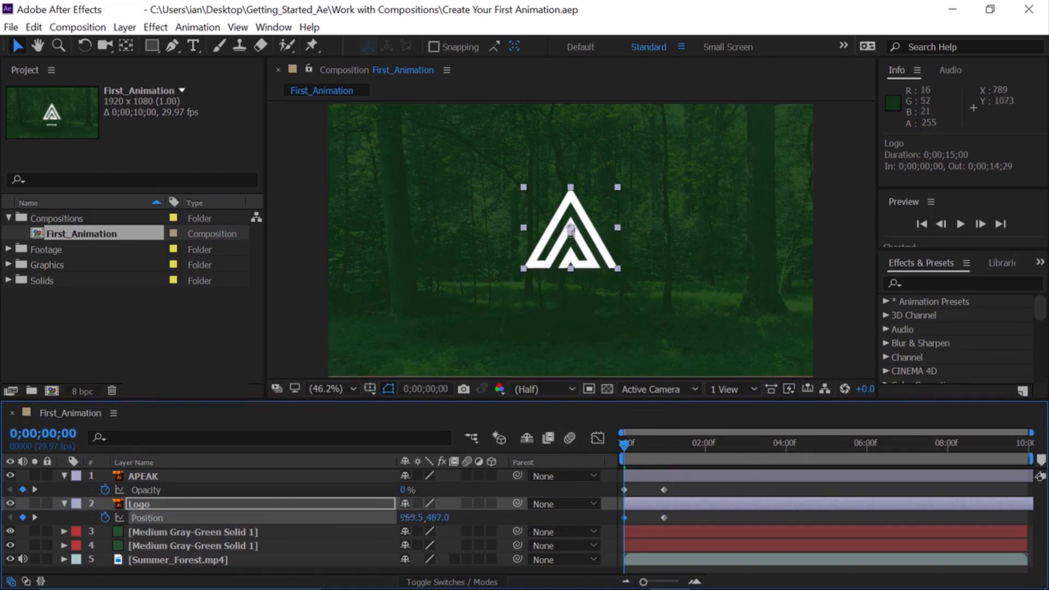
left_click_drag(571, 230, 570, 312)
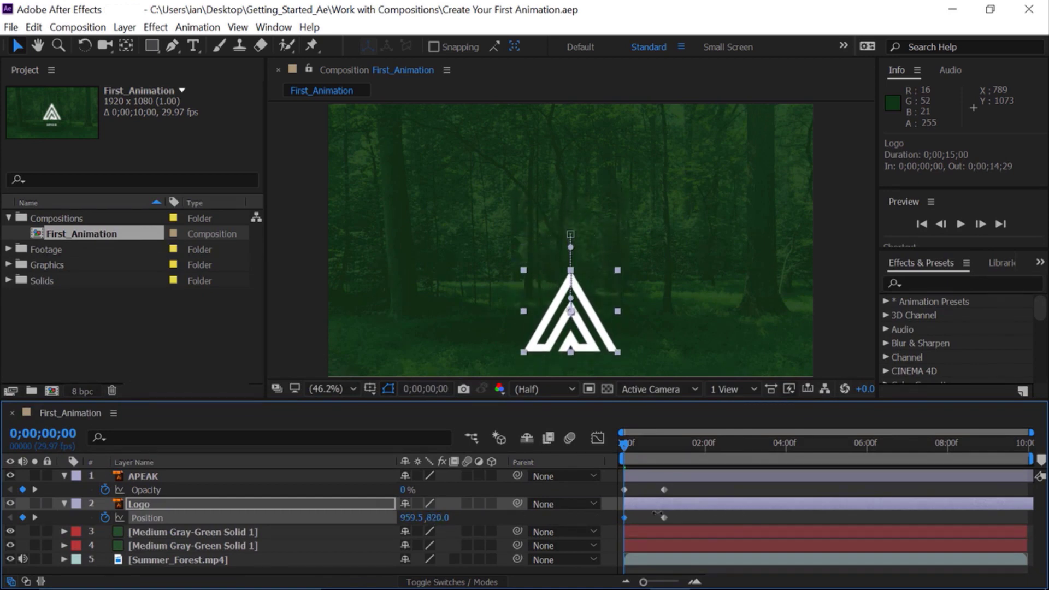
left_click_drag(659, 515, 591, 535)
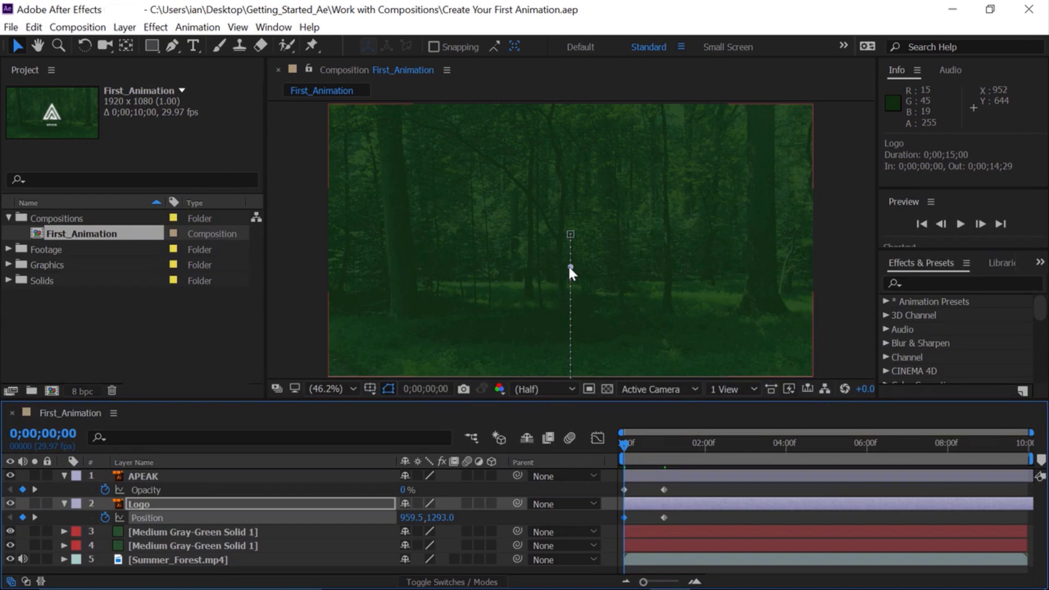
Try bending the Logo layer's motion path into a curve with its upper keyframe's tangent handle, and undo the adjustment.
left_click_drag(571, 269, 704, 251)
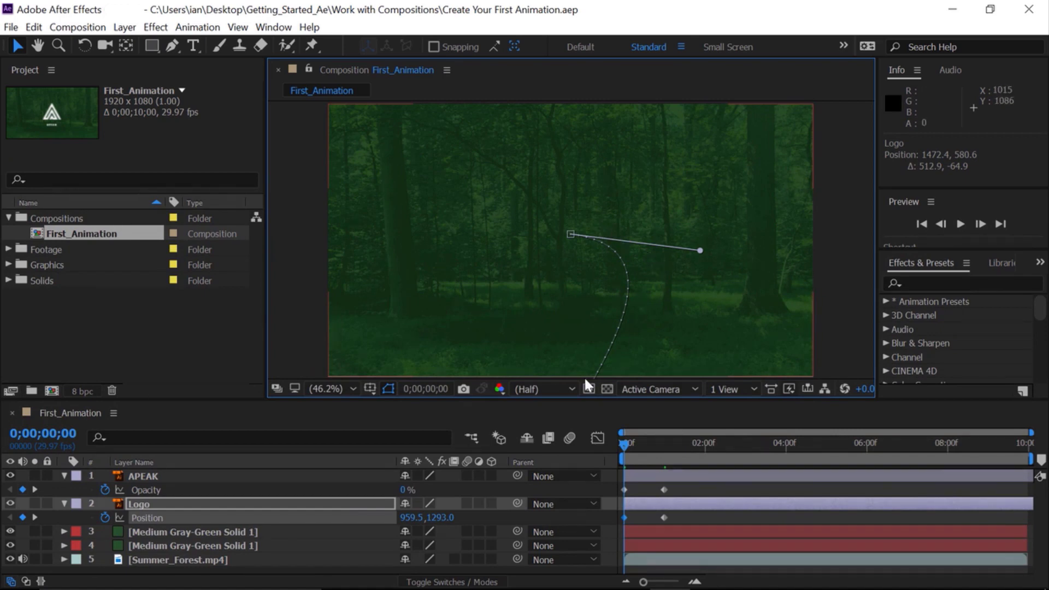
key("ctrl+z")
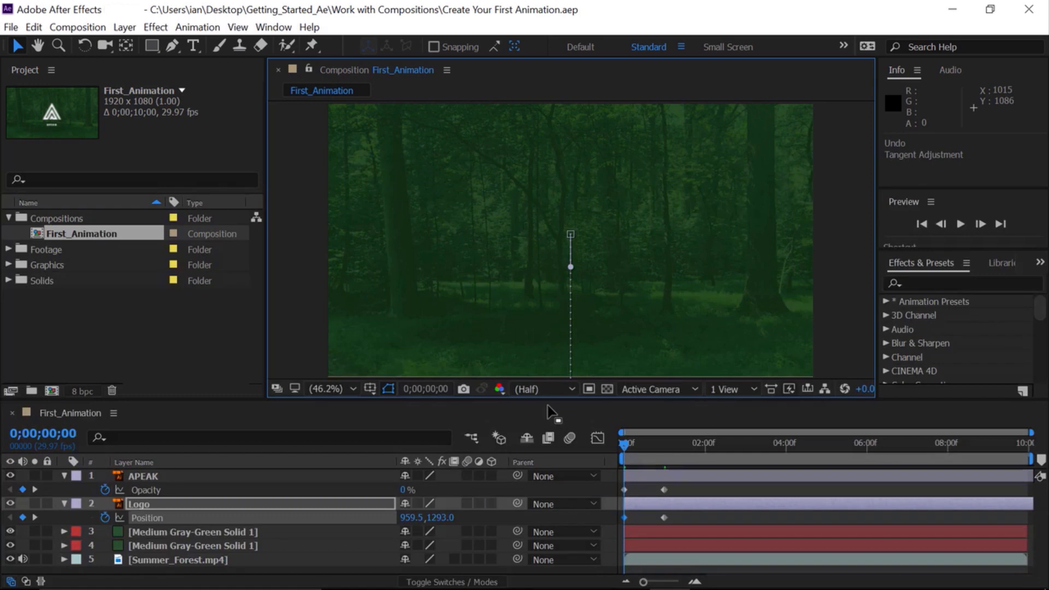
Preview the logo rise and text fade in the First_Animation composition, and return to 0;00;00;00.
key("space")
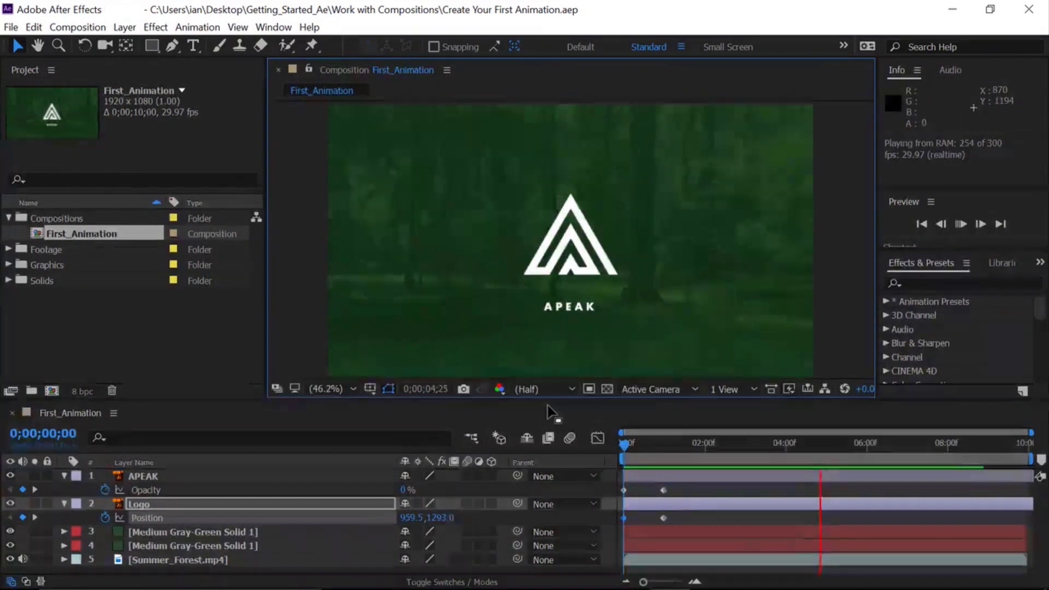
key("space")
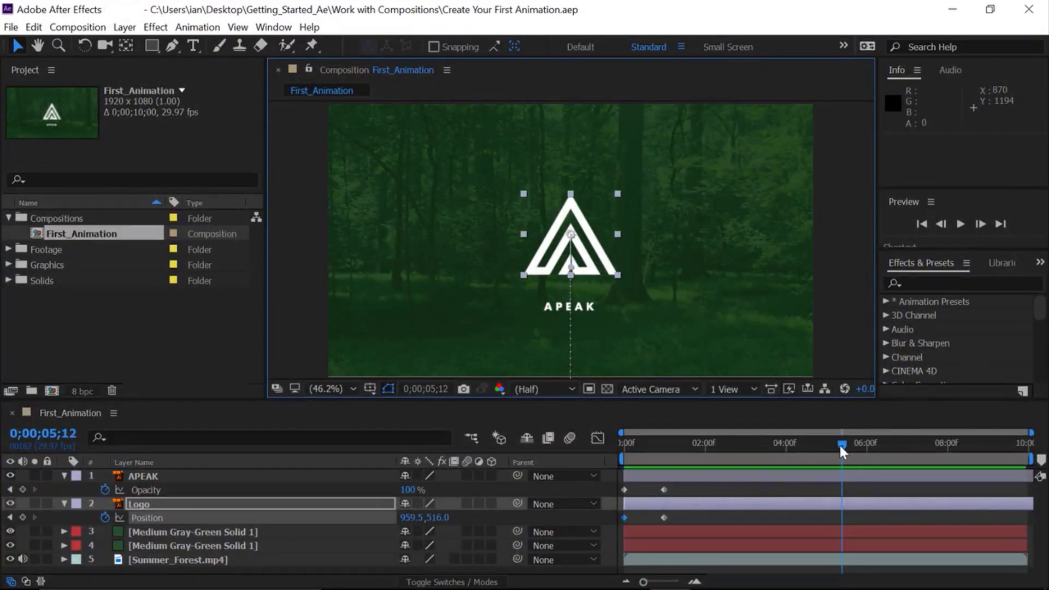
left_click_drag(840, 444, 603, 440)
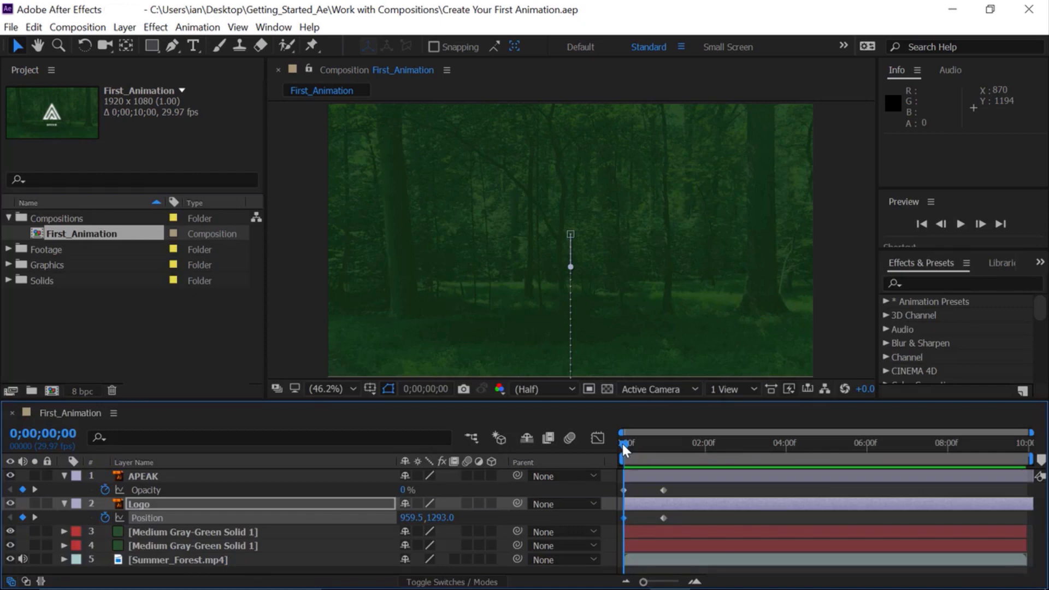
Shift the APEAK layer in time so it starts at 0;00;01;00, and preview the staggered animation.
left_click(652, 474)
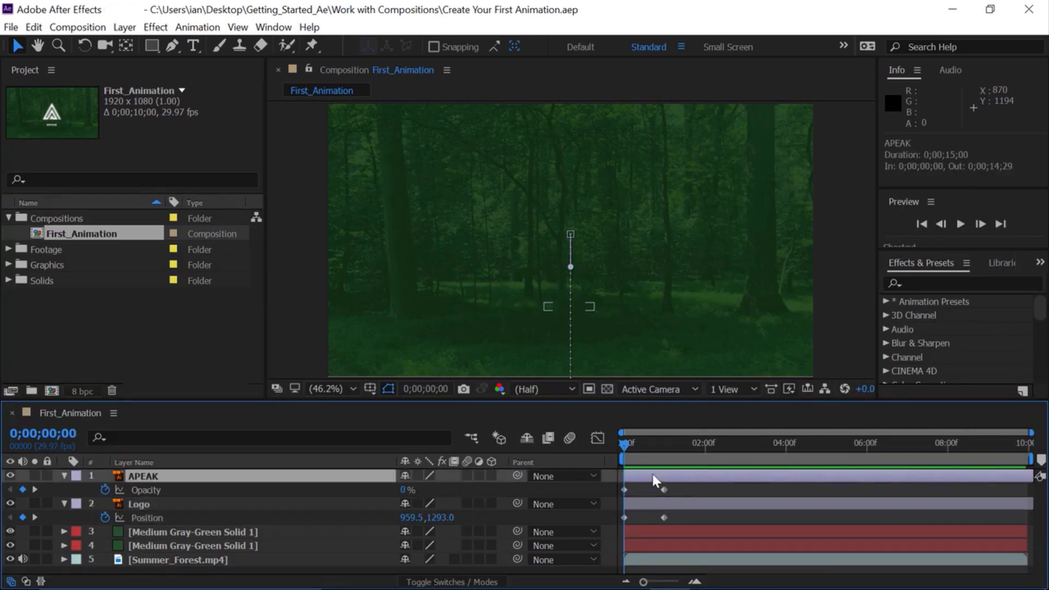
left_click_drag(652, 474, 683, 479)
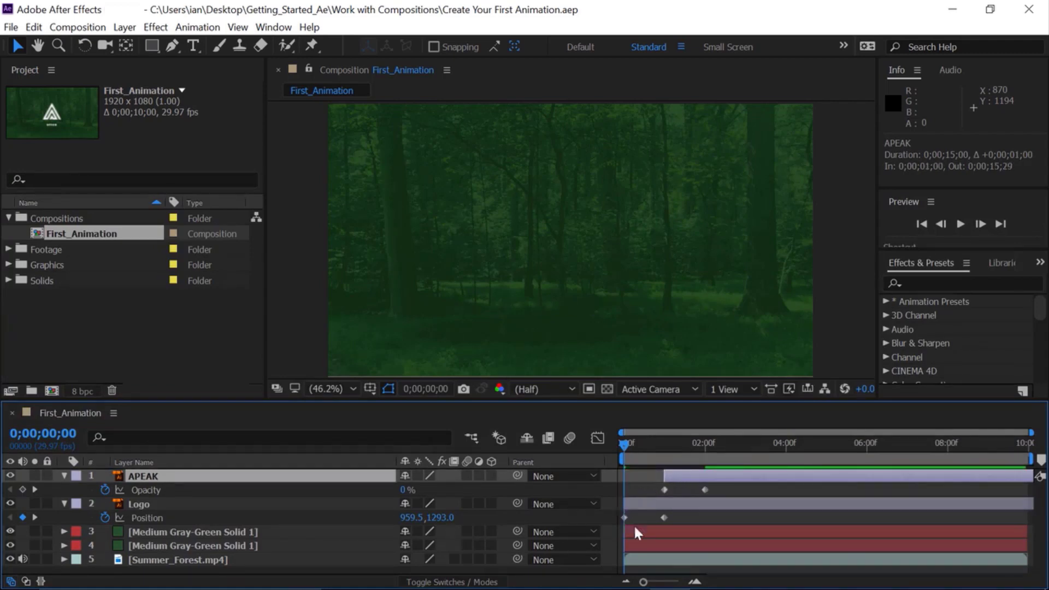
key("space")
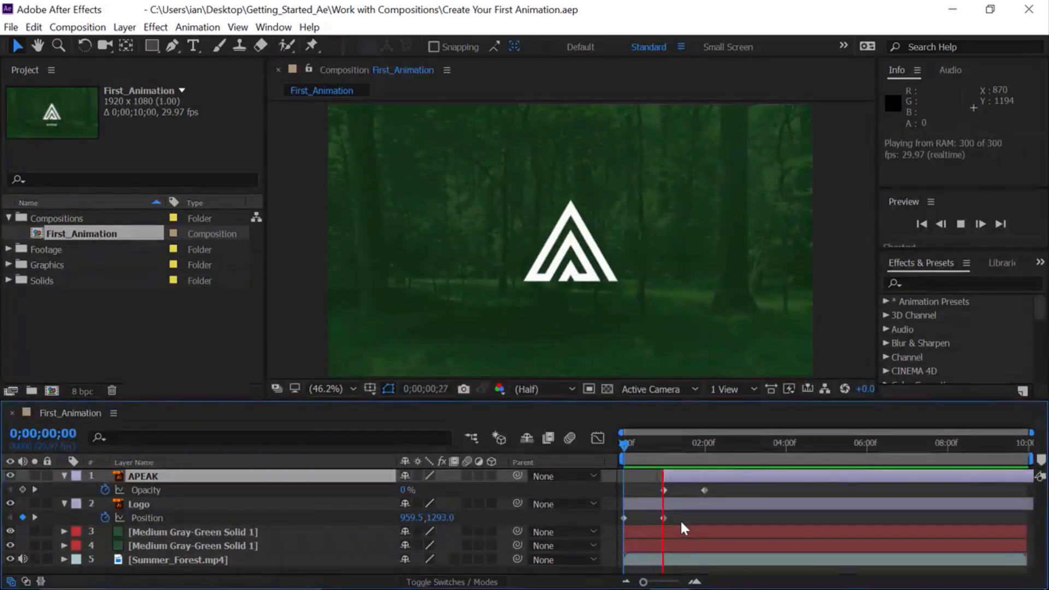
key("space")
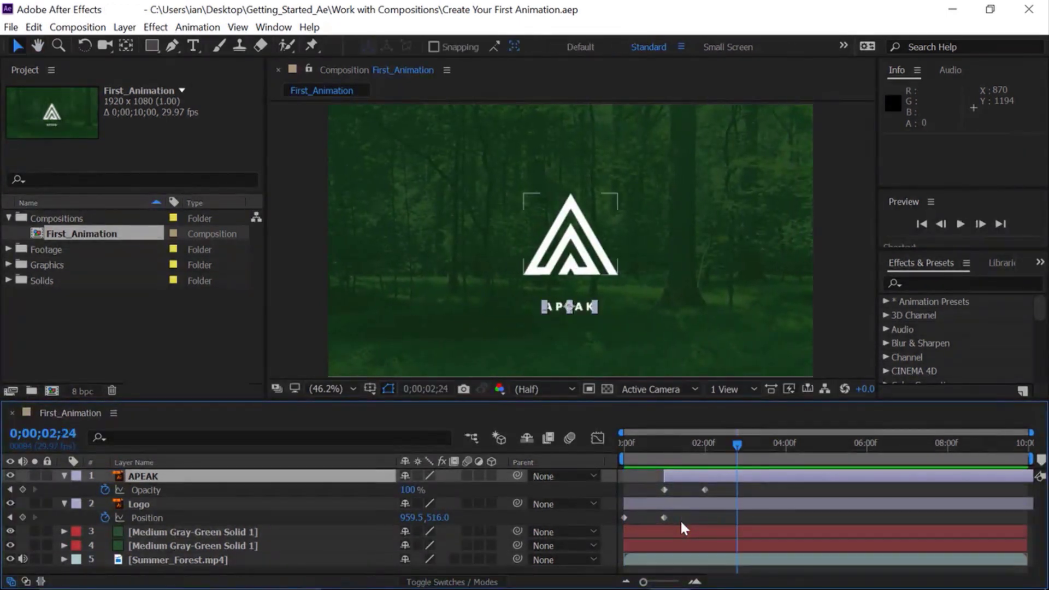
mouse_move(691, 441)
left_mouse_down()
mouse_move(616, 451)
mouse_move(702, 443)
mouse_move(602, 434)
mouse_move(701, 438)
left_mouse_up()
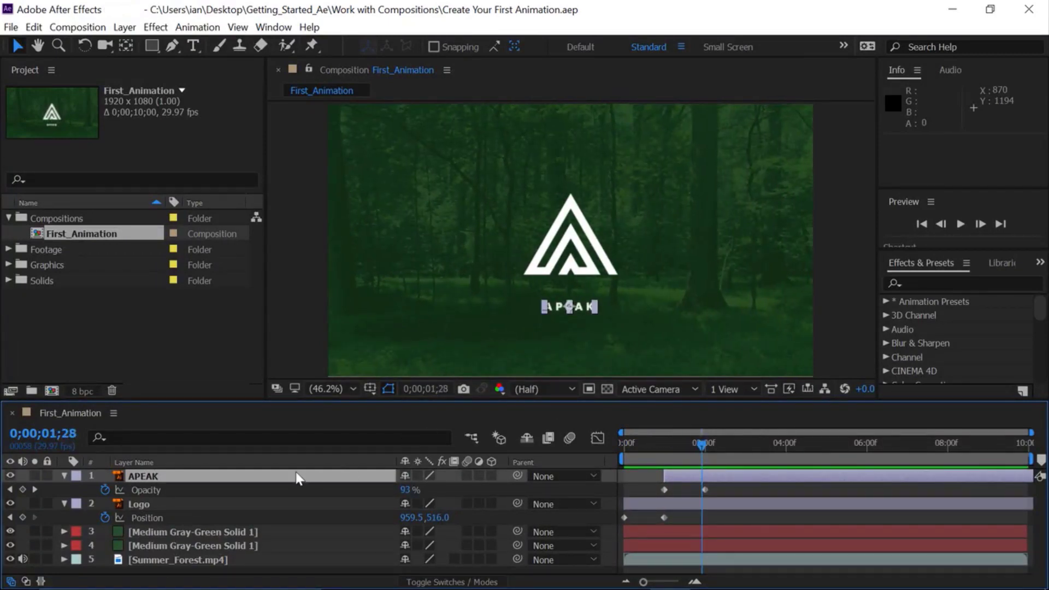
Apply Easy Ease to both of the Logo layer's position keyframes and preview the animation from 0;00;00;00.
left_click(149, 517)
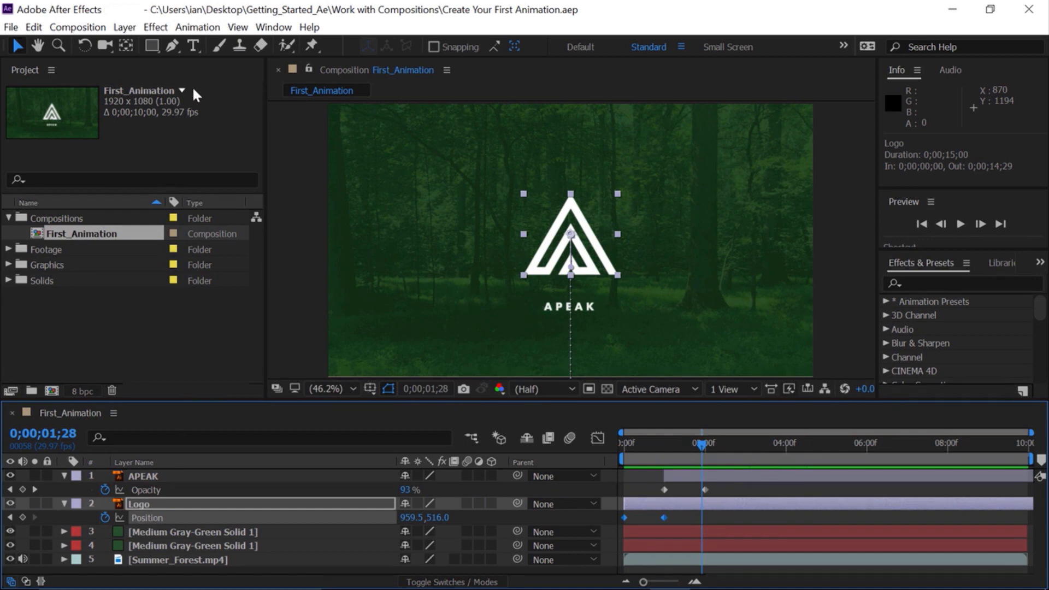
left_click(198, 29)
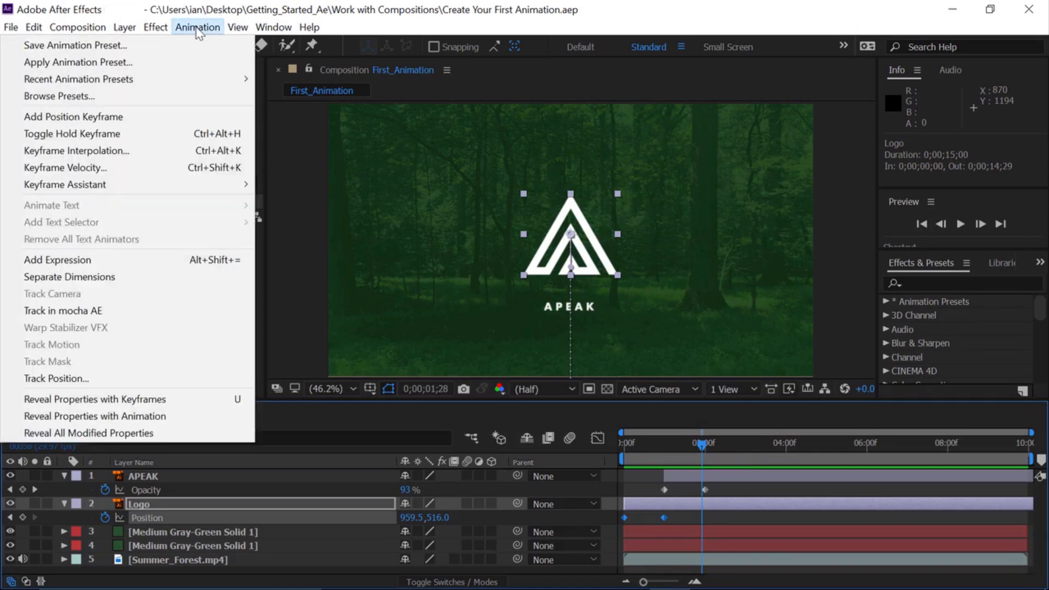
mouse_move(192, 186)
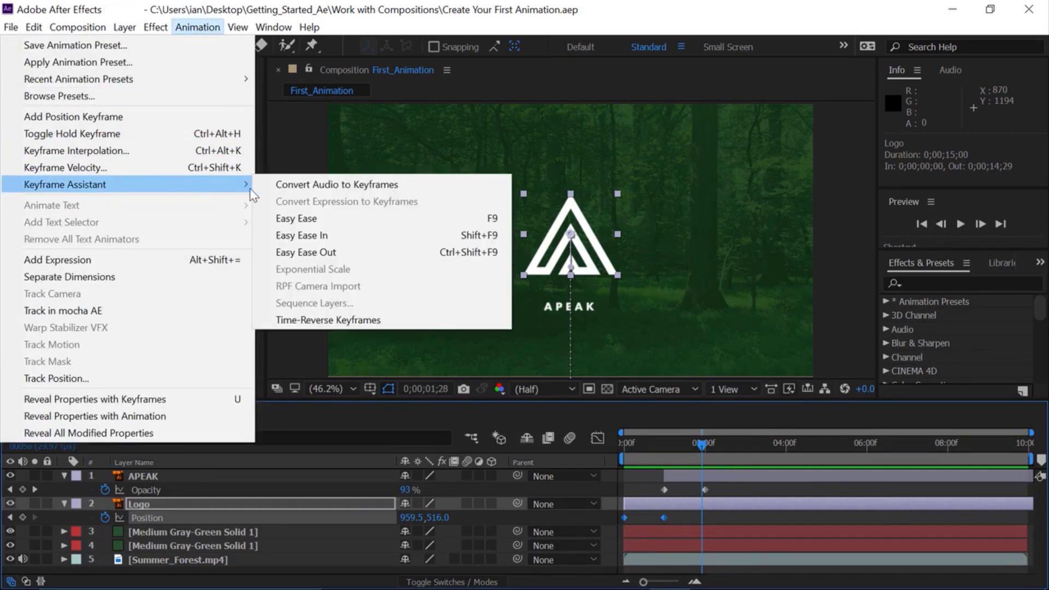
left_click(297, 221)
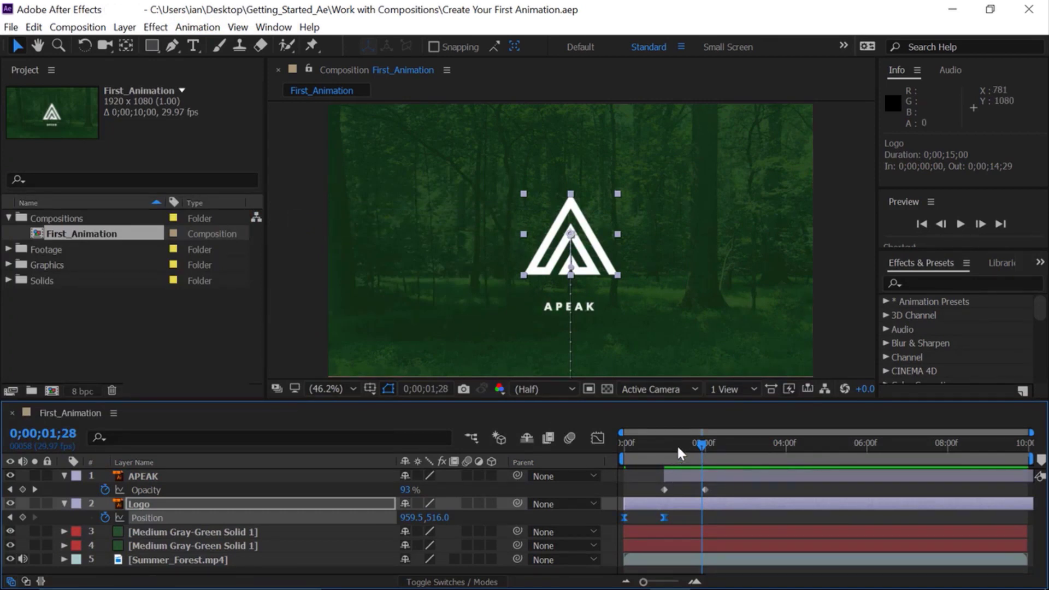
left_click_drag(677, 447, 569, 429)
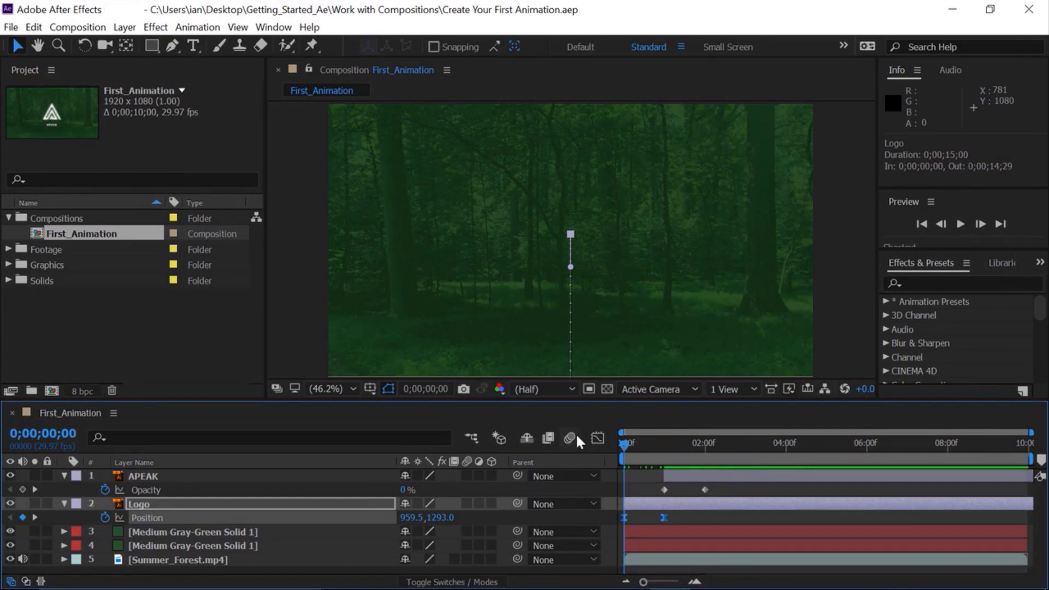
key("space")
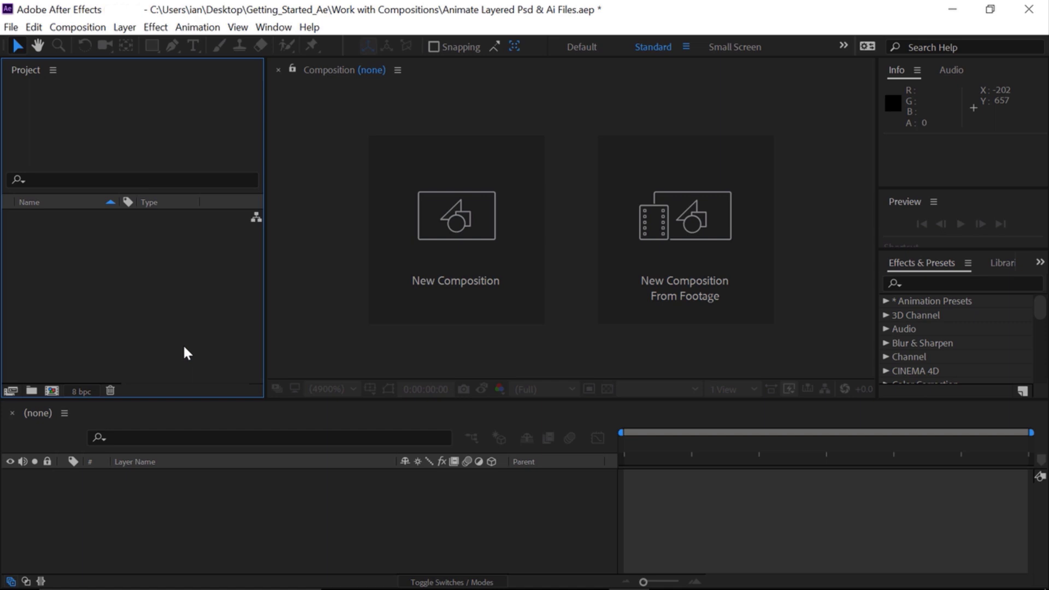
Import Owl_Preserve from the Assets folder as Composition - Retain Layer Sizes.
double_click(185, 348)
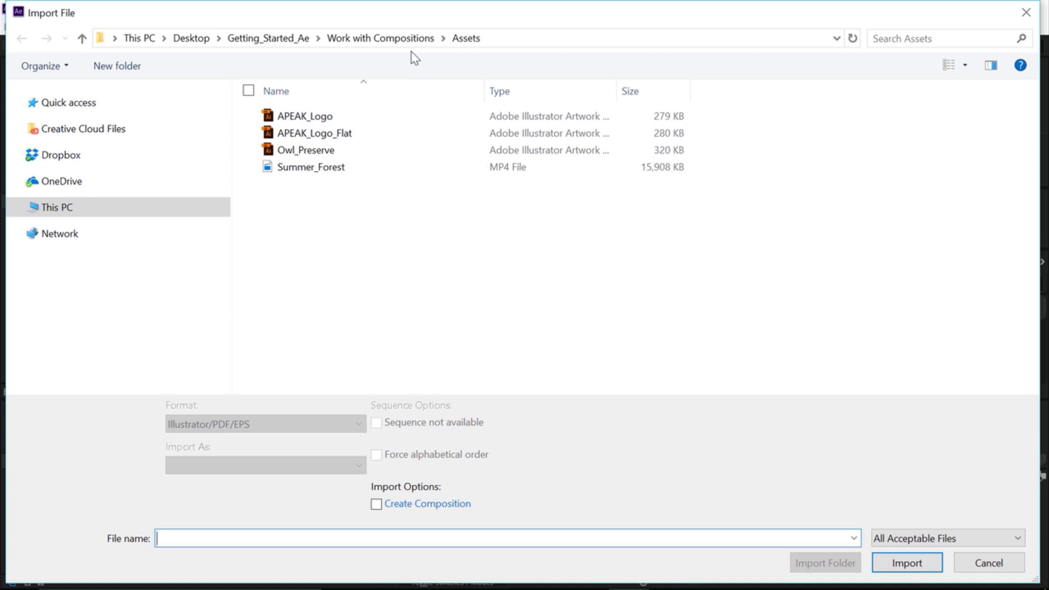
left_click(321, 154)
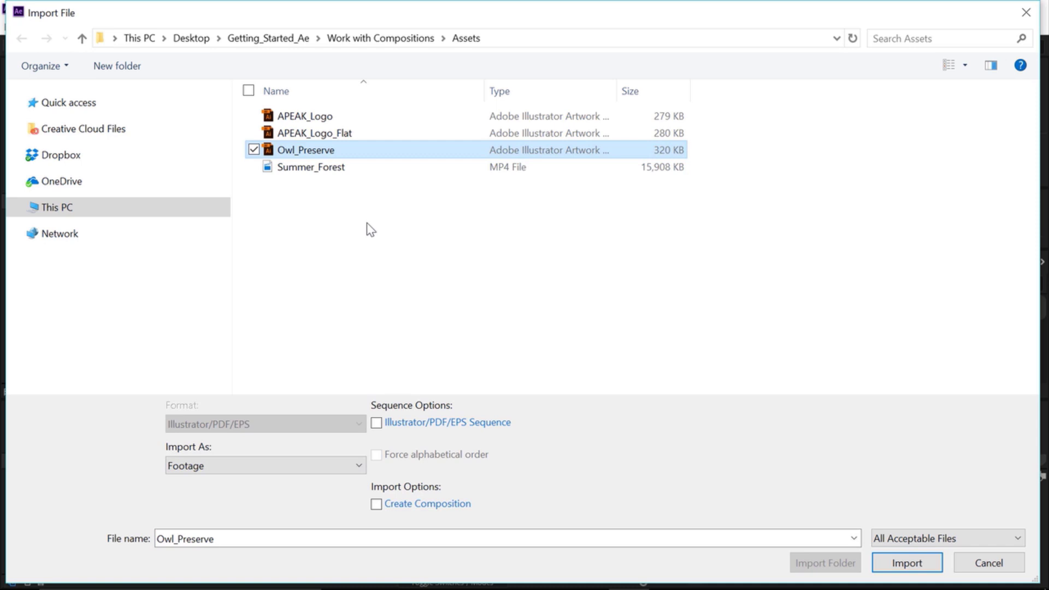
left_click(280, 469)
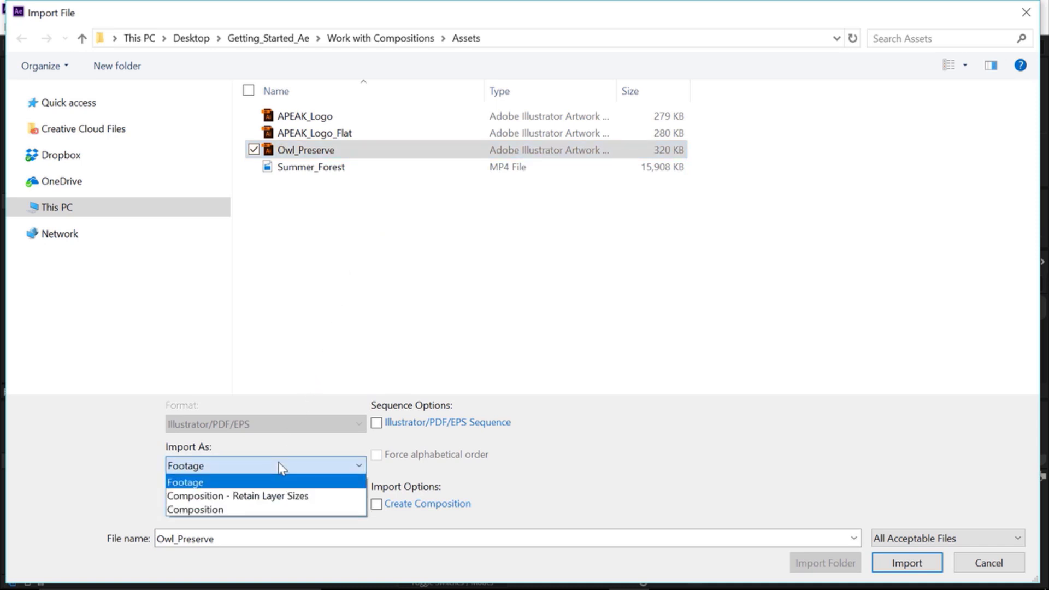
left_click(323, 497)
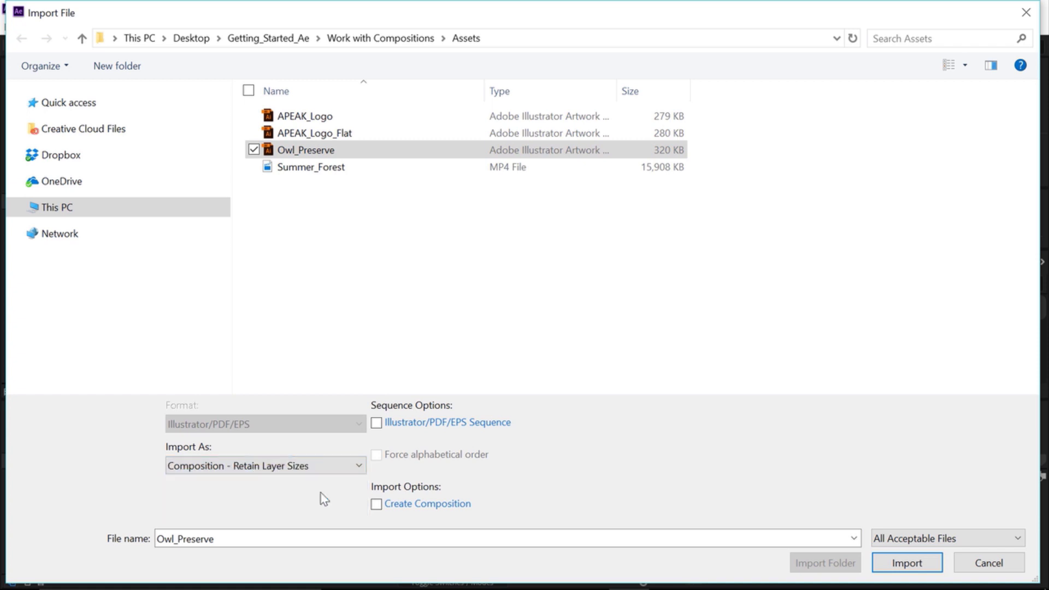
left_click(886, 565)
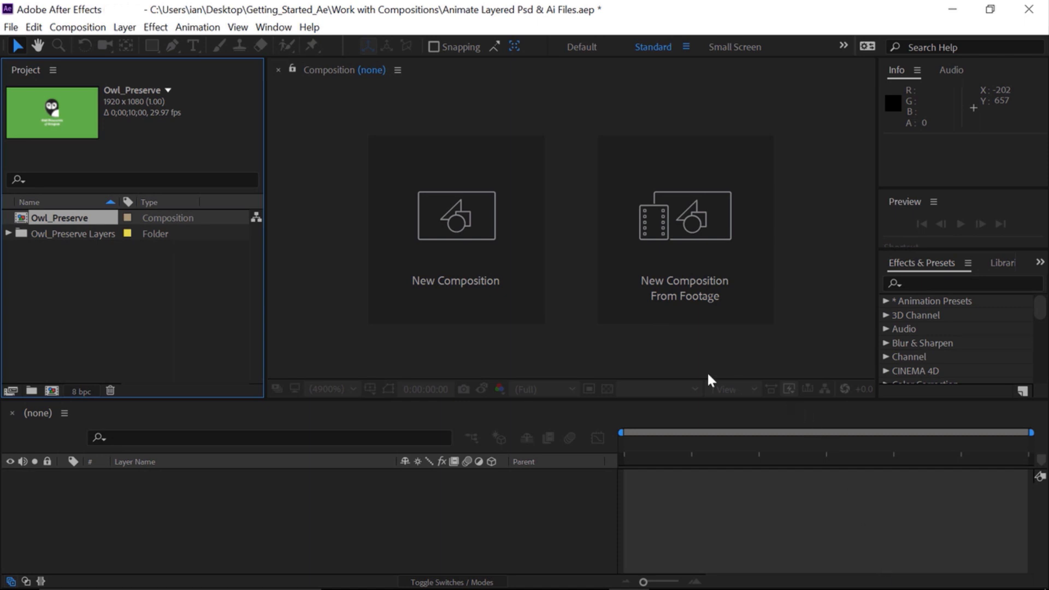
Open the Owl_Preserve composition and enlarge the timeline area until all of its layers fit.
double_click(20, 216)
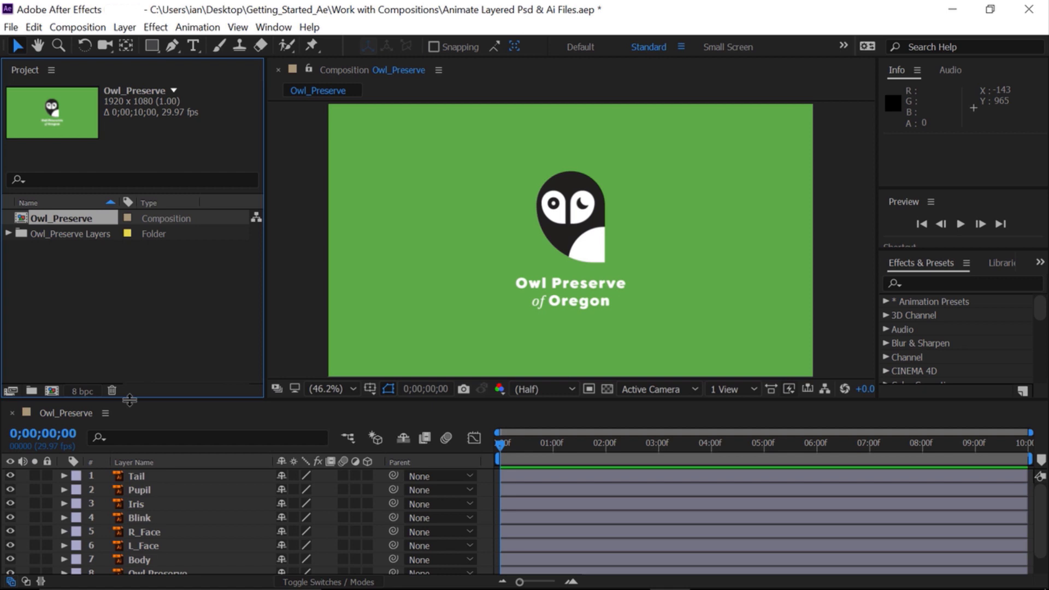
left_click_drag(129, 400, 128, 359)
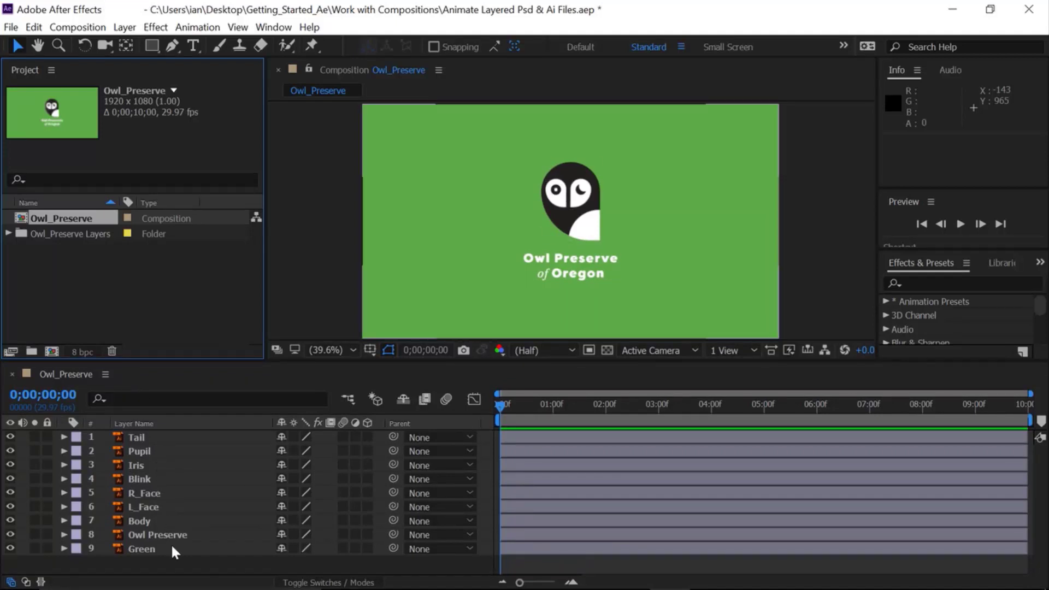
left_click(316, 237)
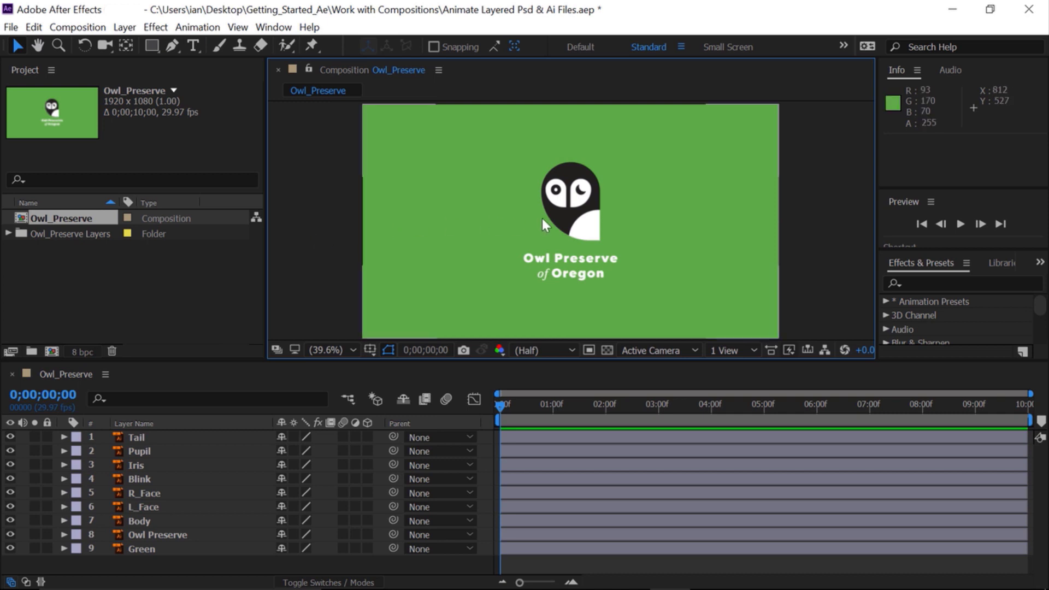
Move the Owl Preserve text layer to the top of the layer stack and reveal its Opacity property.
left_click(545, 266)
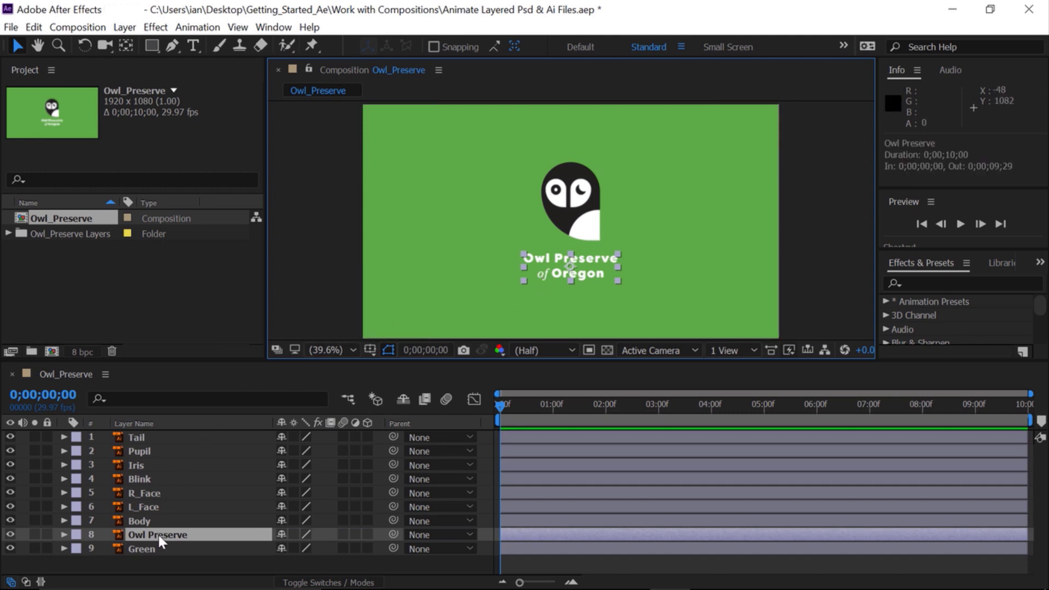
left_click_drag(159, 535, 156, 435)
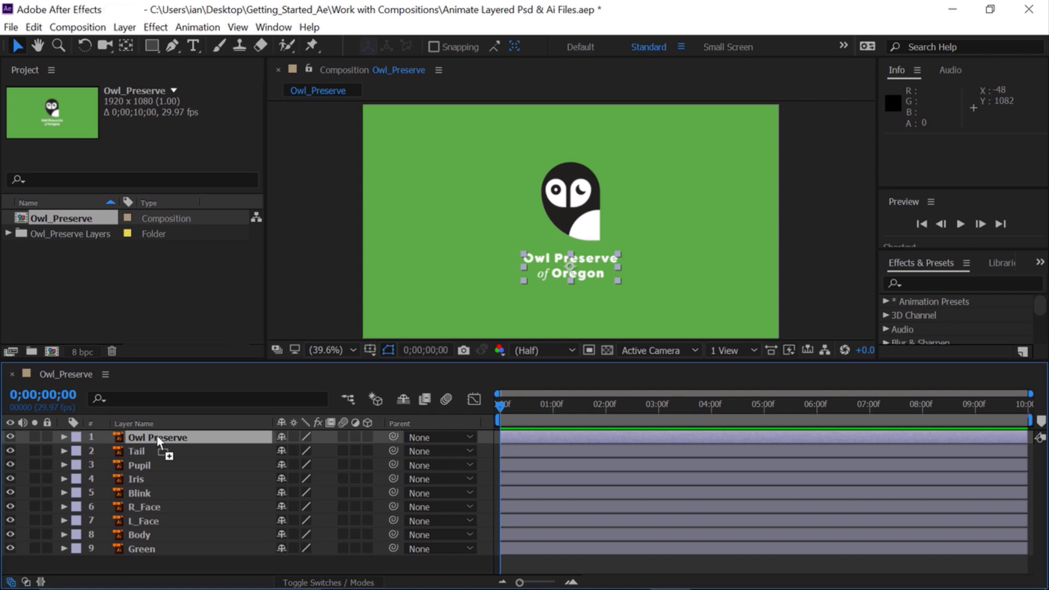
key("t")
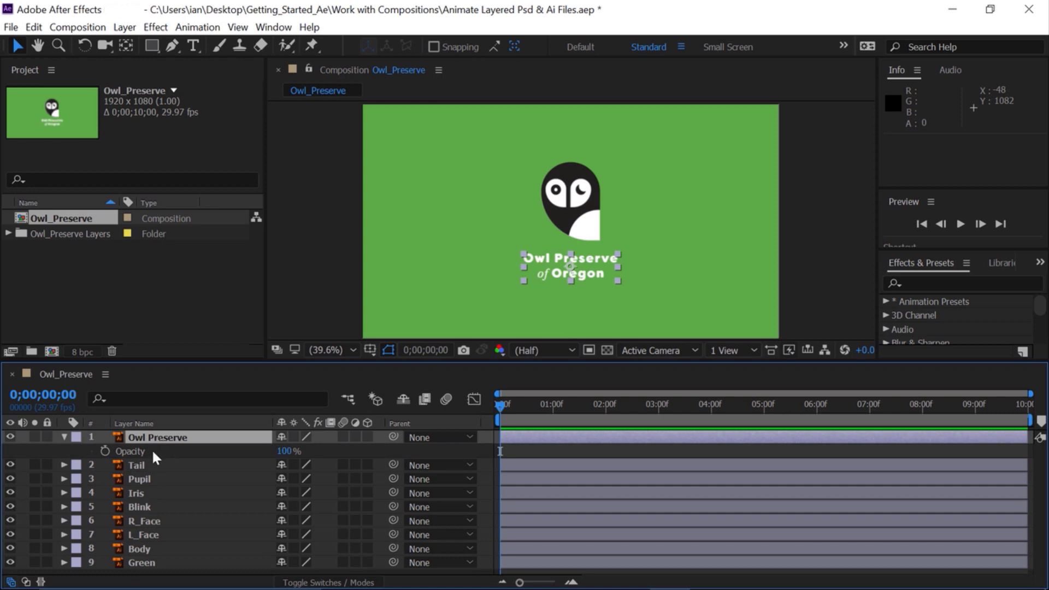
Inspect the owl's separate parts from Tail to Body, briefly hiding and showing the Body layer.
left_click(137, 466)
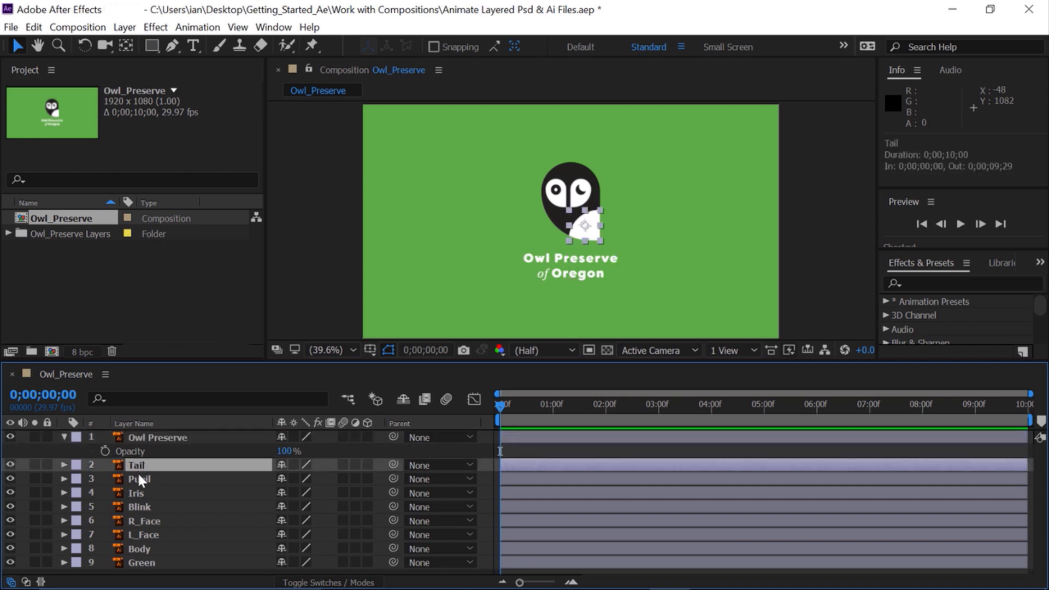
left_click(137, 483)
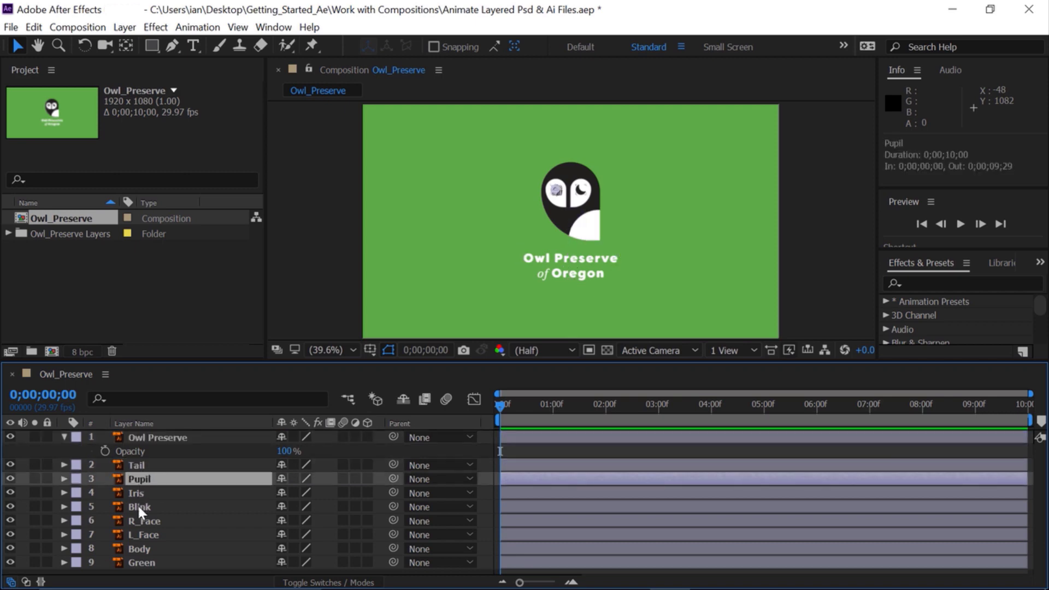
left_click(137, 504)
left_click(136, 522)
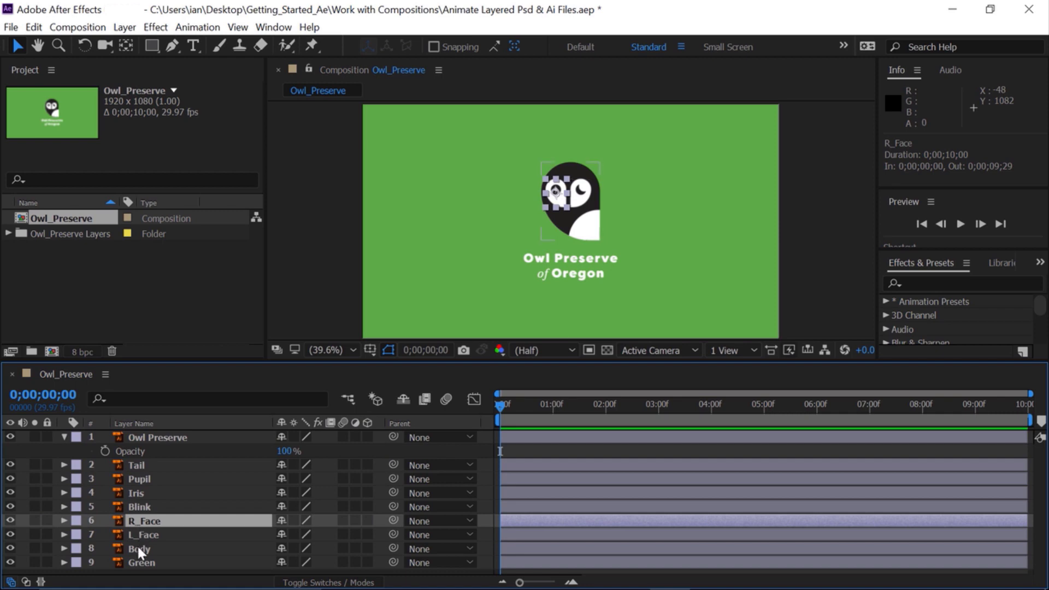
left_click(137, 544)
left_click(10, 548)
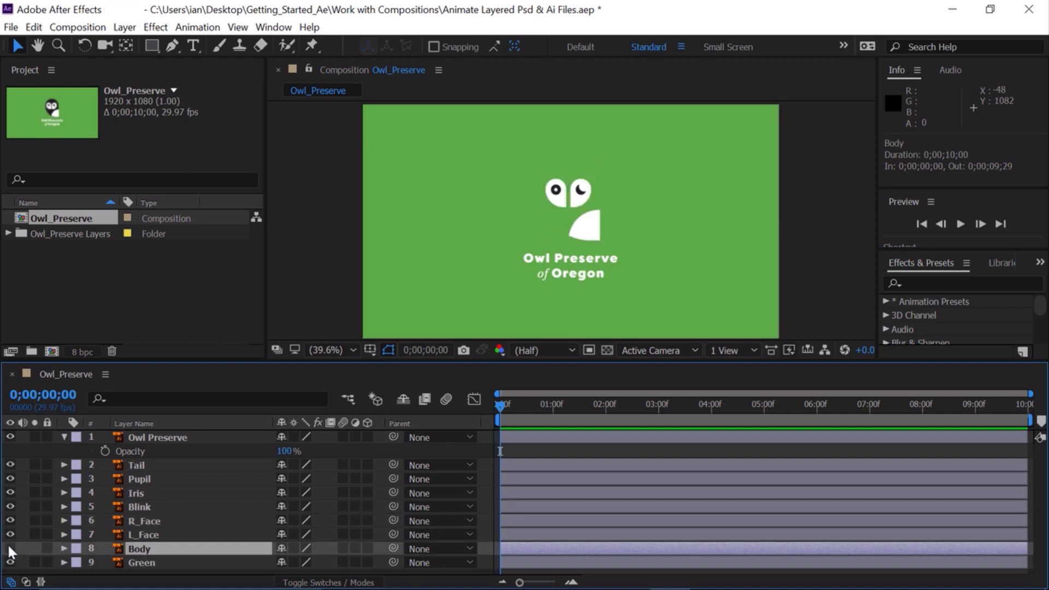
left_click(10, 548)
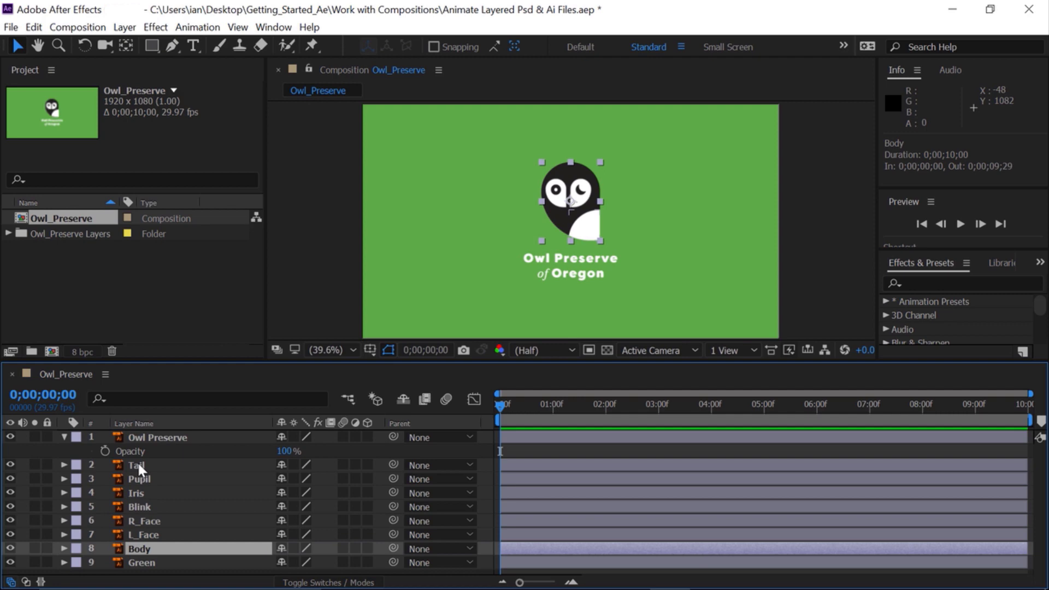
Duplicate the Green background layer and place the copy directly beneath the Owl Preserve text layer.
left_click(144, 561)
key("ctrl+d")
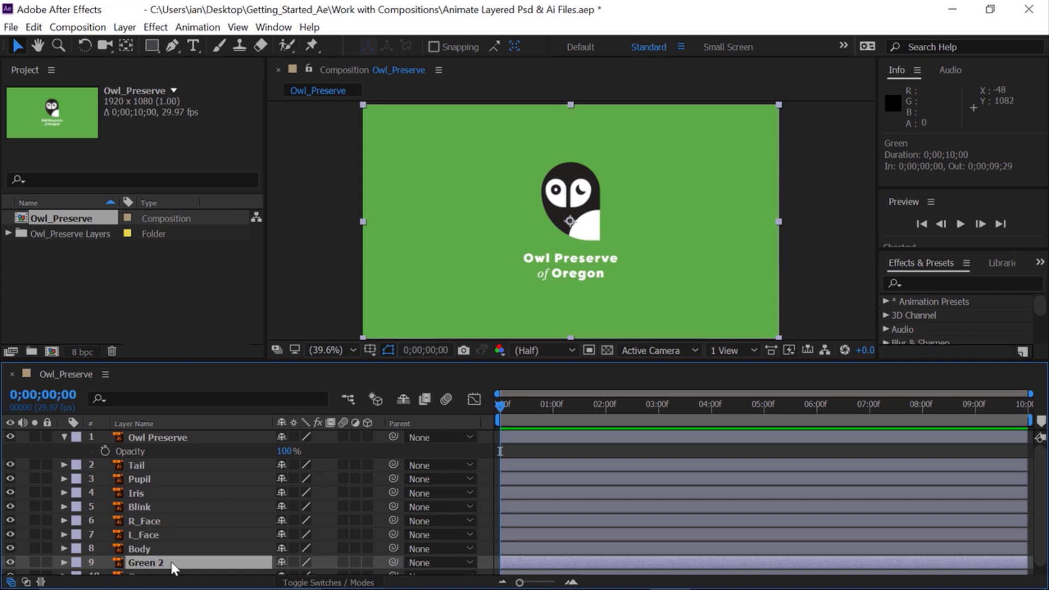
left_click_drag(171, 567, 158, 463)
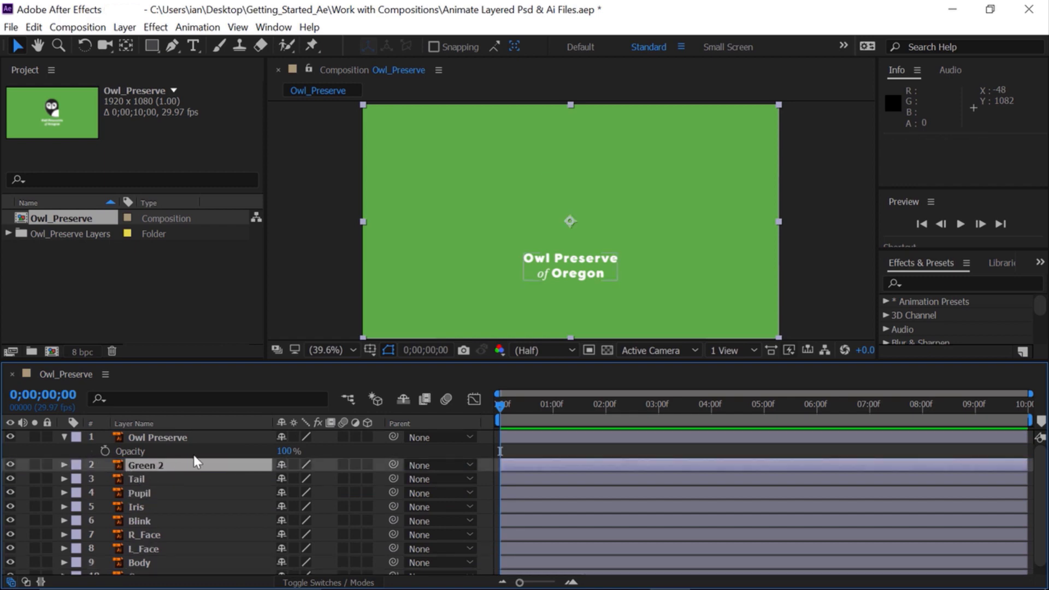
Keyframe the Green 2 layer's opacity from 100% at 0;00;00;00 to 0% at 0;00;01;00.
key("t")
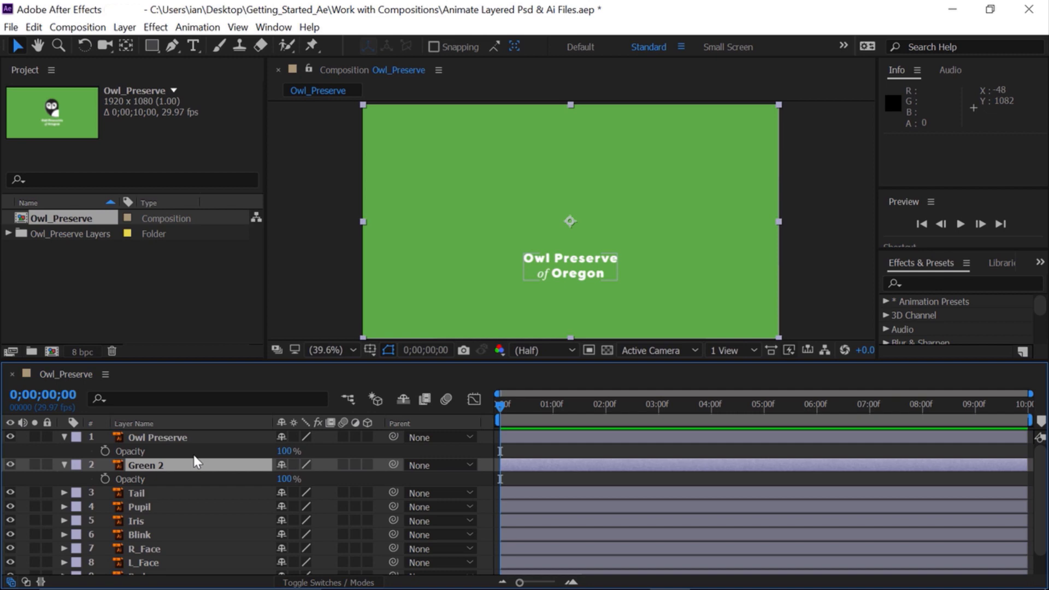
left_click(104, 477)
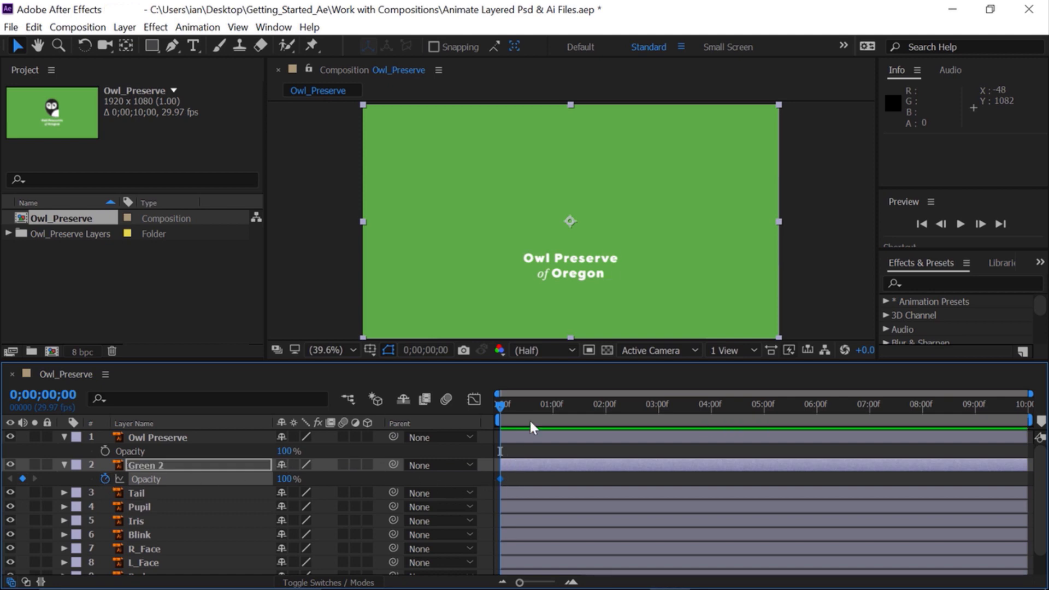
left_click(552, 407)
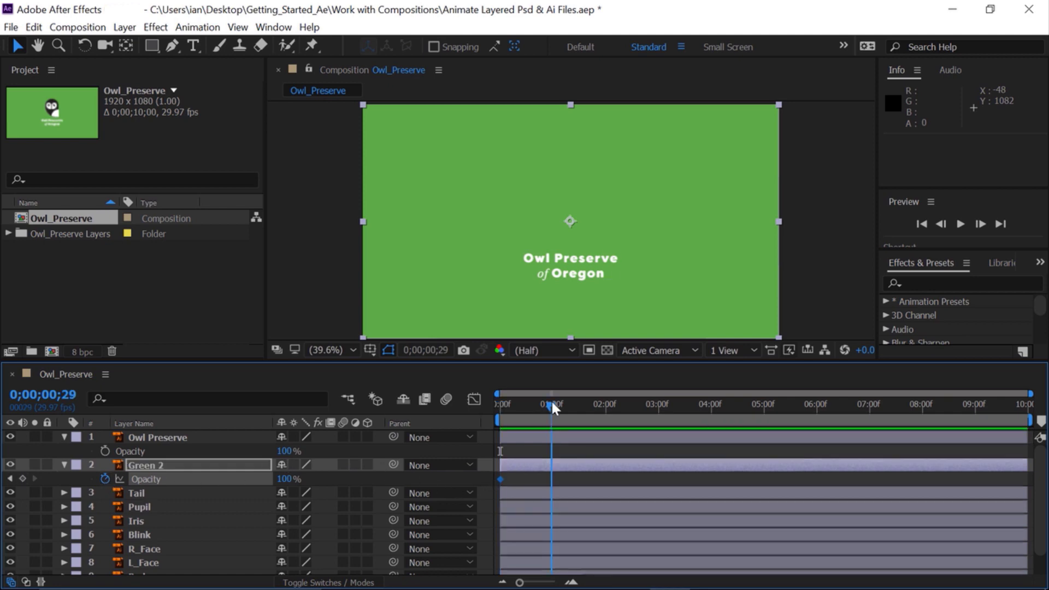
left_click_drag(551, 406, 553, 407)
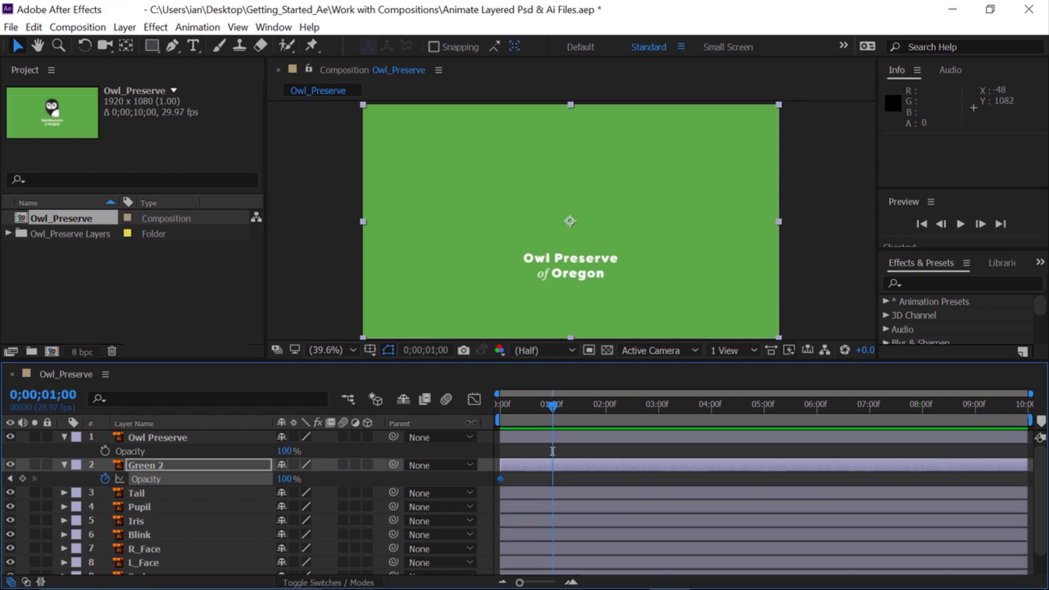
left_click(285, 481)
type("0")
key("Return")
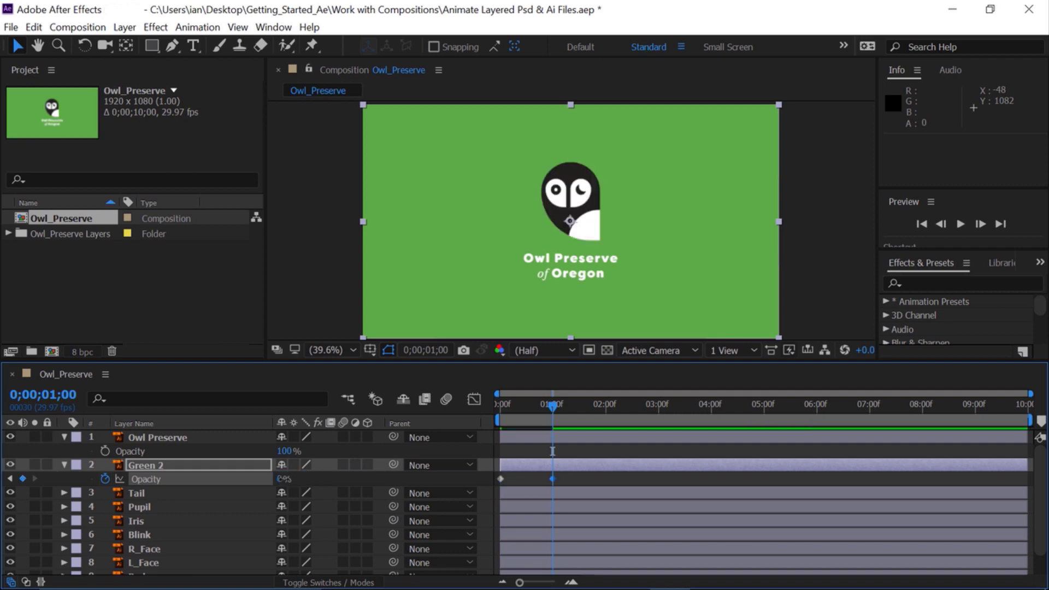
Check the Green 2 fade, return to its second opacity keyframe, and trim the Owl Preserve layer's start to 0;00;01;00.
mouse_move(552, 407)
left_mouse_down()
mouse_move(475, 392)
mouse_move(544, 403)
left_mouse_up()
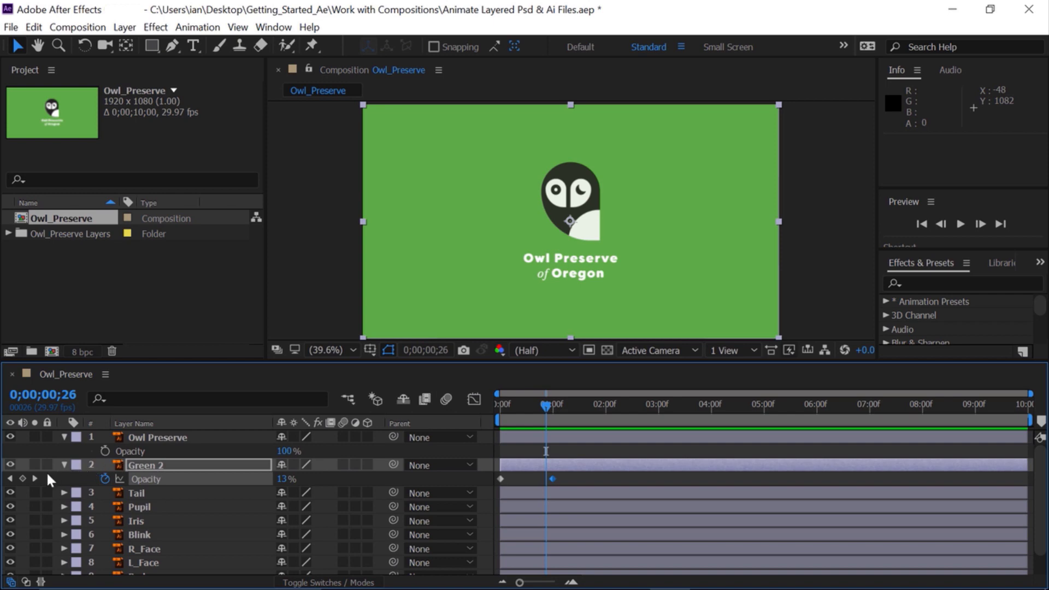
left_click(34, 479)
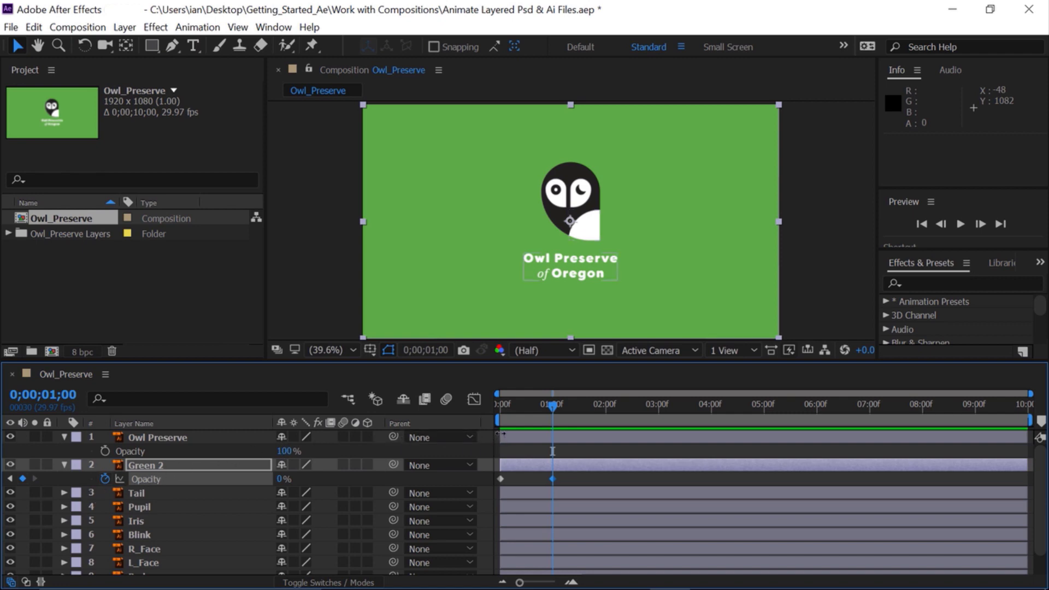
left_click_drag(501, 435, 545, 439)
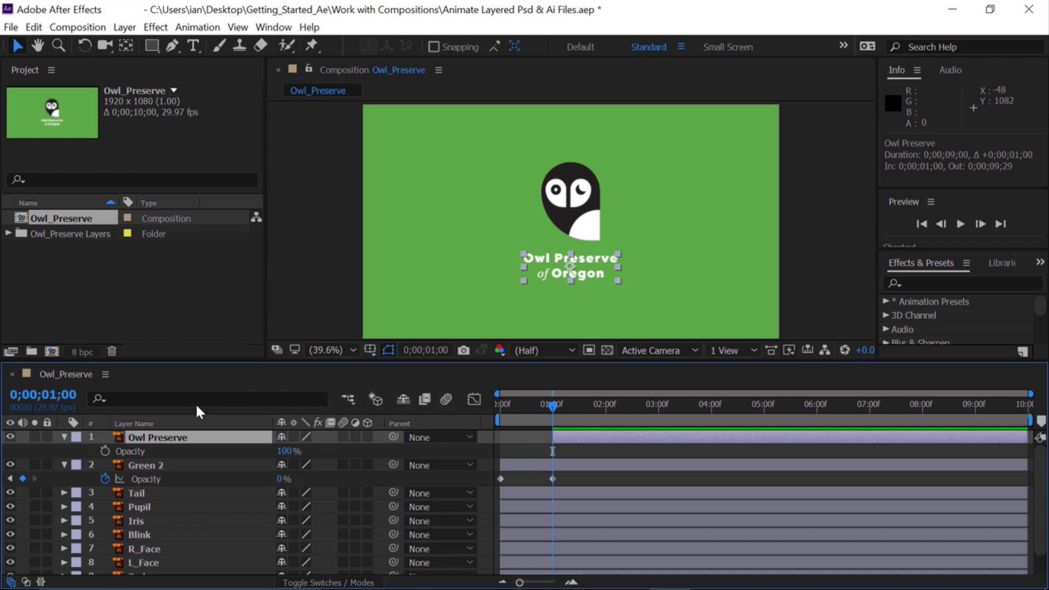
Set the Owl Preserve layer's opacity to 0% and keyframe it at 0;00;01;00.
left_click(285, 452)
type("0")
key("Return")
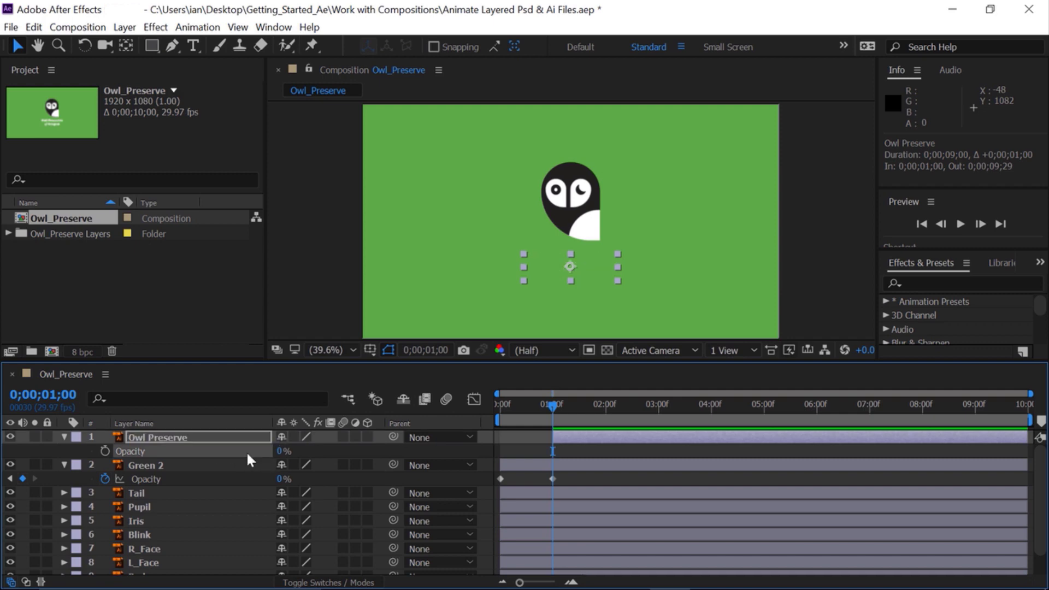
left_click(105, 450)
Advance one second and keyframe the Owl Preserve layer's opacity at 100%, and preview the animation from 0;00;00;00.
left_click(61, 397)
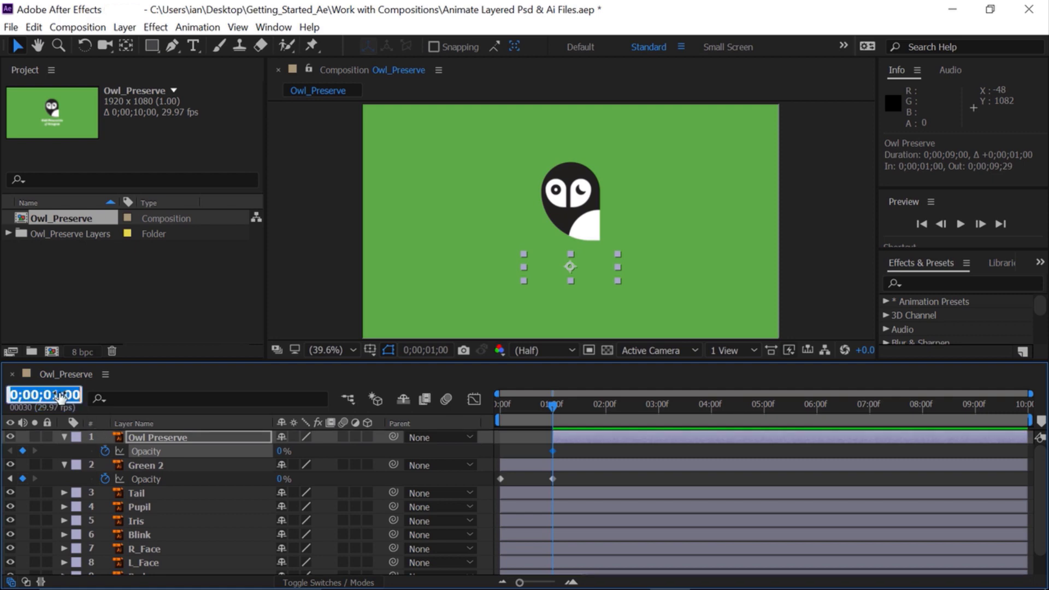
type("+100")
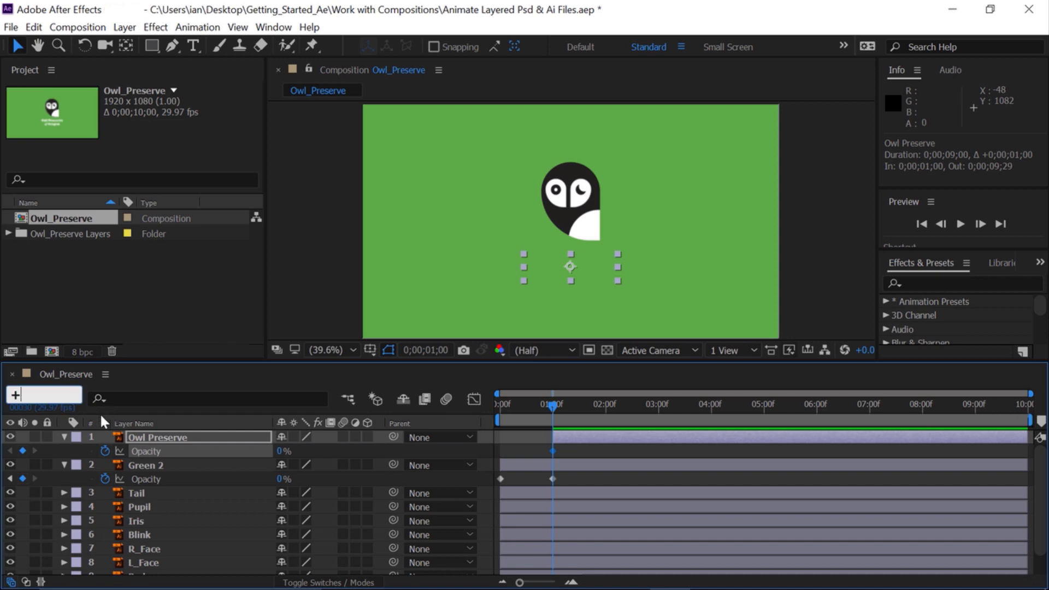
key("Return")
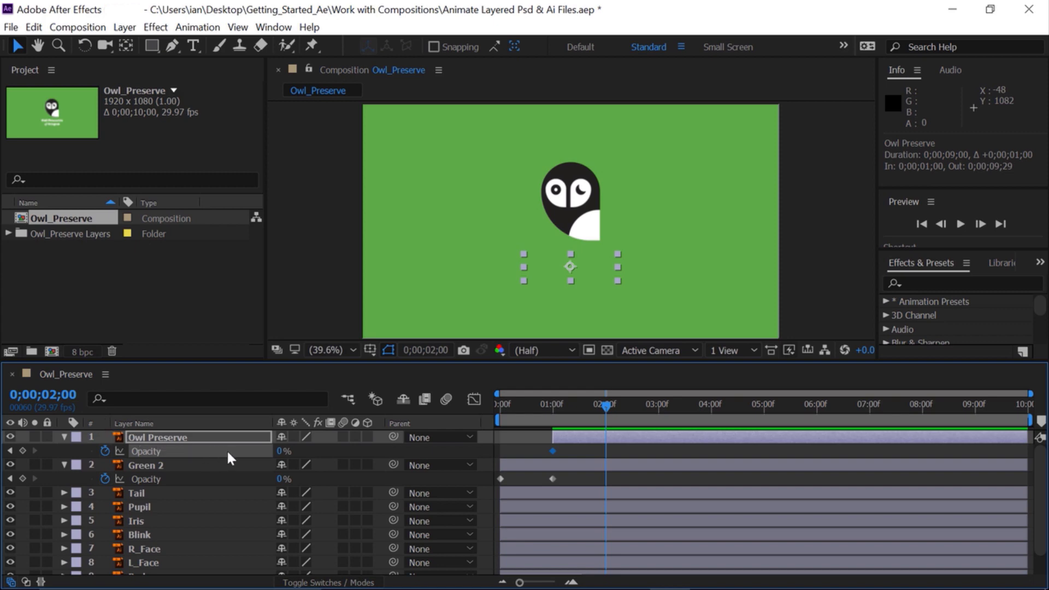
left_click(279, 452)
type("100")
key("Return")
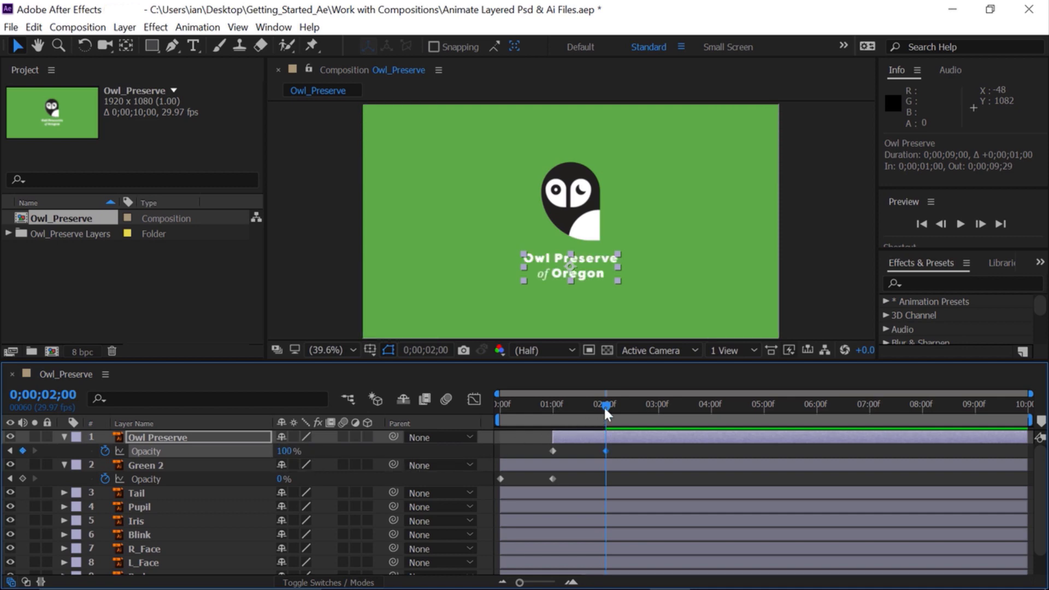
left_click_drag(604, 406, 481, 395)
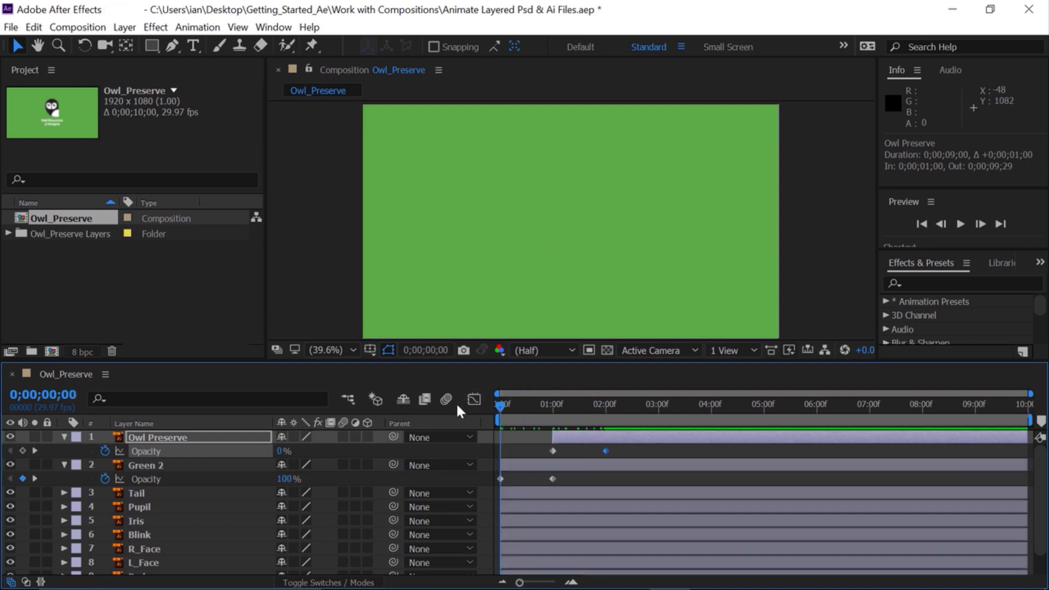
key("space")
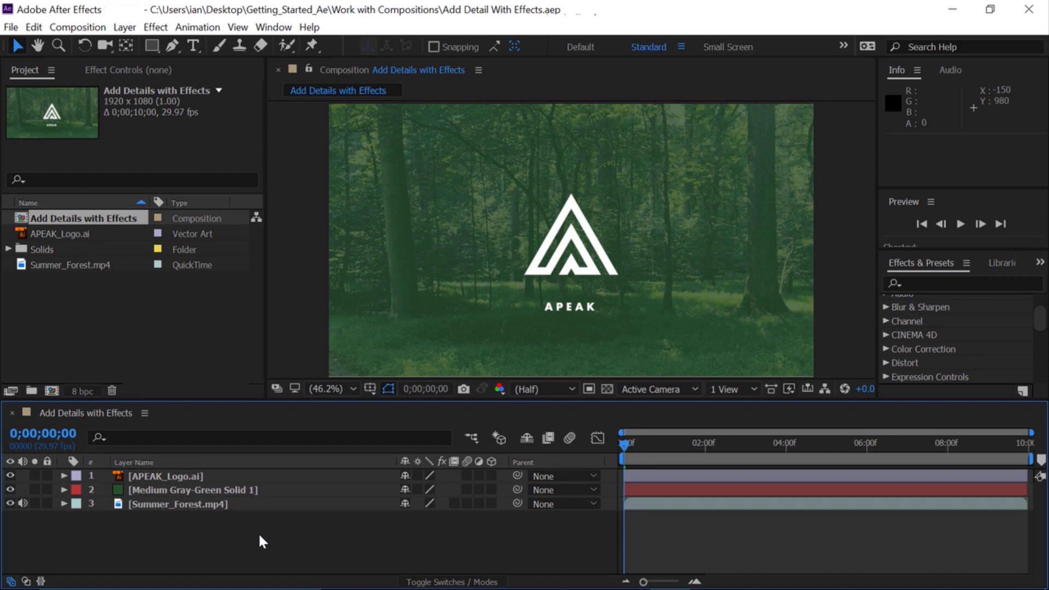
Preview the start of the Add Details with Effects composition and stop playback.
key("space")
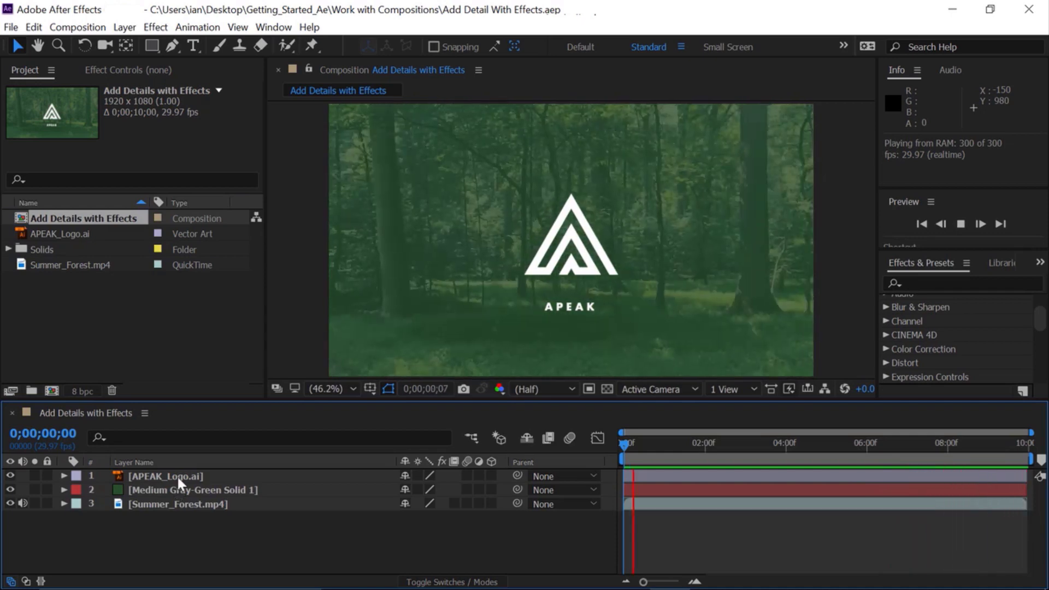
key("space")
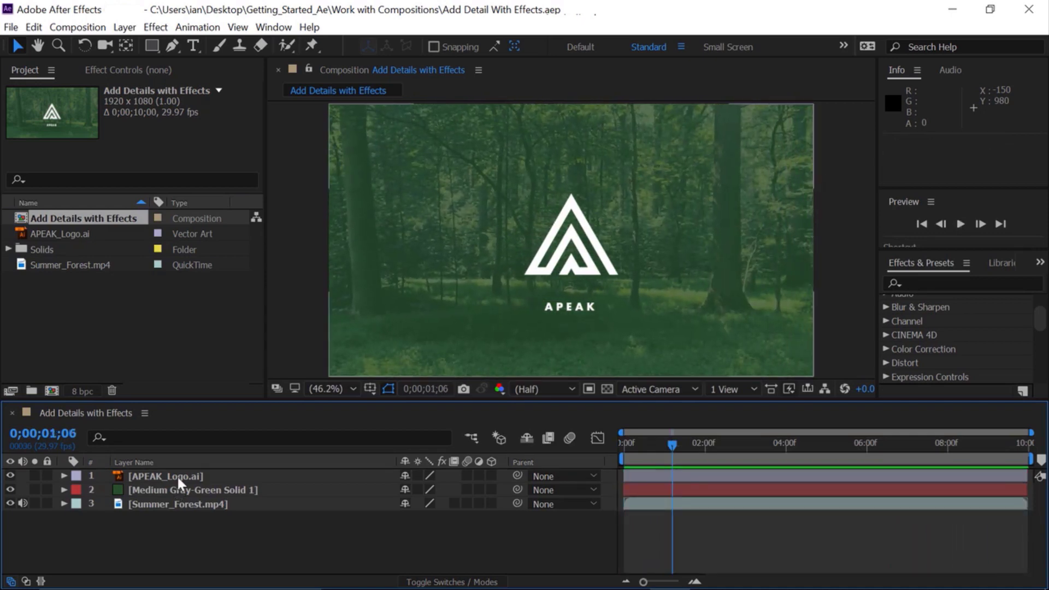
Return to 0;00;00;00 and apply the Fast Box Blur effect to the Summer_Forest.mp4 layer.
key("Home")
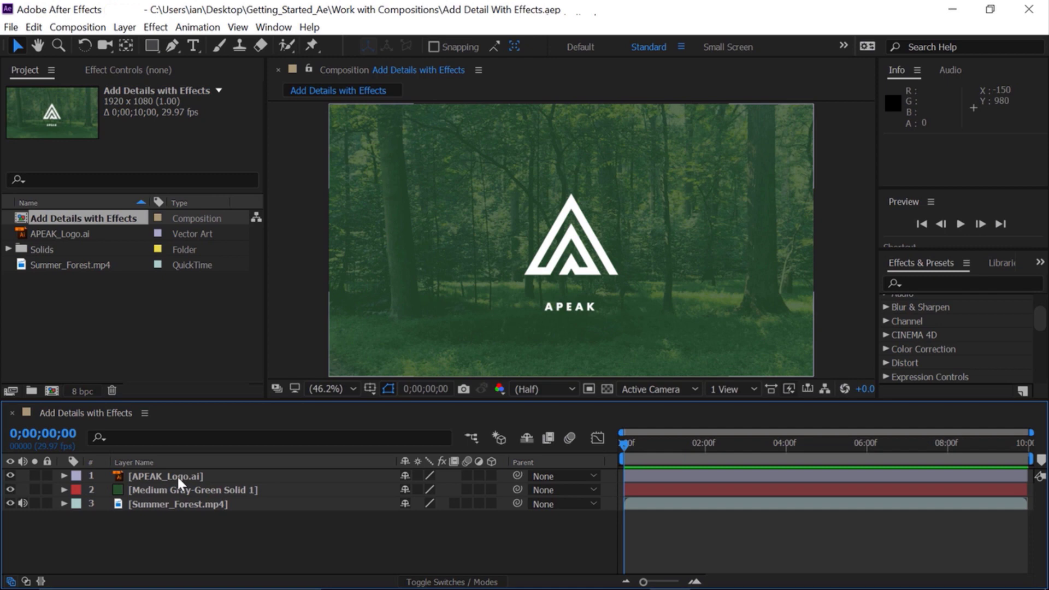
left_click(157, 503)
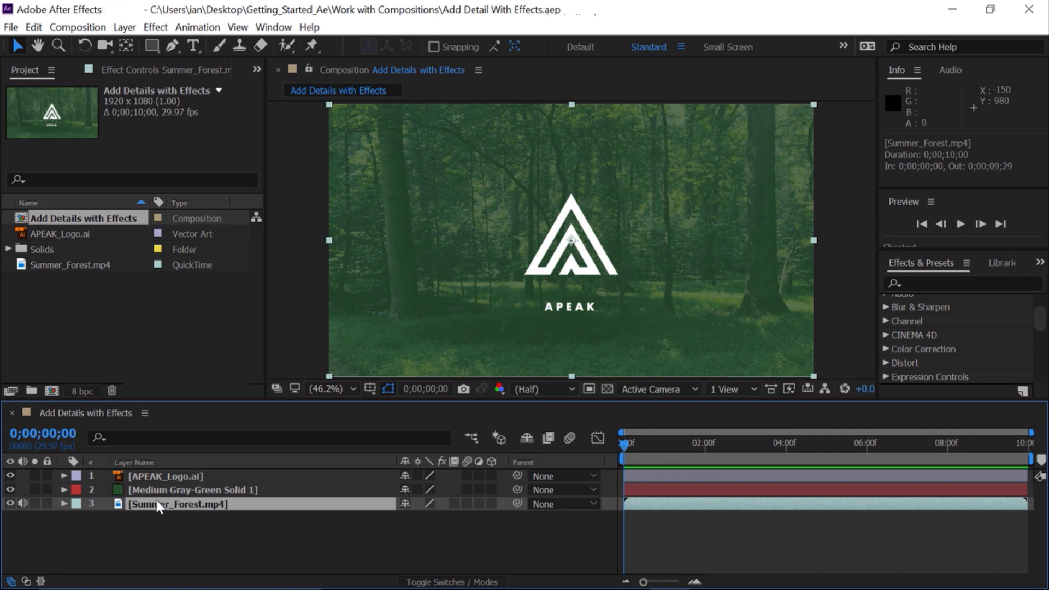
left_click(156, 27)
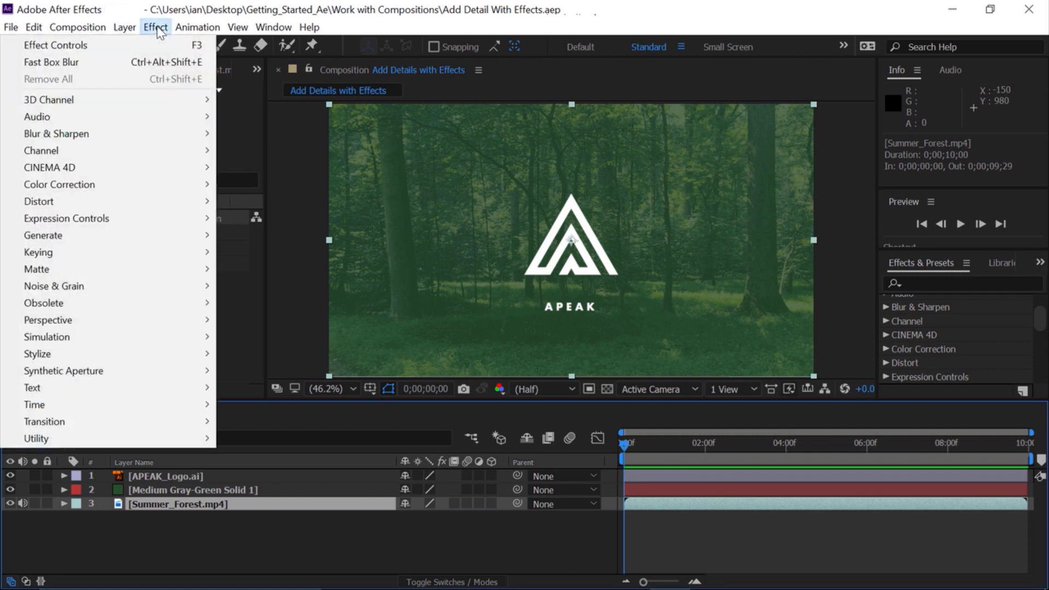
mouse_move(151, 99)
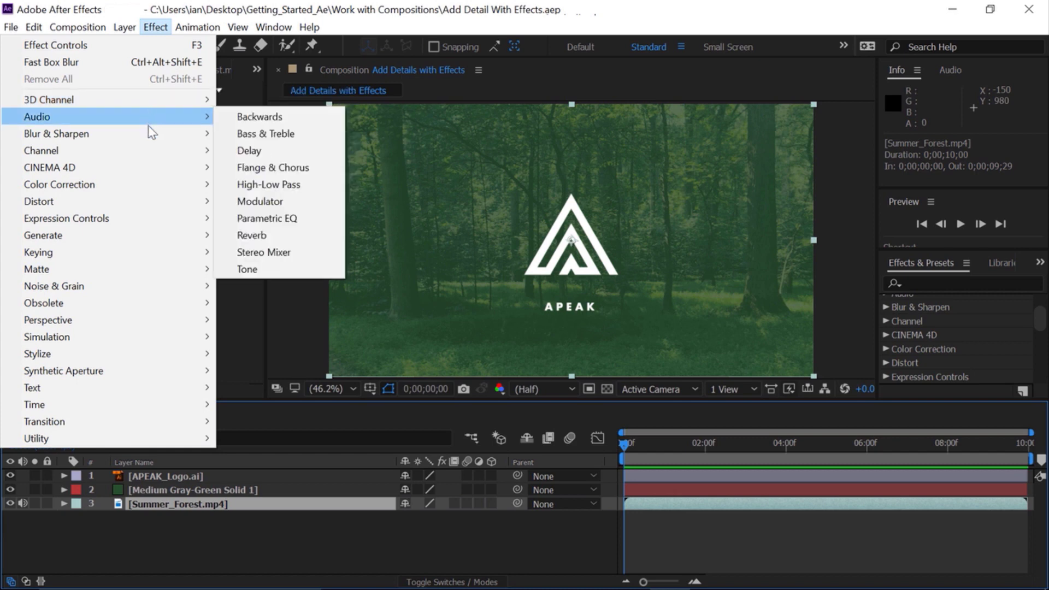
mouse_move(150, 133)
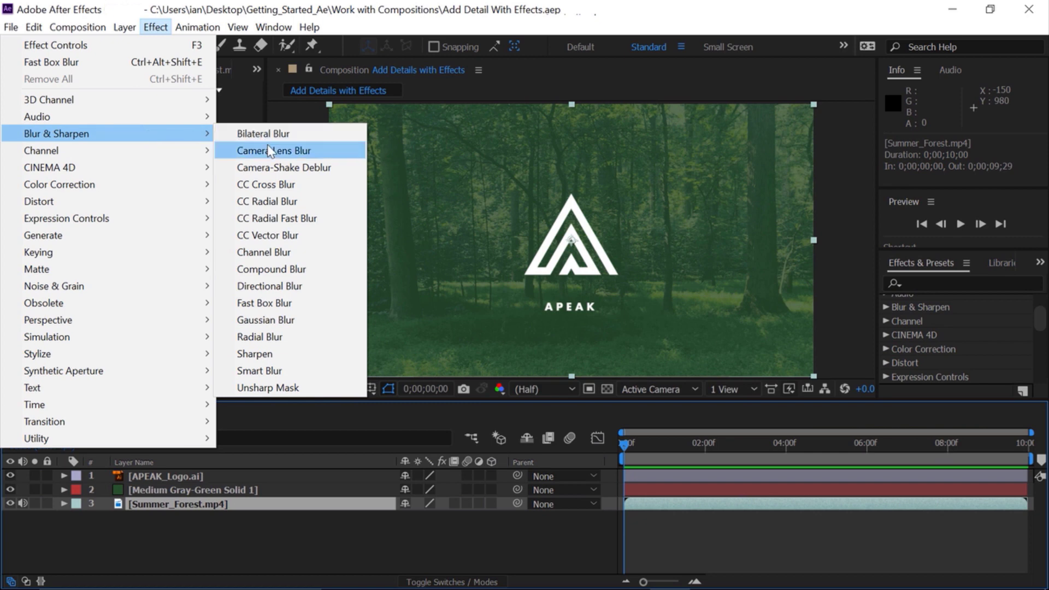
left_click(280, 310)
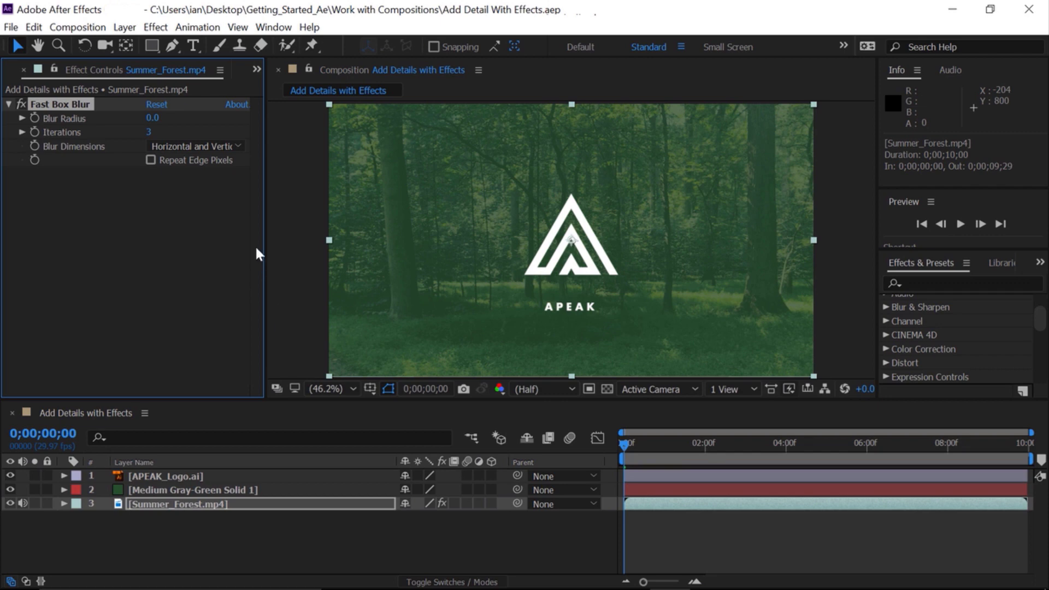
Show the project items, and return to the effect controls of the Summer_Forest.mp4 layer.
left_click(256, 70)
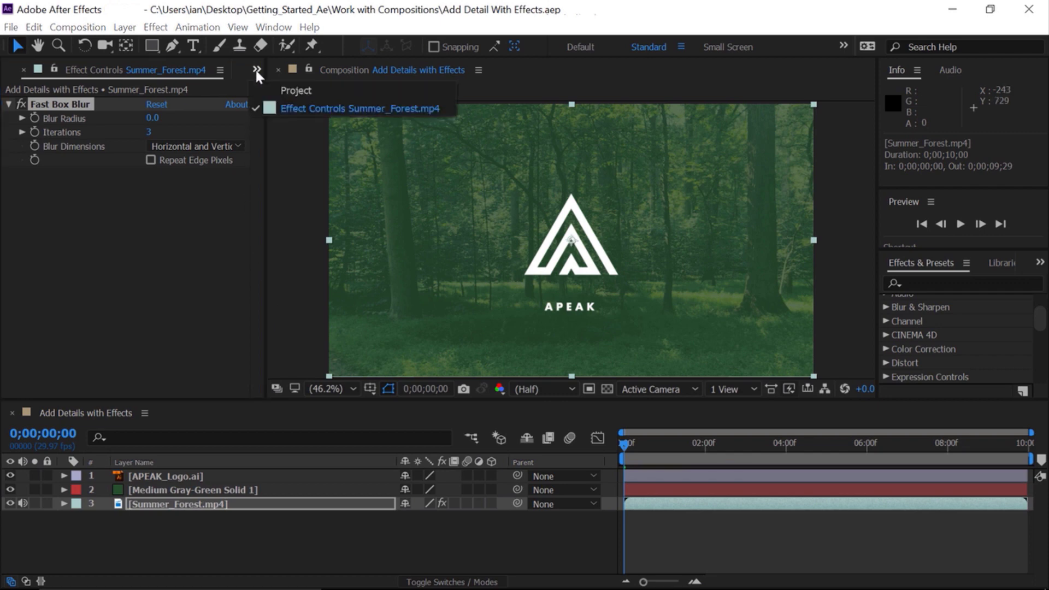
left_click(283, 91)
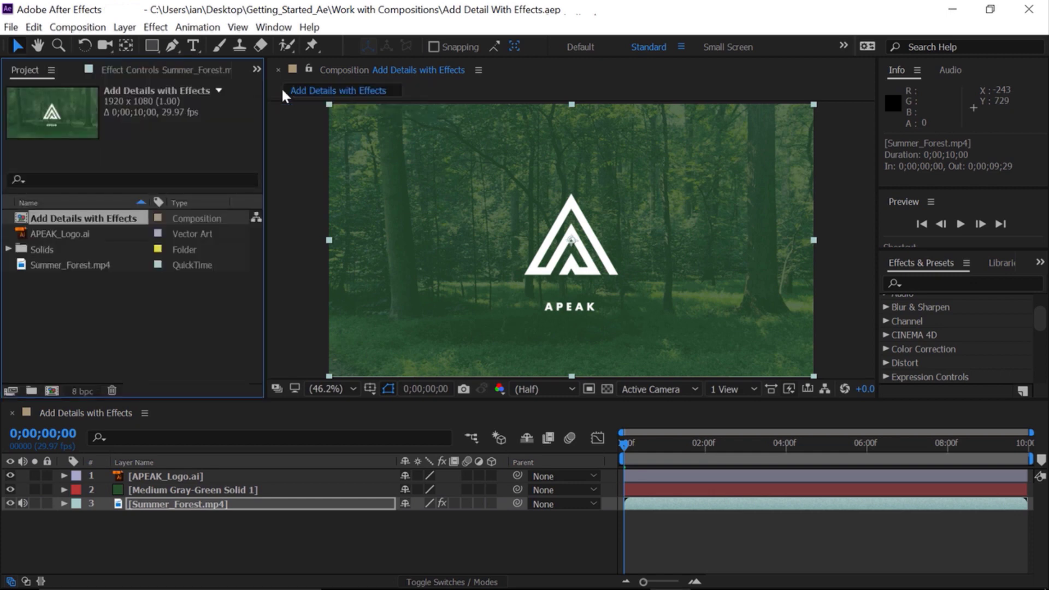
left_click(125, 74)
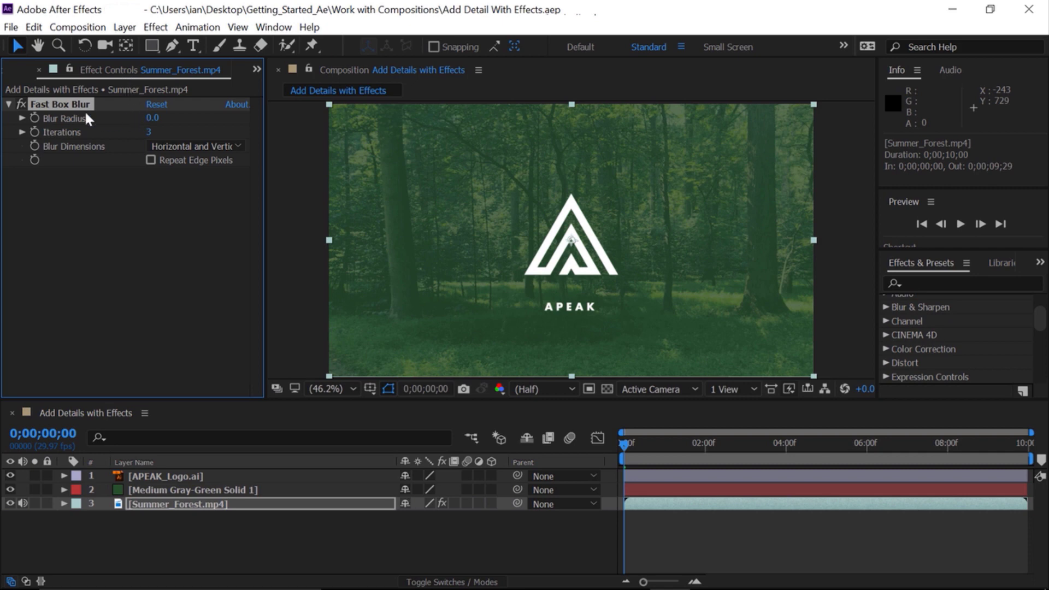
Keyframe the forest footage's Blur Radius at 0.0 at 0;00;00;00 and at 50.0 at 0;00;02;00.
left_click(34, 118)
left_click(49, 435)
type("200")
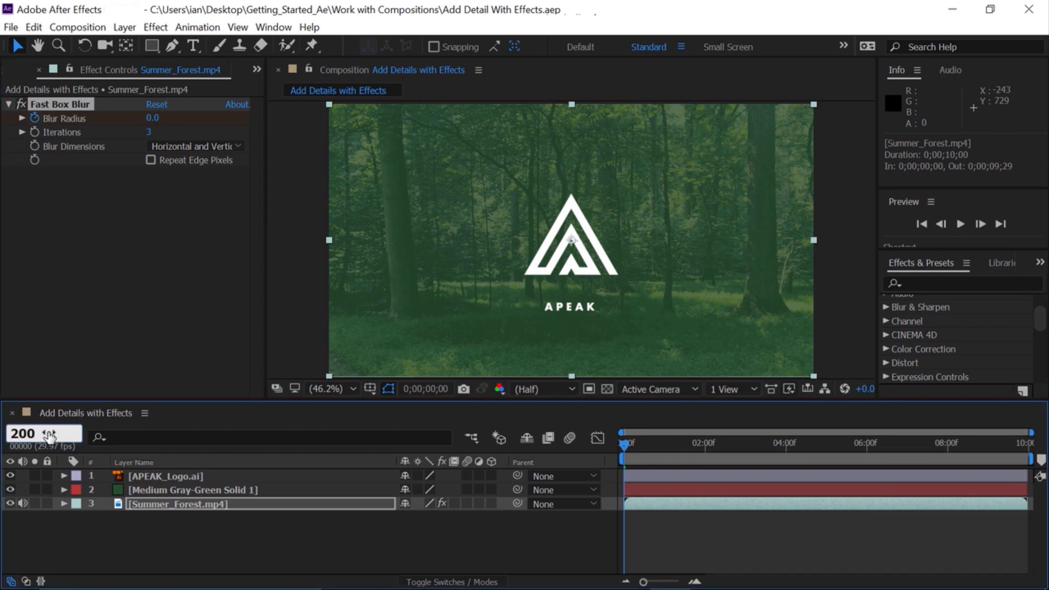
key("Return")
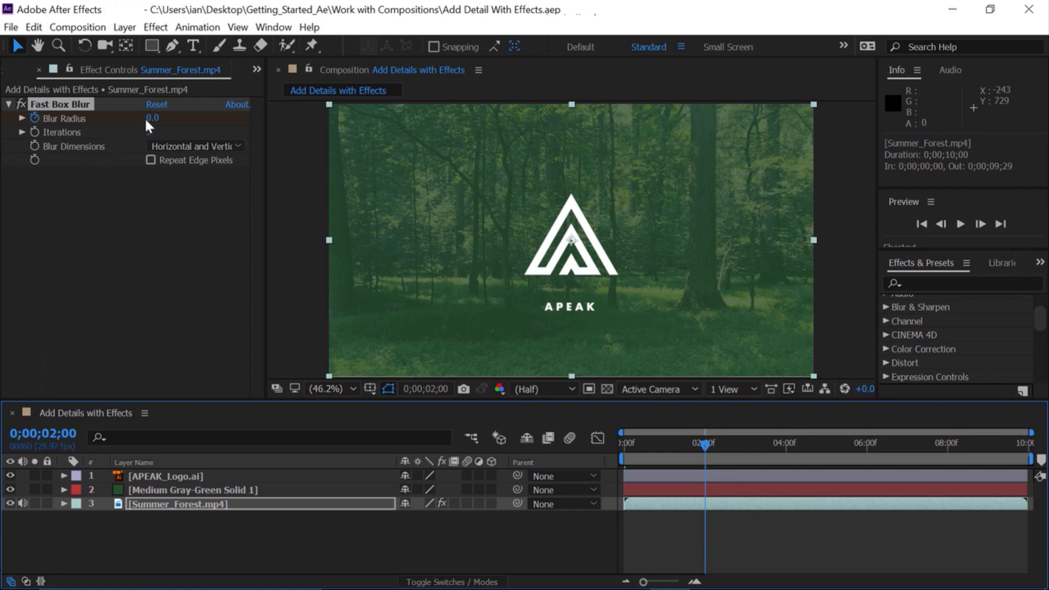
left_click_drag(153, 120, 199, 123)
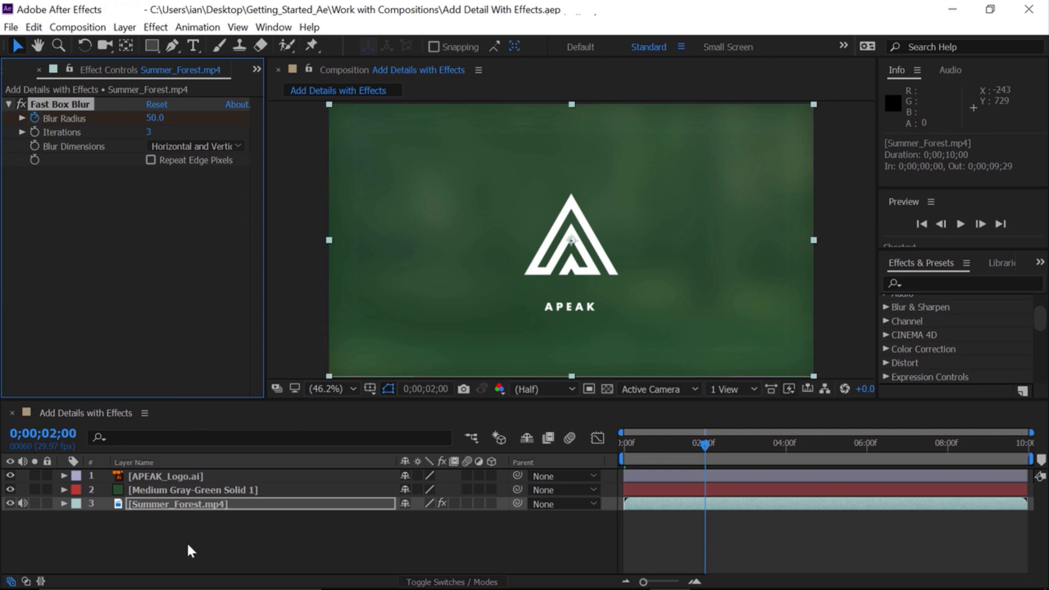
Reveal the Summer_Forest.mp4 layer's Blur Radius keyframes and scrub back to 0;00;01;01 to check the blur transition.
left_click(173, 503)
key("u")
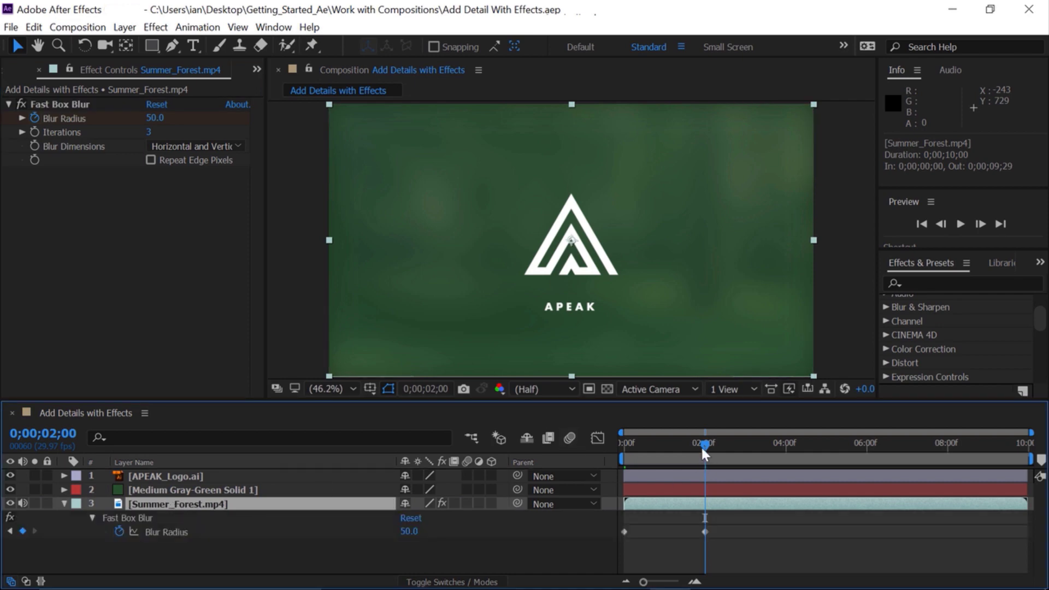
left_click_drag(707, 444, 667, 452)
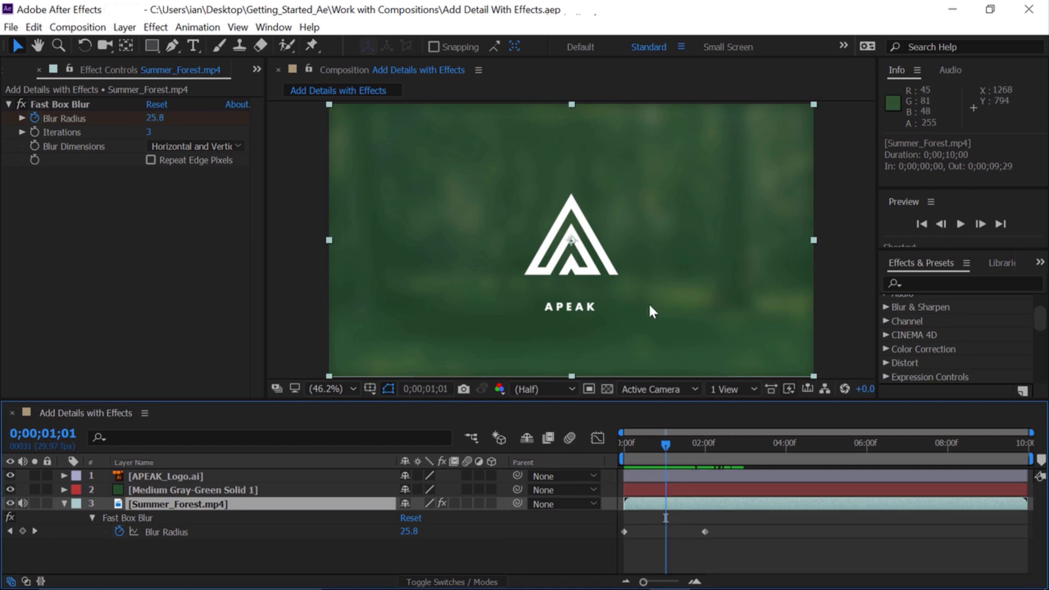
Search the effects for "tiler" and apply CC Tiler to the APEAK_Logo.ai layer.
left_click(149, 477)
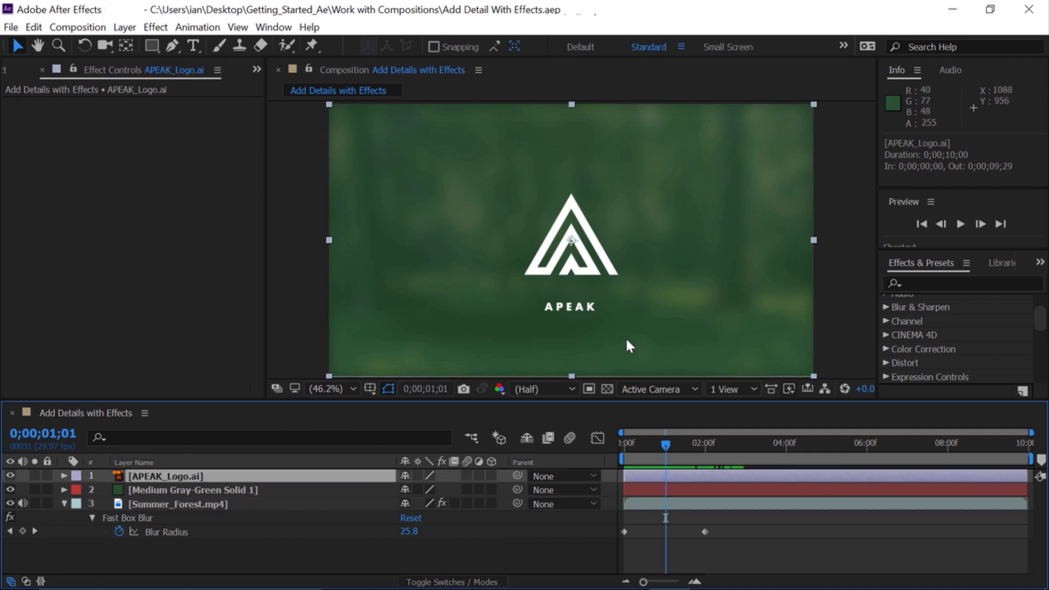
left_click(934, 285)
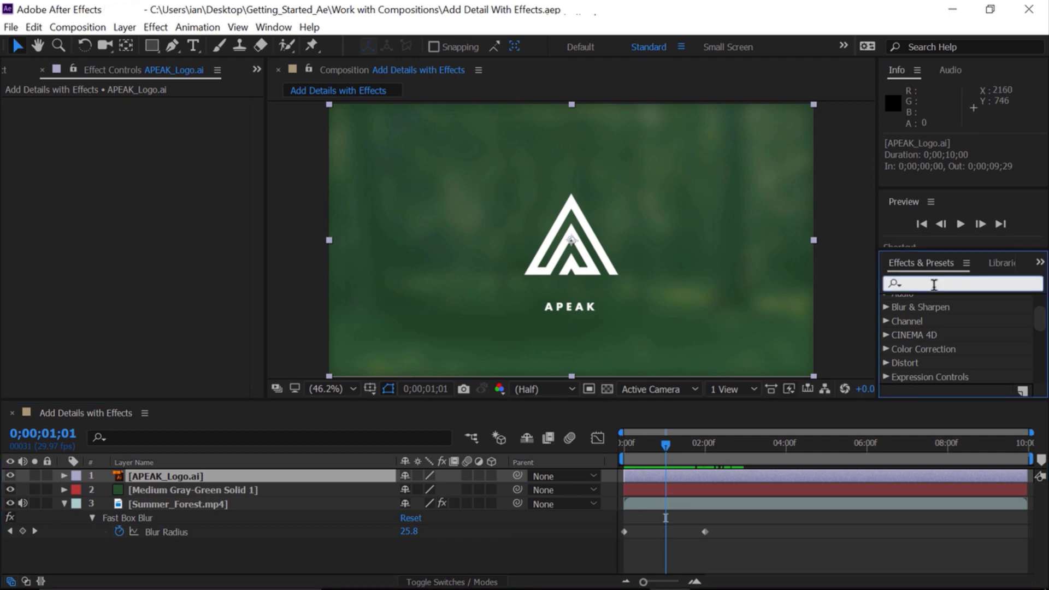
type("tiler")
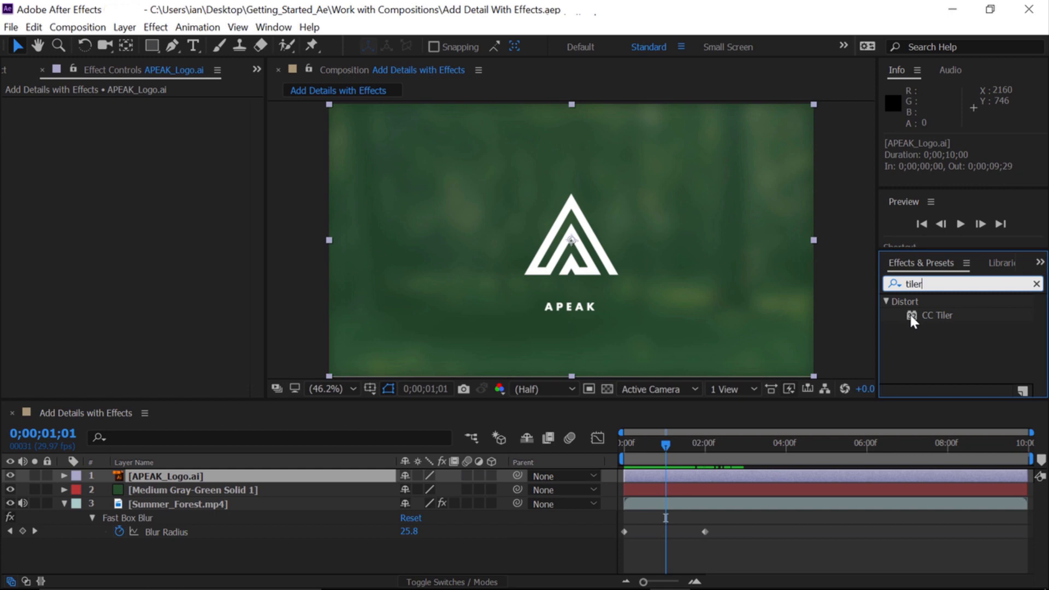
left_click(909, 315)
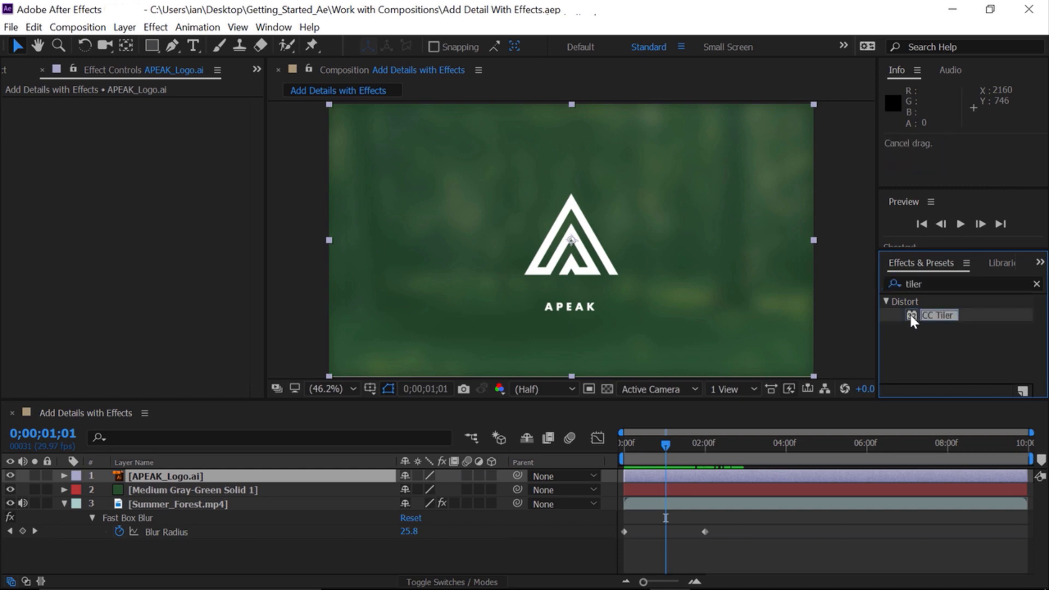
left_click_drag(909, 313, 554, 247)
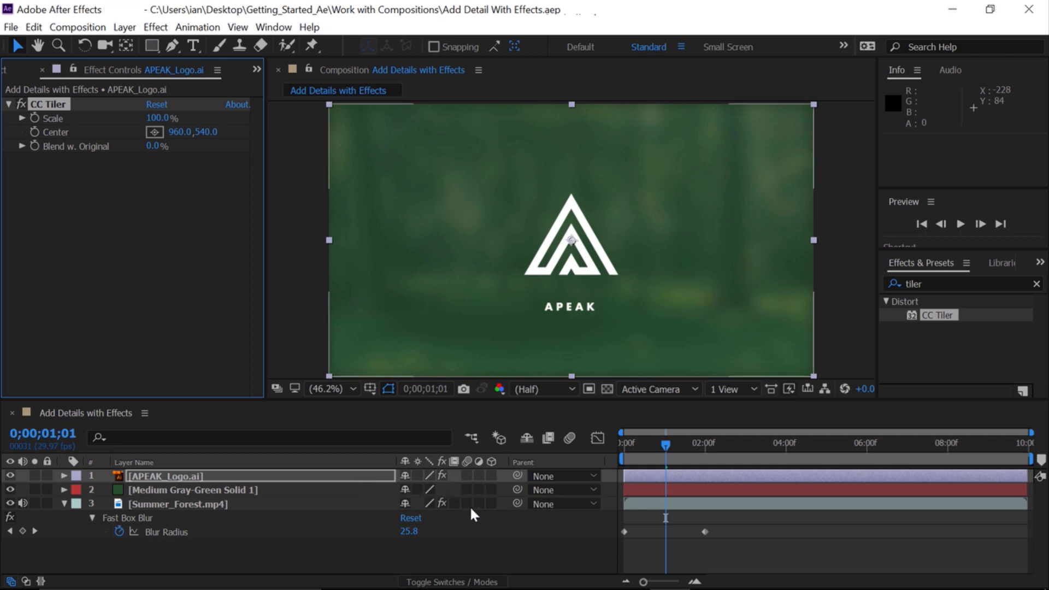
Disable the Summer_Forest.mp4 layer's effects and re-enable them to compare the footage with and without blur.
left_click(442, 504)
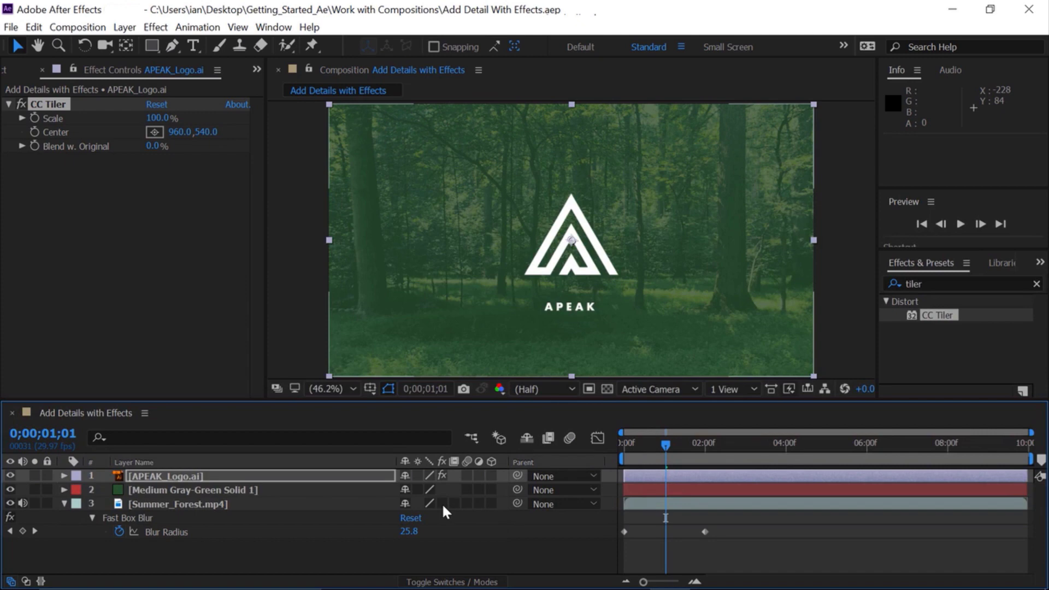
left_click(442, 503)
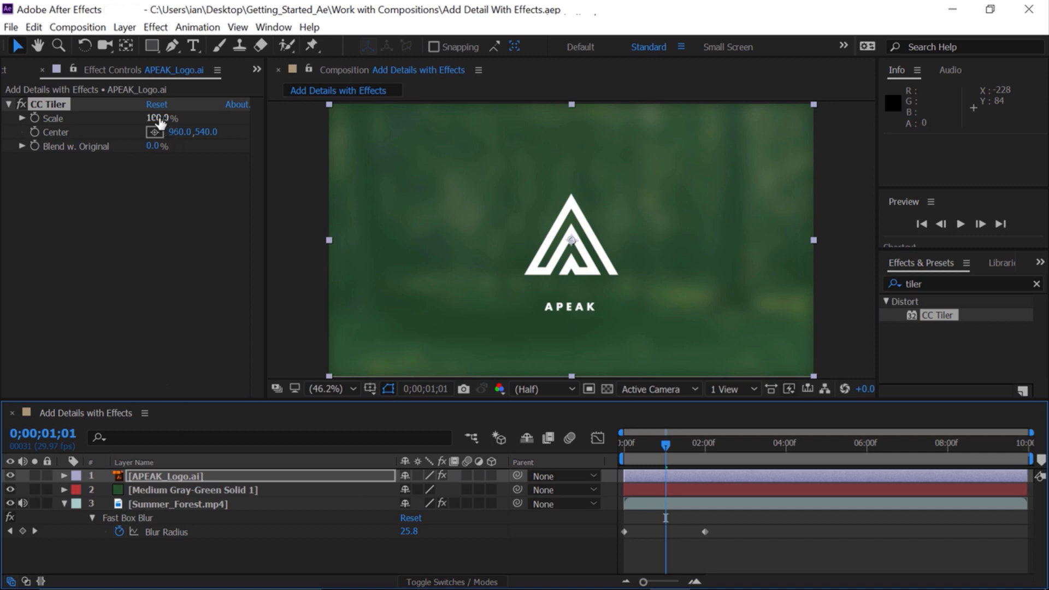
Set the APEAK logo's CC Tiler Scale to 0% and keyframe it at 0;00;01;01.
left_click_drag(160, 121, 82, 127)
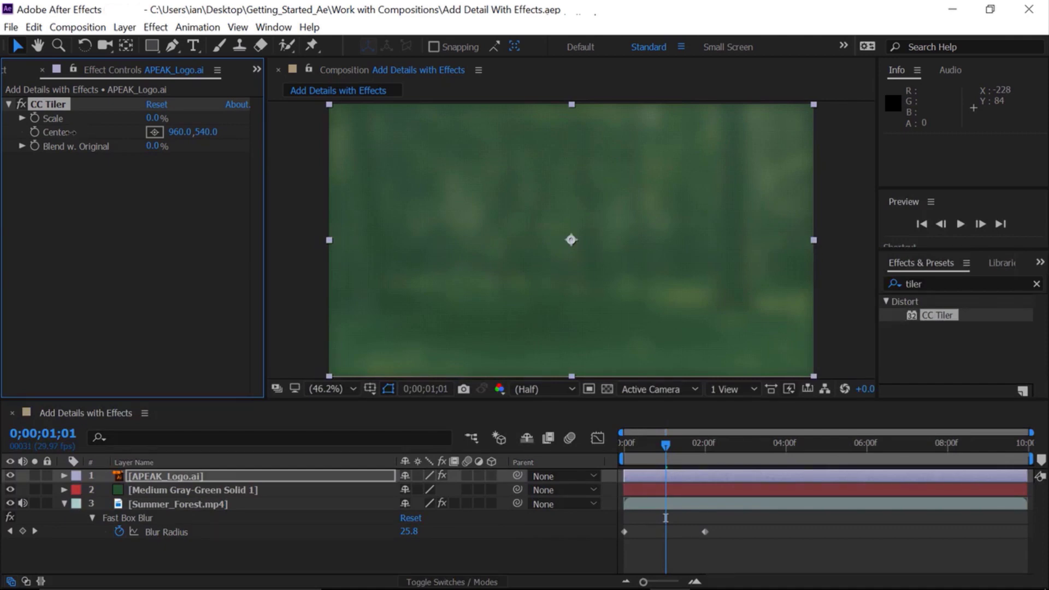
left_click_drag(71, 132, 71, 134)
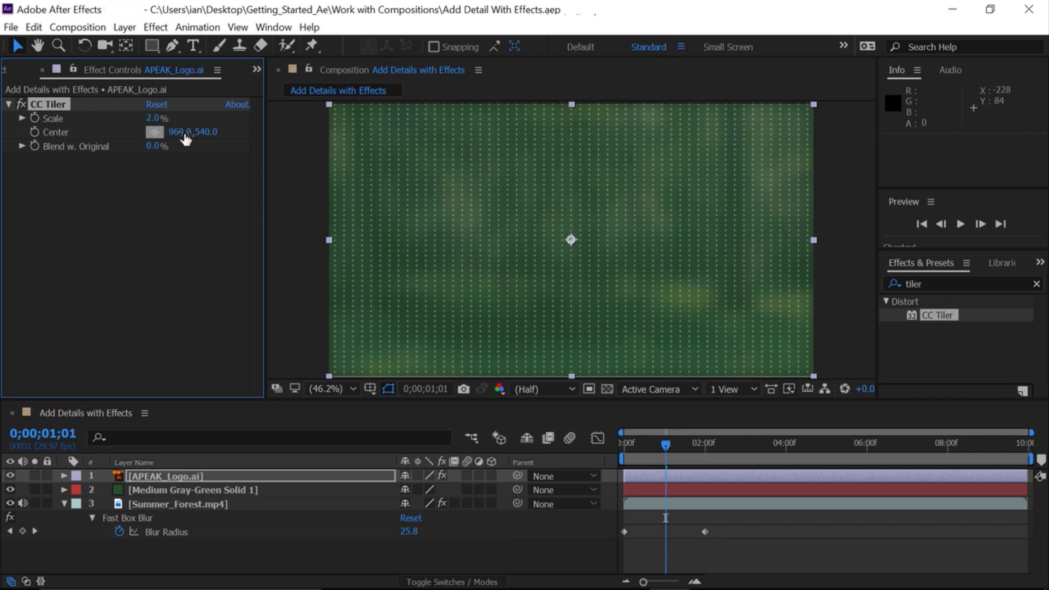
left_click_drag(155, 119, 120, 118)
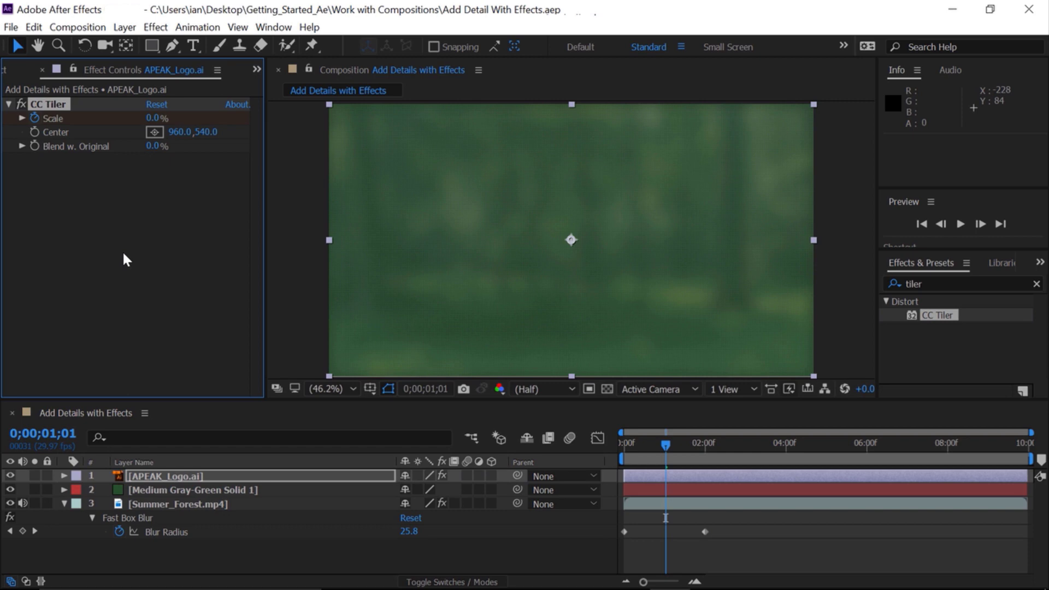
Advance two seconds to 0;00;03;01 and keyframe the logo's CC Tiler Scale at 100%, and preview the animation from the start.
left_click(48, 436)
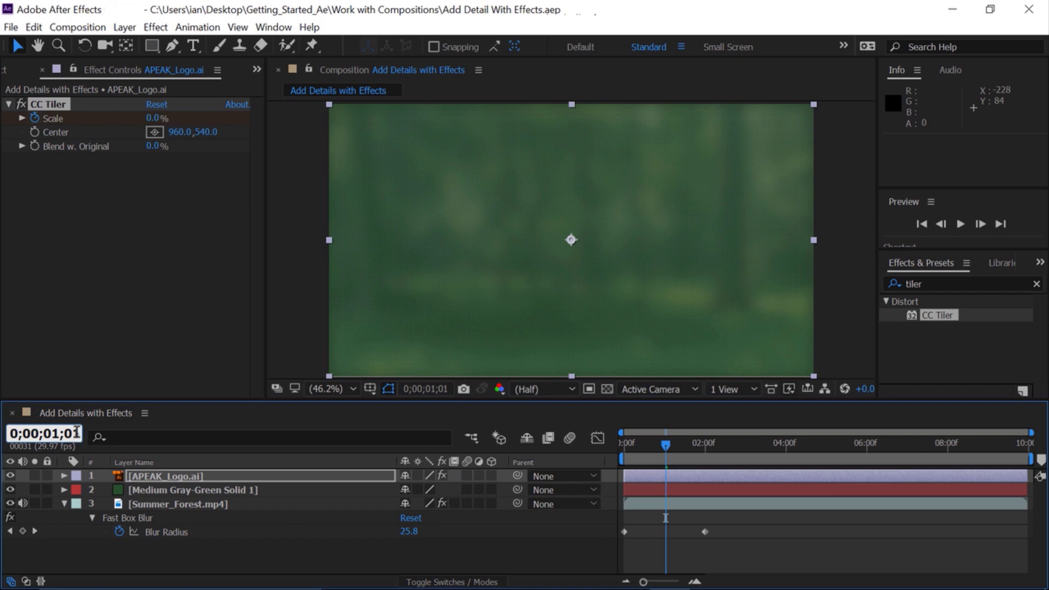
double_click(68, 435)
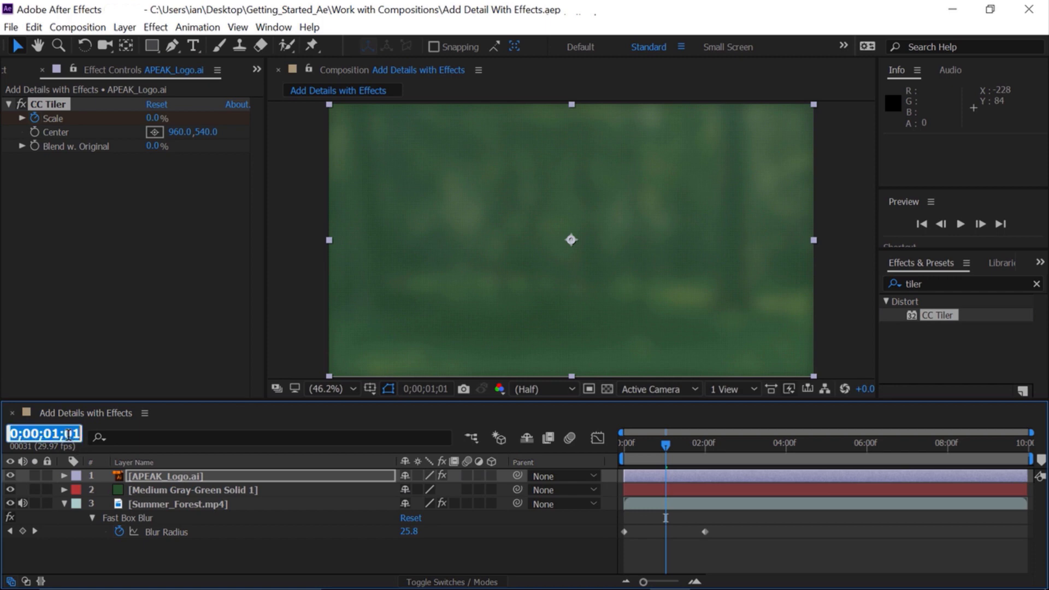
type("+")
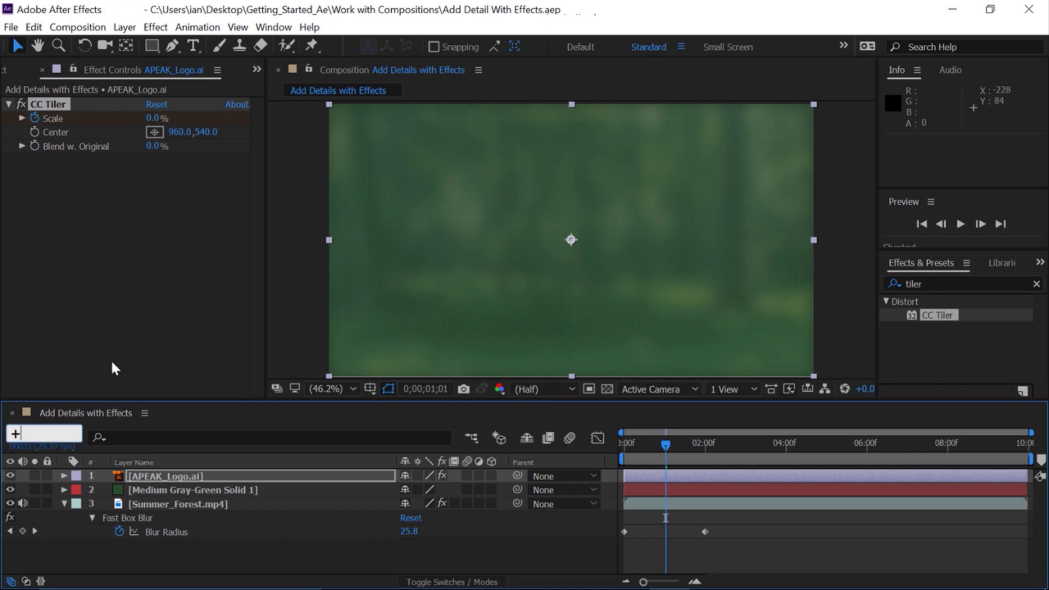
type("200")
key("Return")
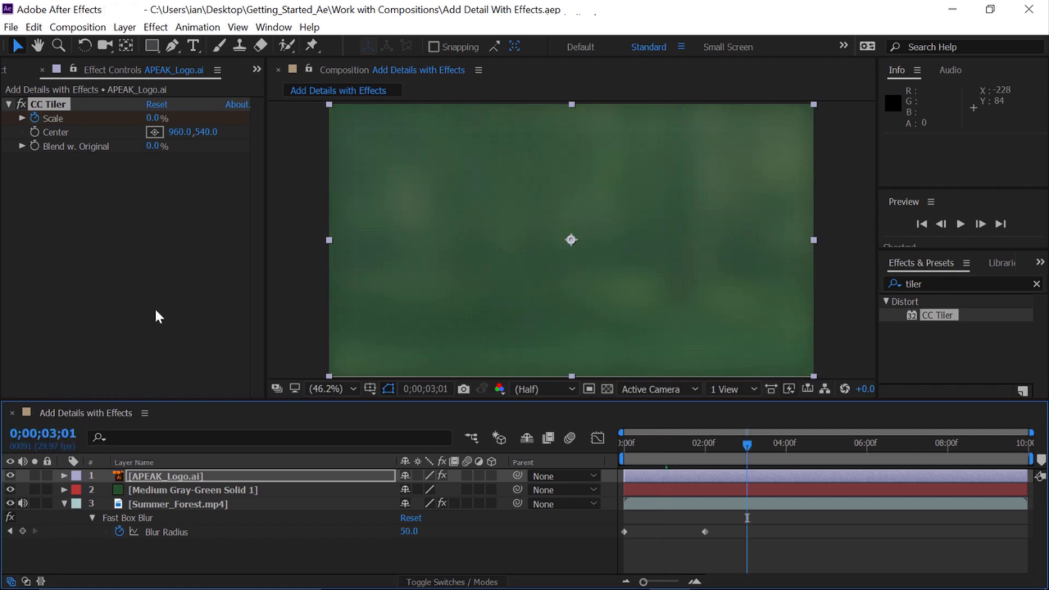
left_click(158, 119)
type("100")
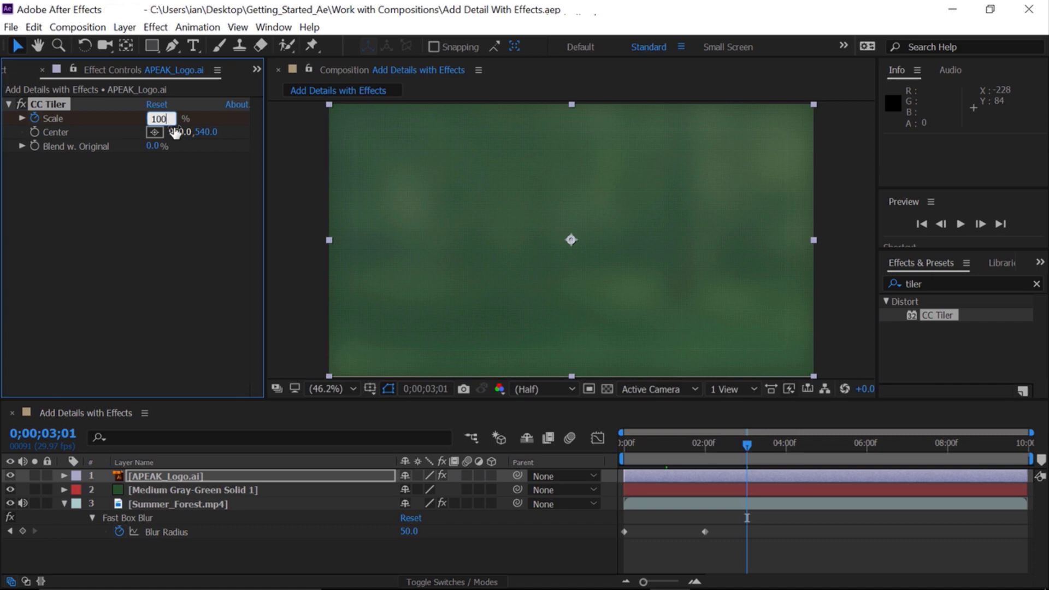
key("Return")
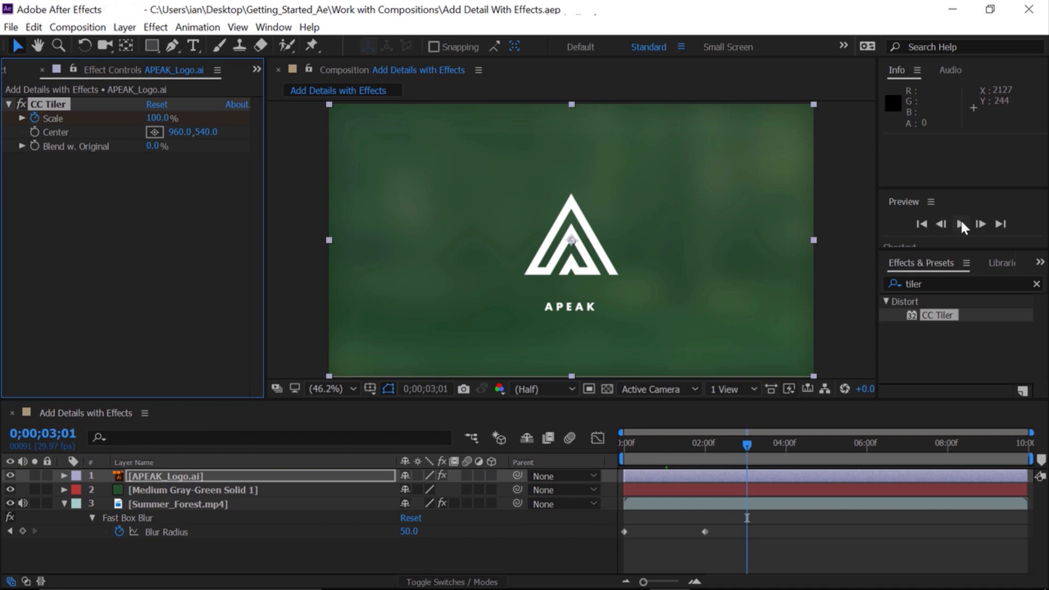
left_click(925, 224)
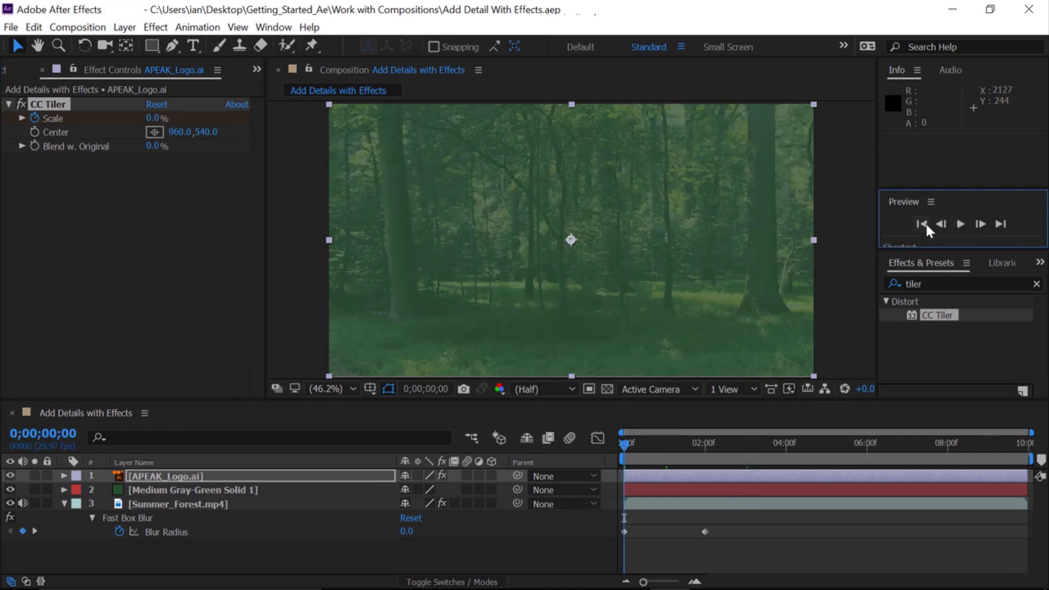
left_click(960, 224)
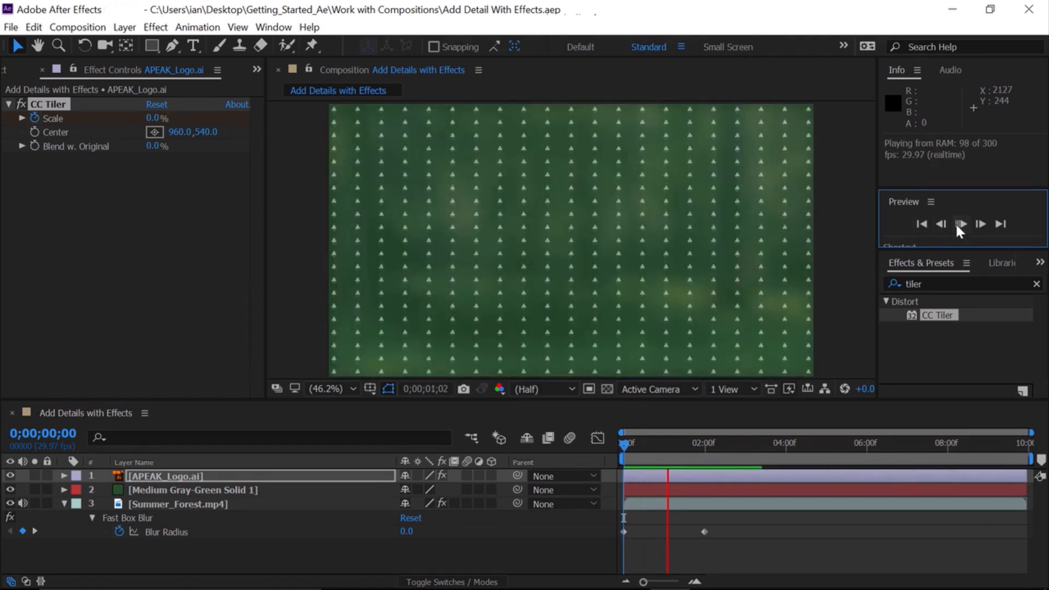